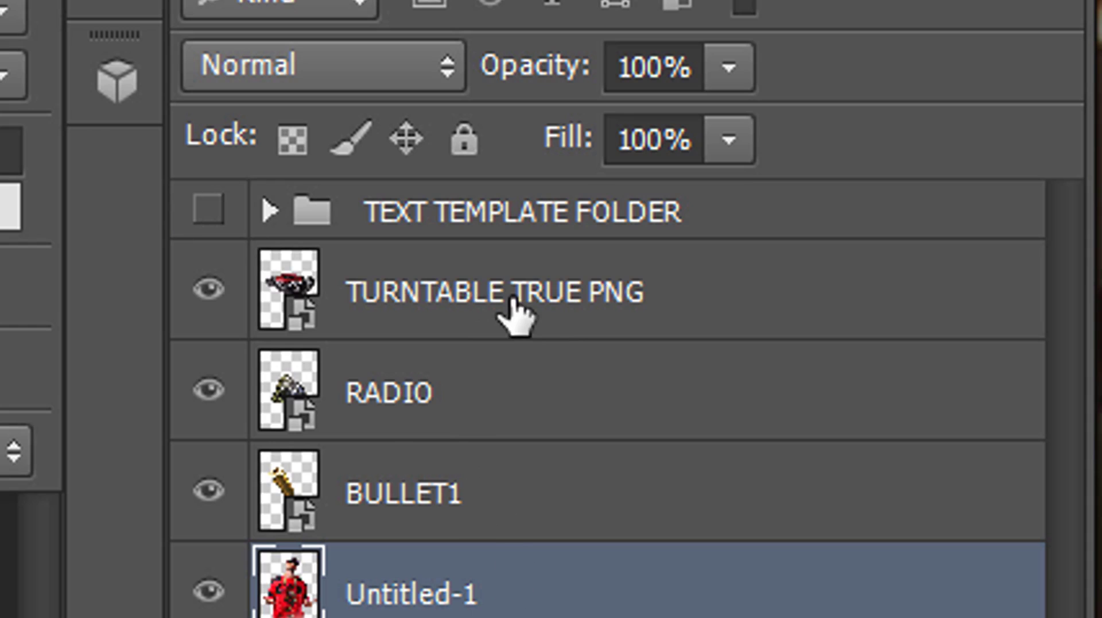
# Step: Rasterize the BULLET1, RADIO and TURNTABLE layers together, then select the man's Untitled-1 layer
pyautogui.click(506, 470)
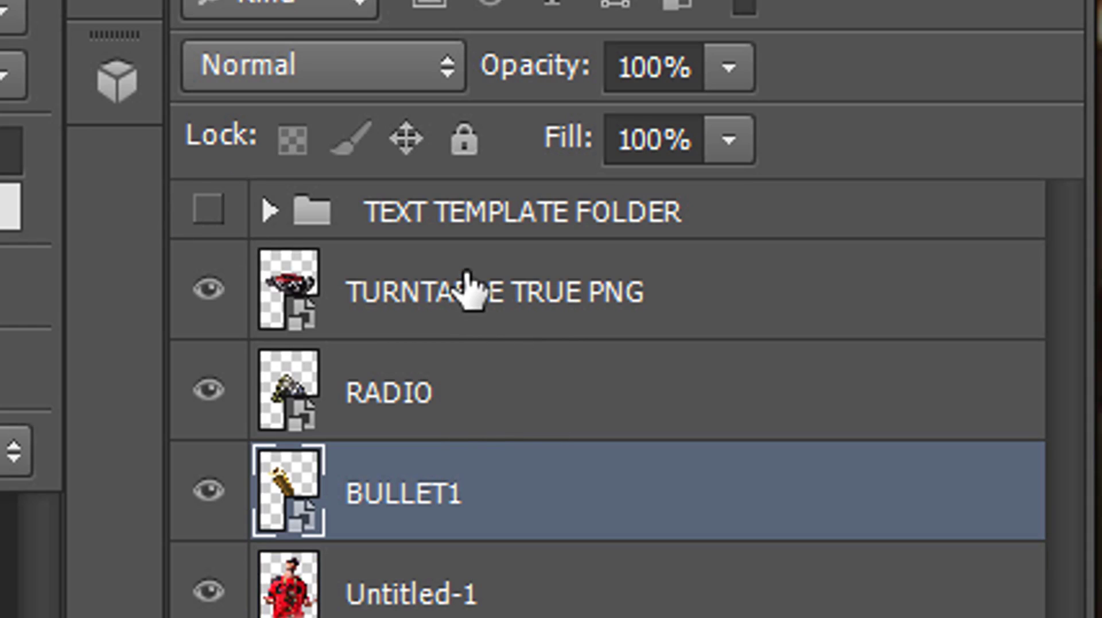
pyautogui.keyDown('shift'); pyautogui.click(468, 287); pyautogui.keyUp('shift')
pyautogui.rightClick(468, 287)
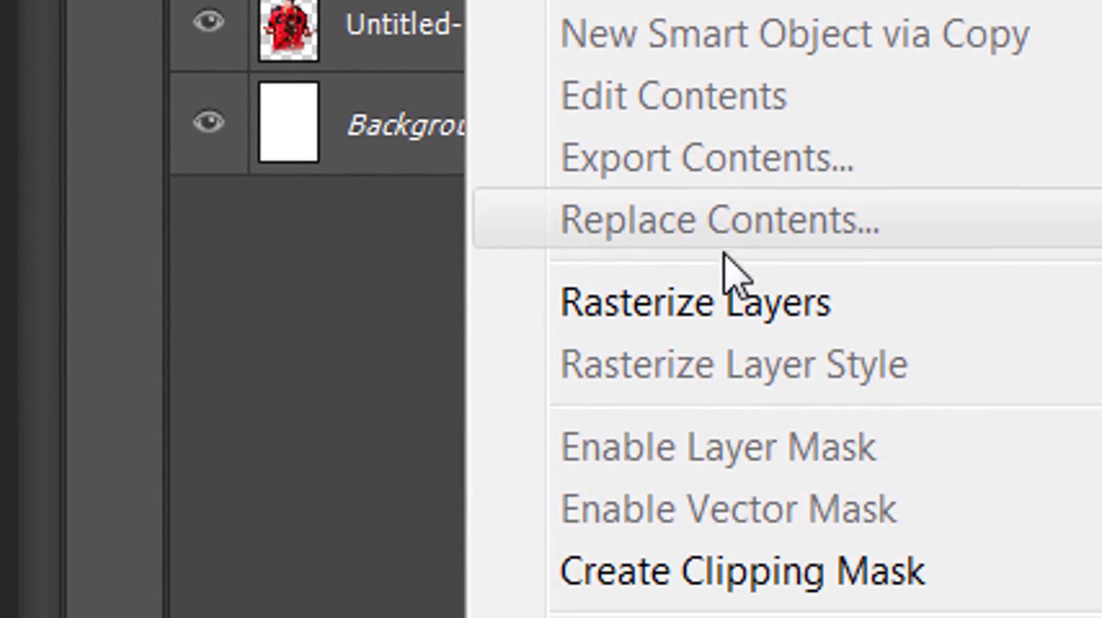
pyautogui.click(703, 303)
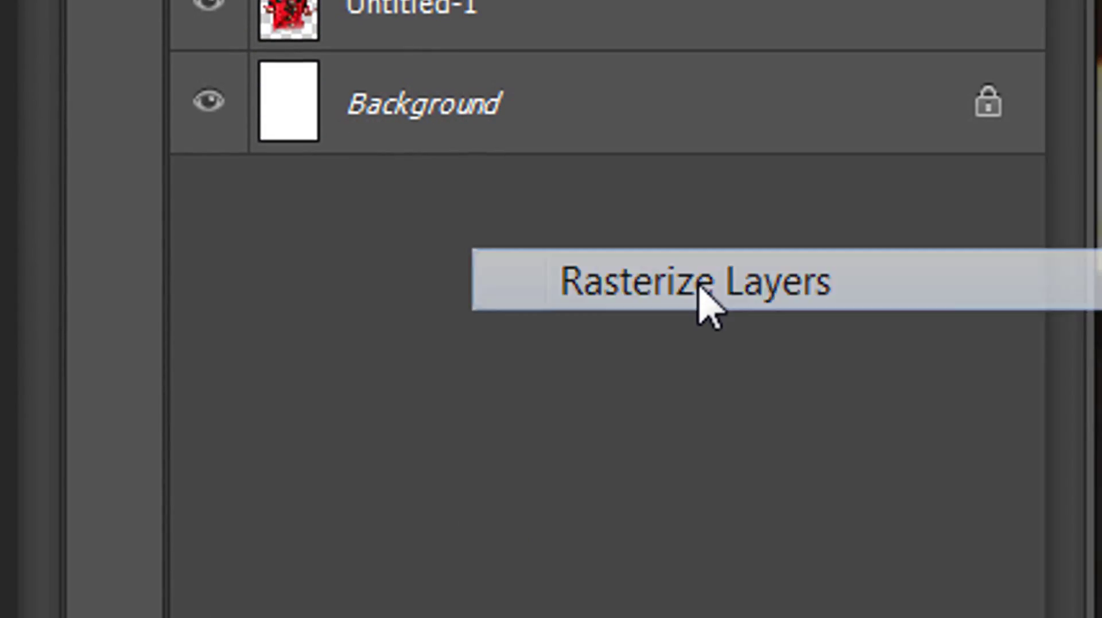
pyautogui.click(527, 60)
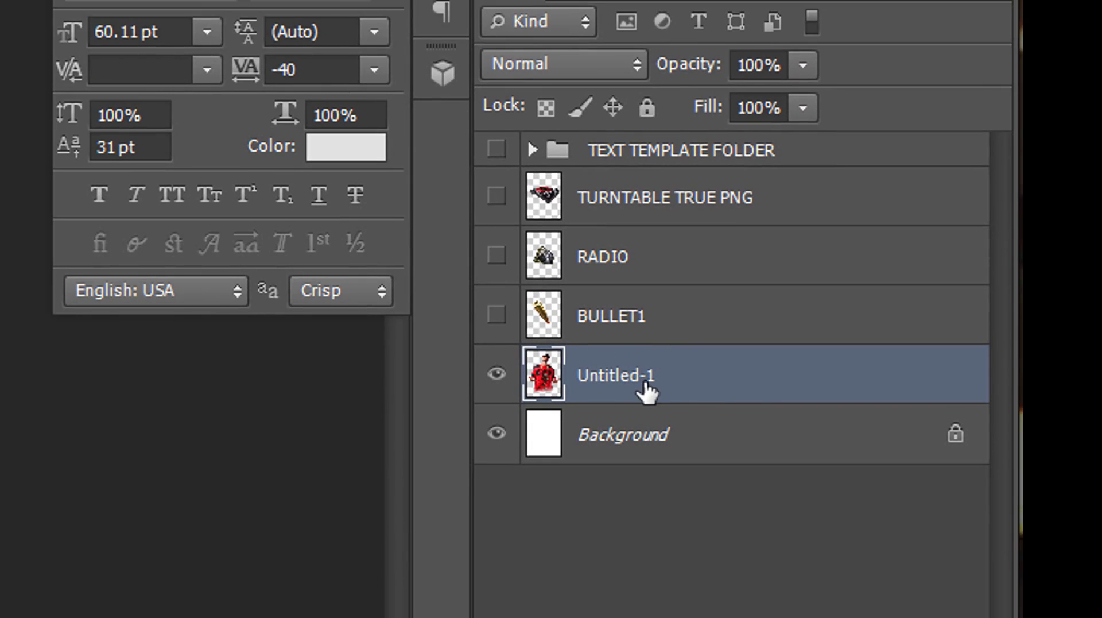
# Step: Move the Untitled-1 layer above TURNTABLE and scale the man to about 73% in the upper page
pyautogui.moveTo(756, 384); pyautogui.dragTo(730, 203)
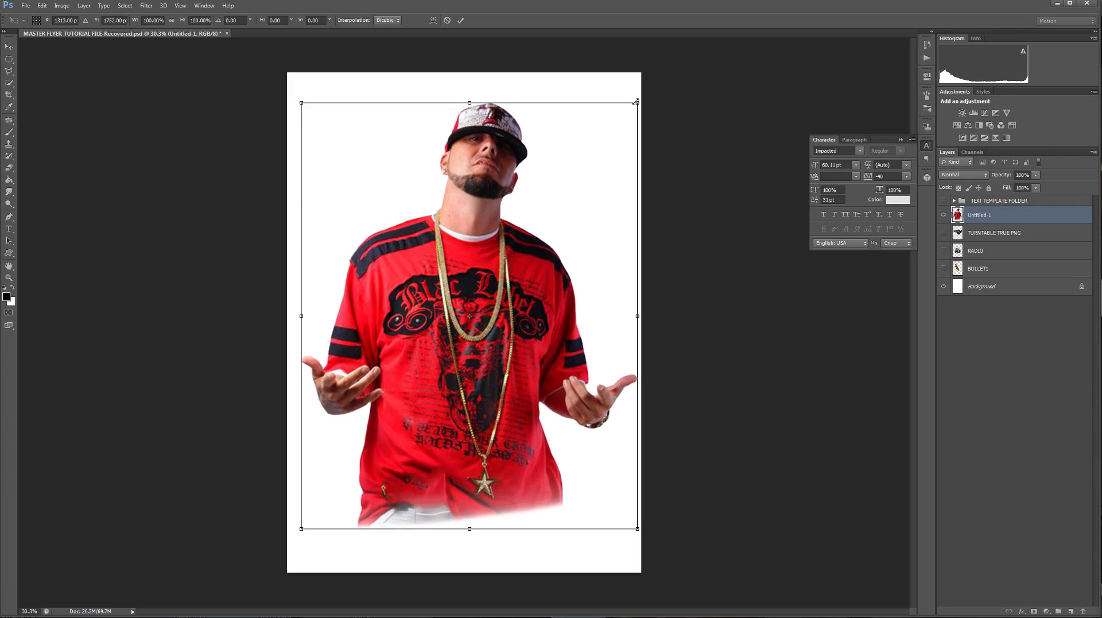
pyautogui.moveTo(633, 106); pyautogui.dragTo(565, 194)
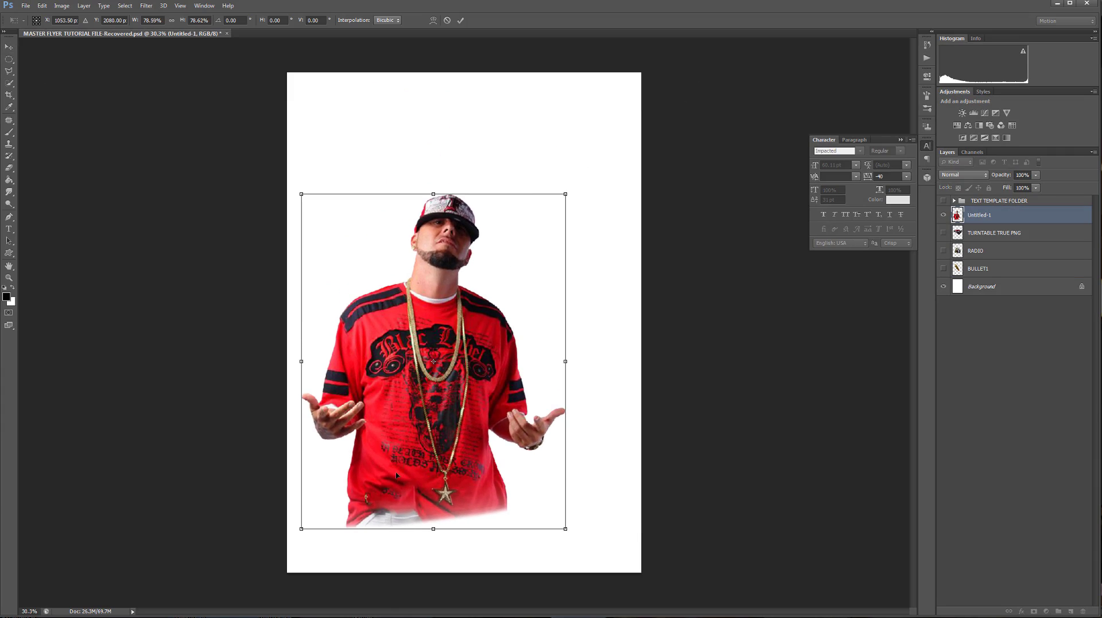
pyautogui.moveTo(467, 416); pyautogui.dragTo(498, 313)
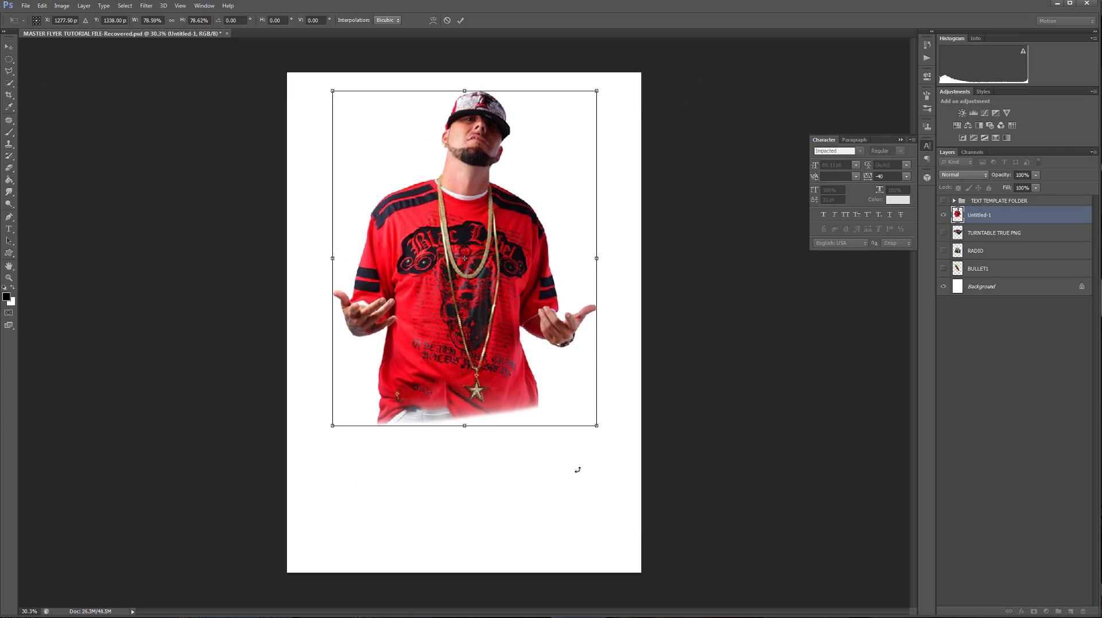
pyautogui.moveTo(597, 426); pyautogui.dragTo(576, 399)
pyautogui.moveTo(477, 290); pyautogui.dragTo(492, 296)
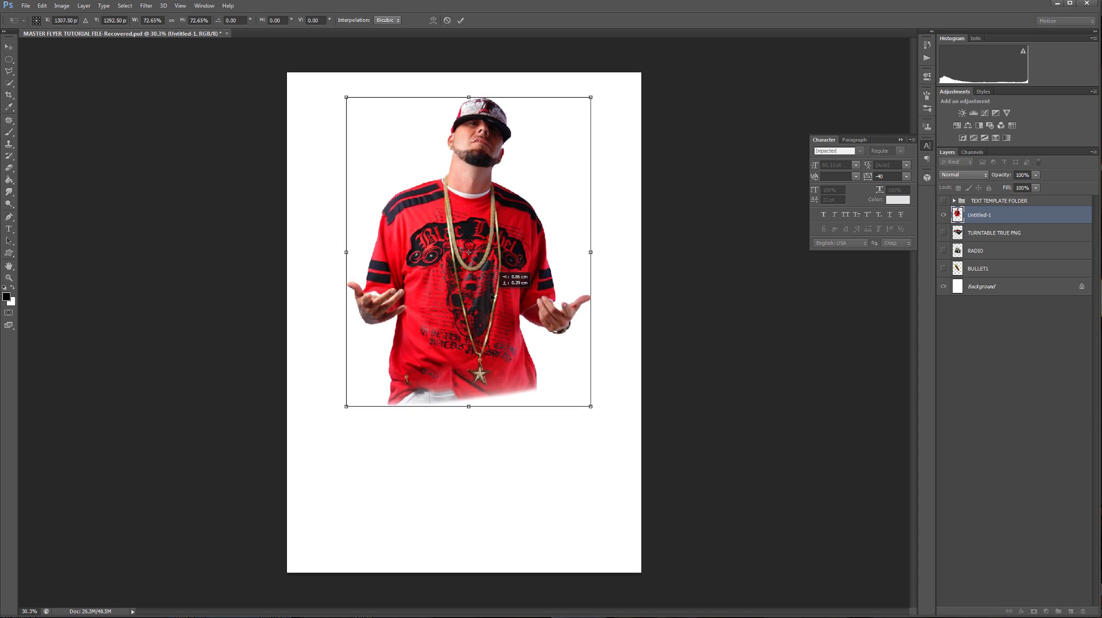
pyautogui.press('Return')
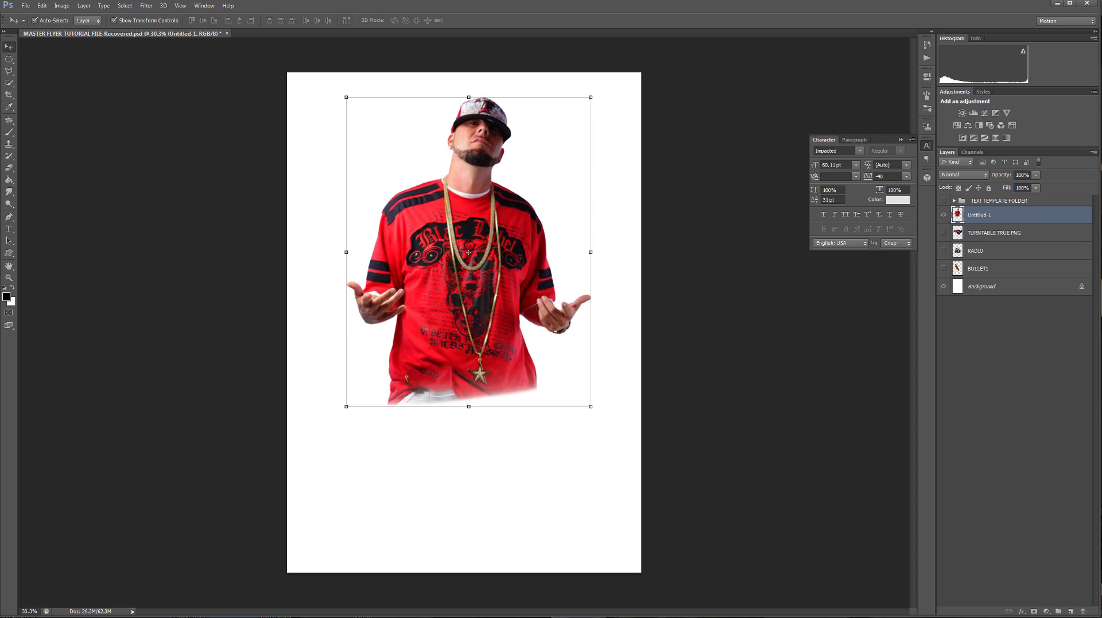
# Step: Add a new layer, set a sampled grey as painting colour, and pick a large textured brush
pyautogui.click(1028, 285)
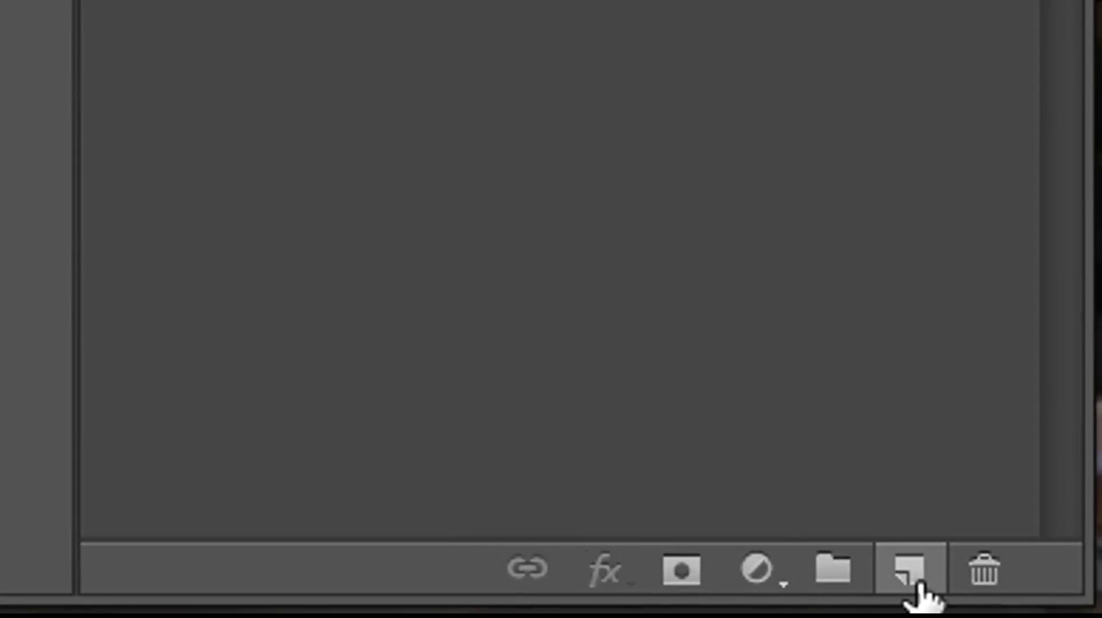
pyautogui.click(1070, 610)
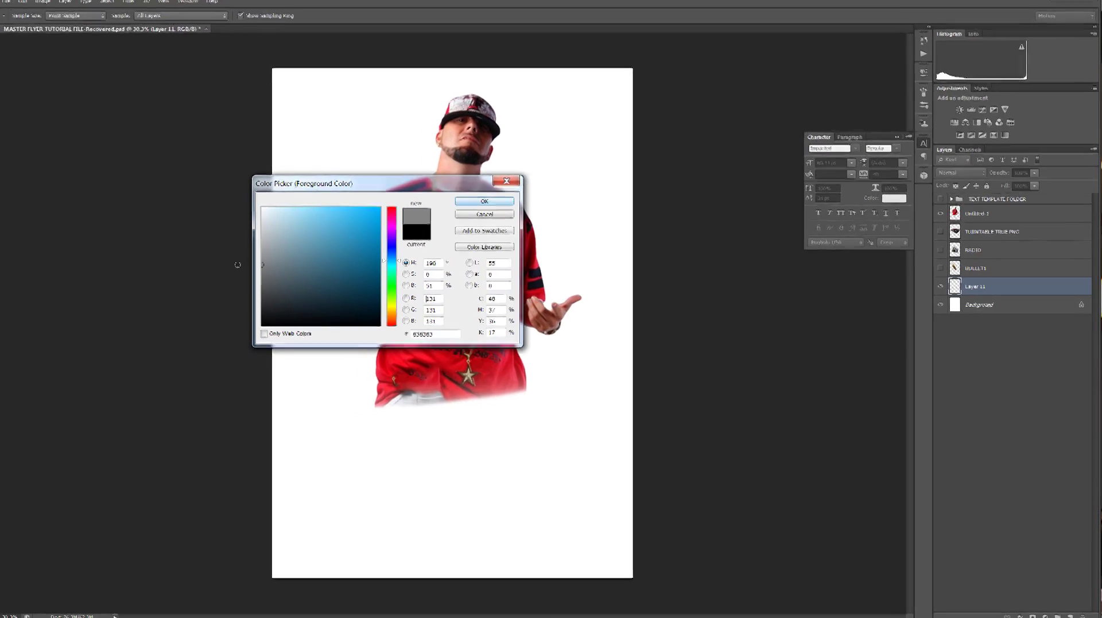
pyautogui.click(0, 241)
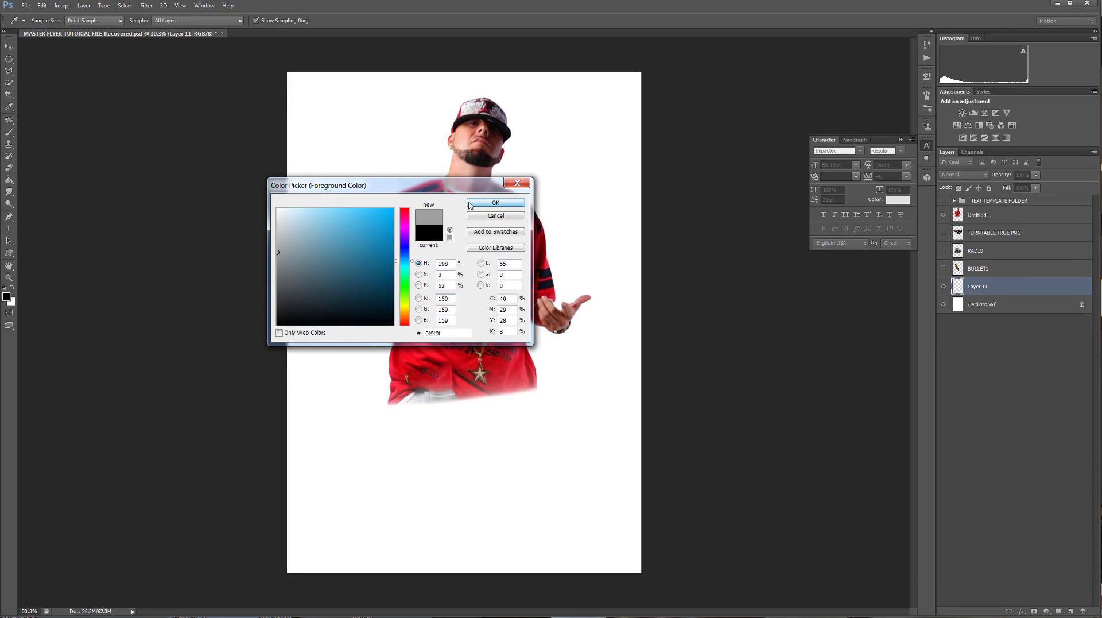
pyautogui.click(495, 203)
pyautogui.press('b')
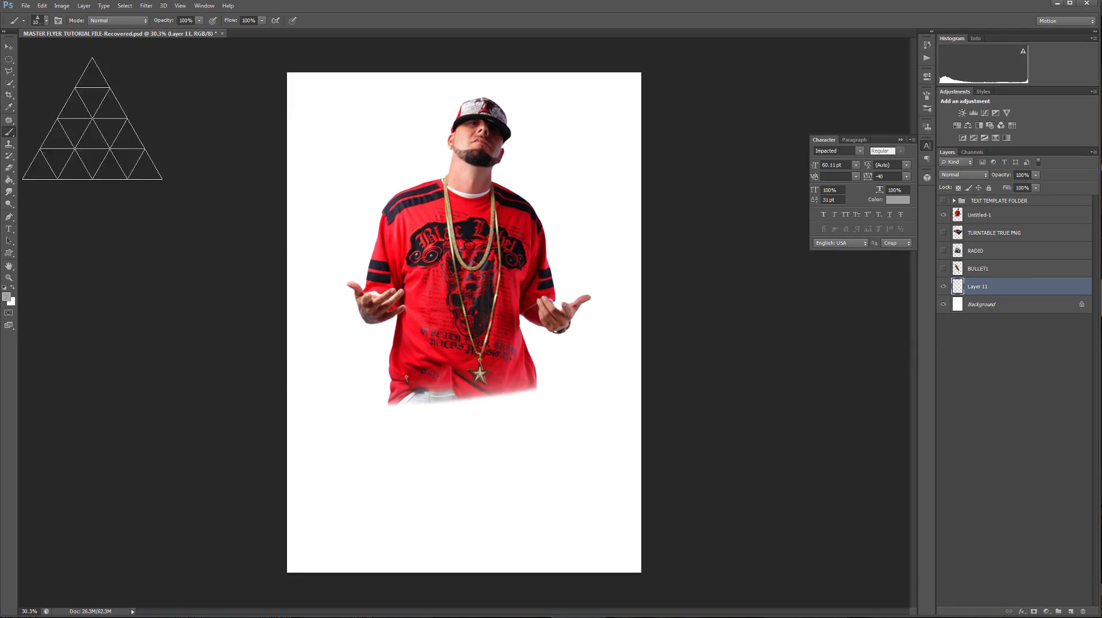
pyautogui.click(47, 22)
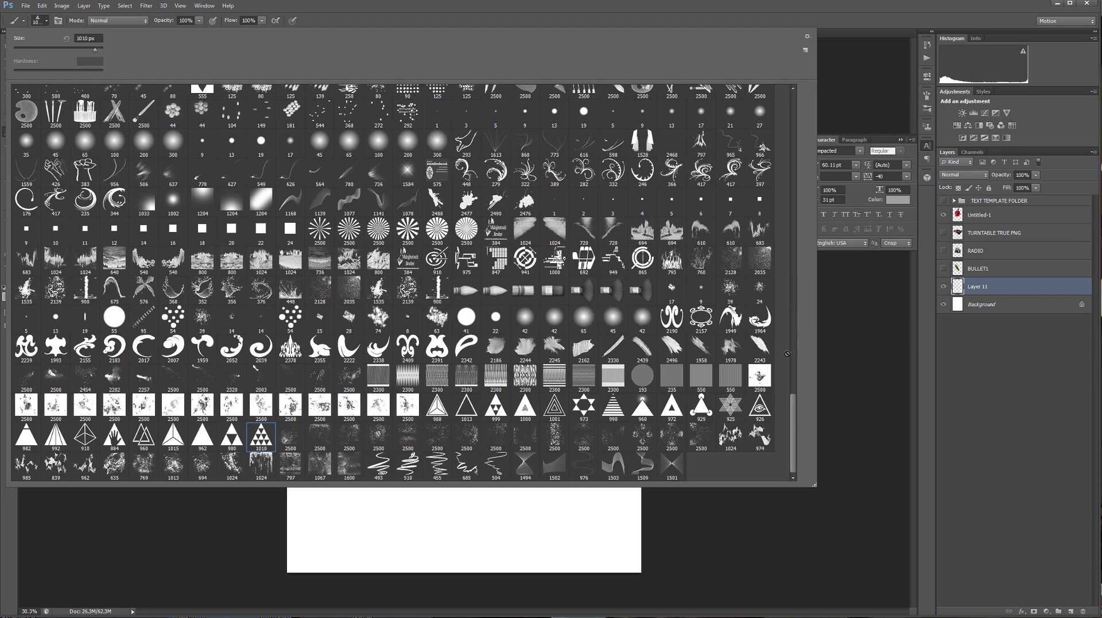
pyautogui.moveTo(792, 430); pyautogui.dragTo(794, 209)
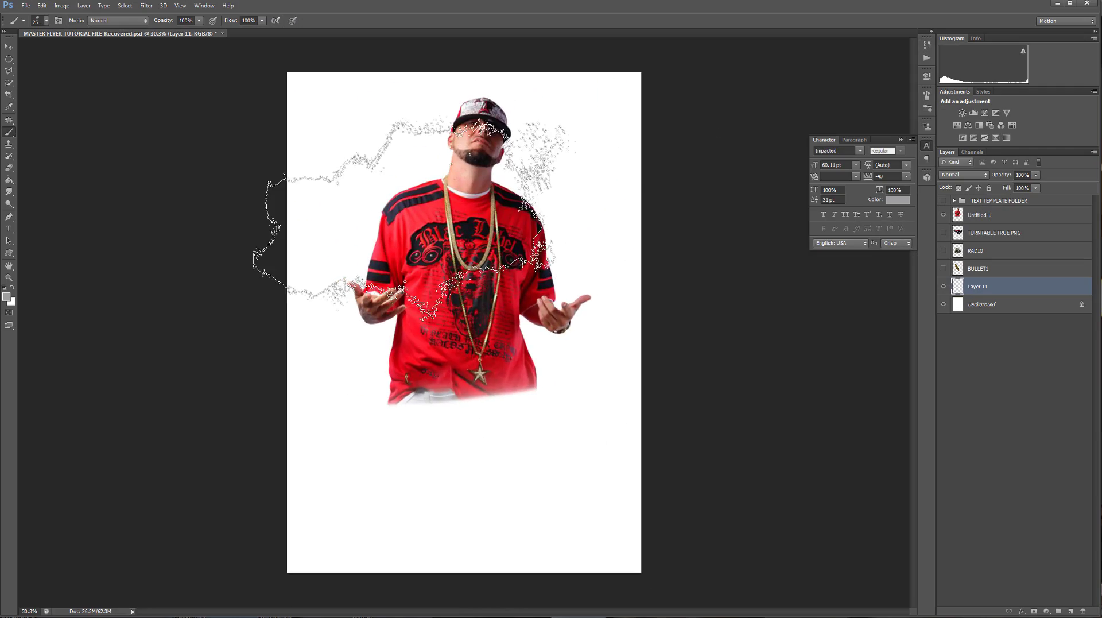
pyautogui.click(344, 235)
# Step: Stamp grey texture around the man, over the lower page, and in the upper-right corner
pyautogui.click(462, 399)
pyautogui.click(485, 476)
pyautogui.click(436, 477)
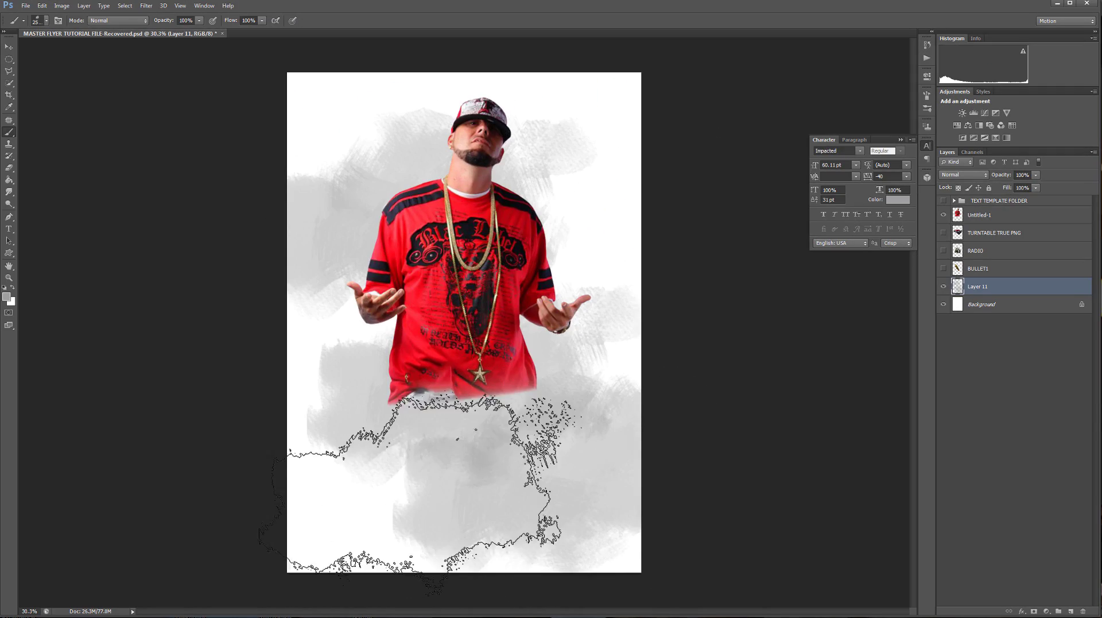
pyautogui.click(442, 517)
pyautogui.click(367, 138)
pyautogui.click(689, 160)
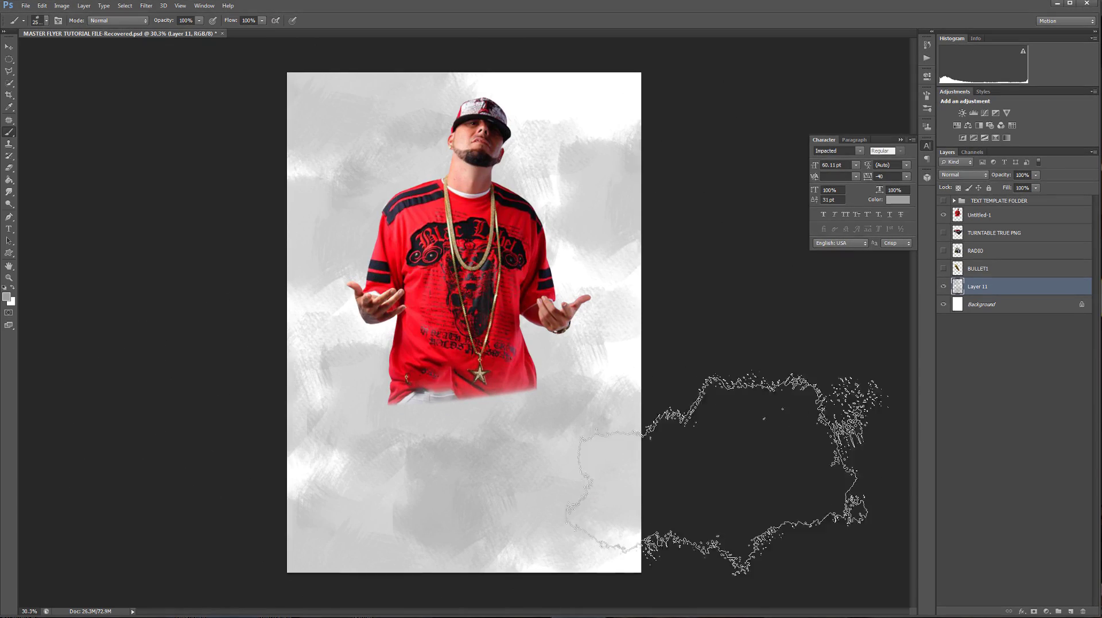
pyautogui.click(694, 57)
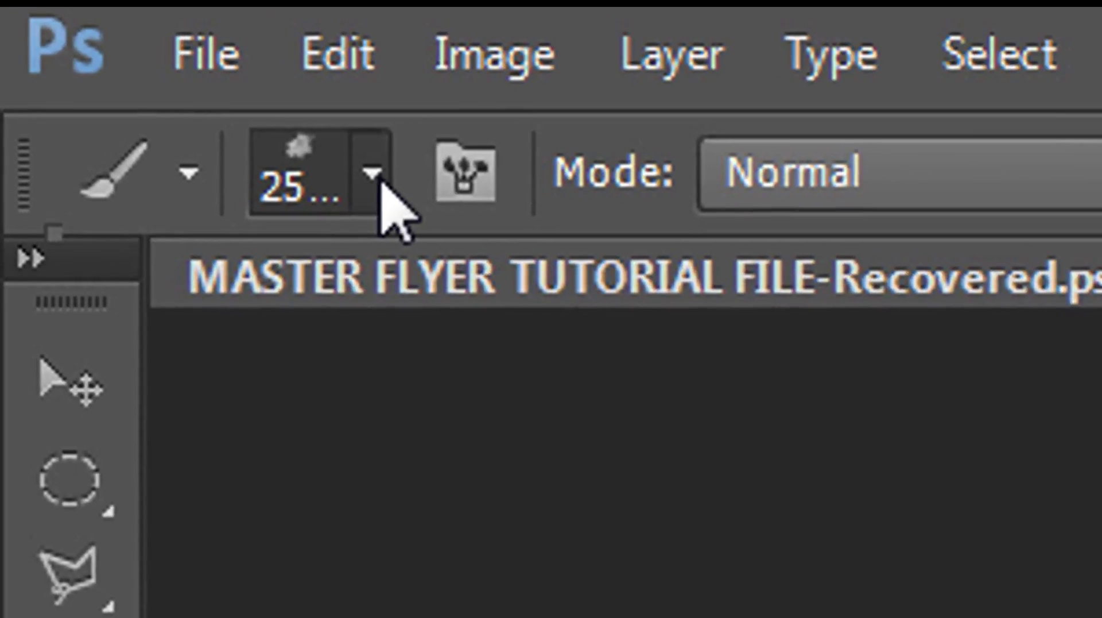
# Step: Scatter grey fragments above the head and across the lower page, fading Layer 12 to 33% opacity
pyautogui.click(47, 21)
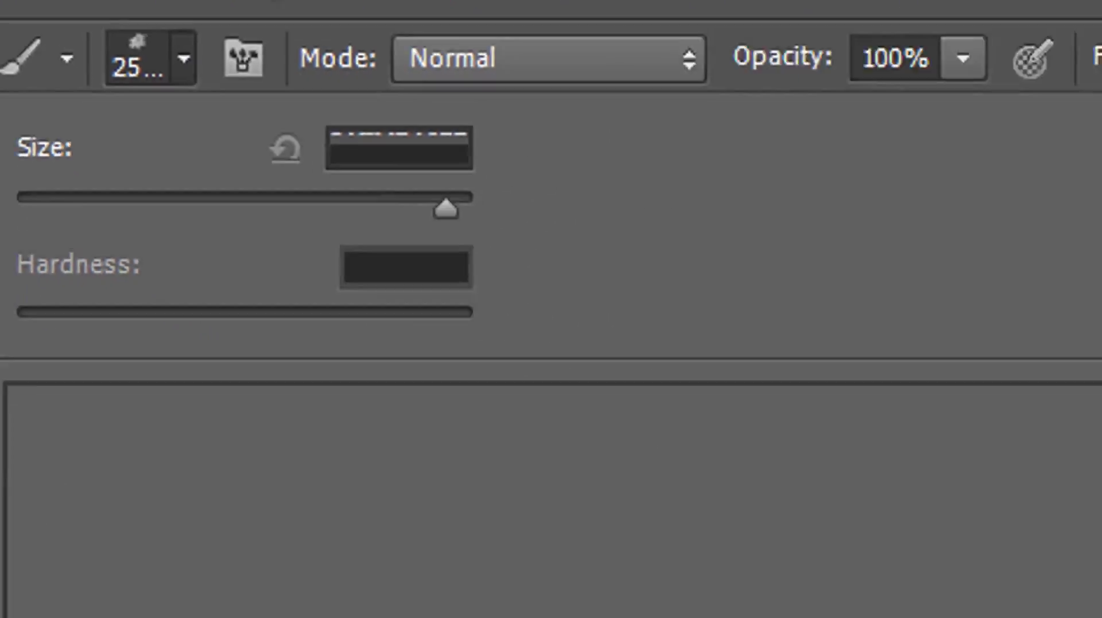
pyautogui.click(878, 177)
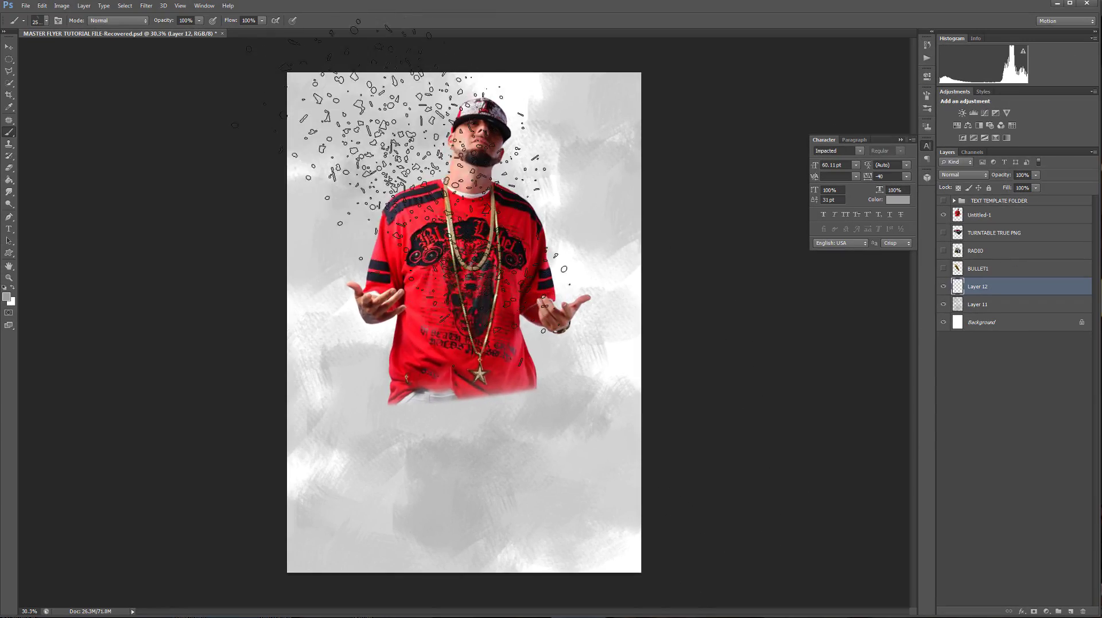
pyautogui.click(304, 160)
pyautogui.click(505, 459)
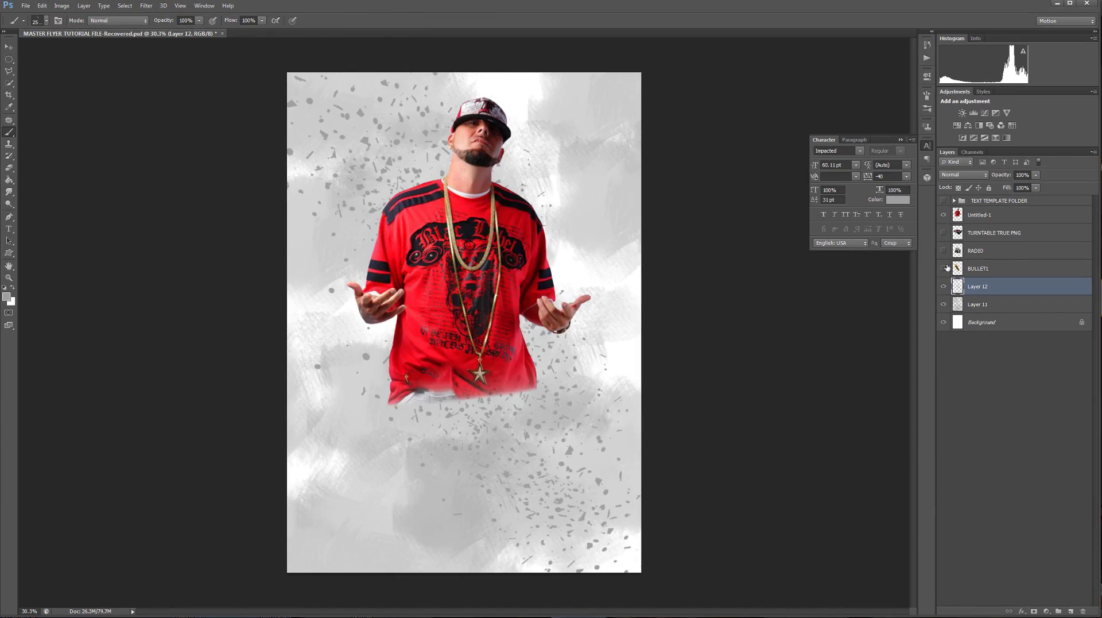
pyautogui.click(1036, 175)
pyautogui.moveTo(1037, 185); pyautogui.dragTo(1005, 187)
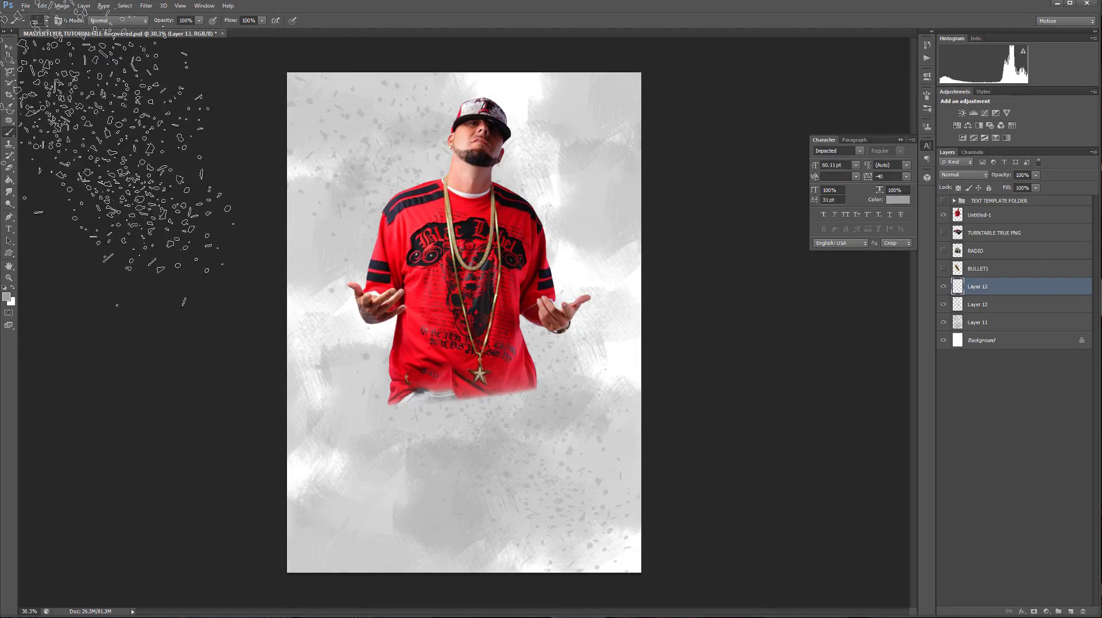
# Step: On a new layer, stamp an enlarged curved parallel-lines brush in grey across the page top
pyautogui.click(7, 296)
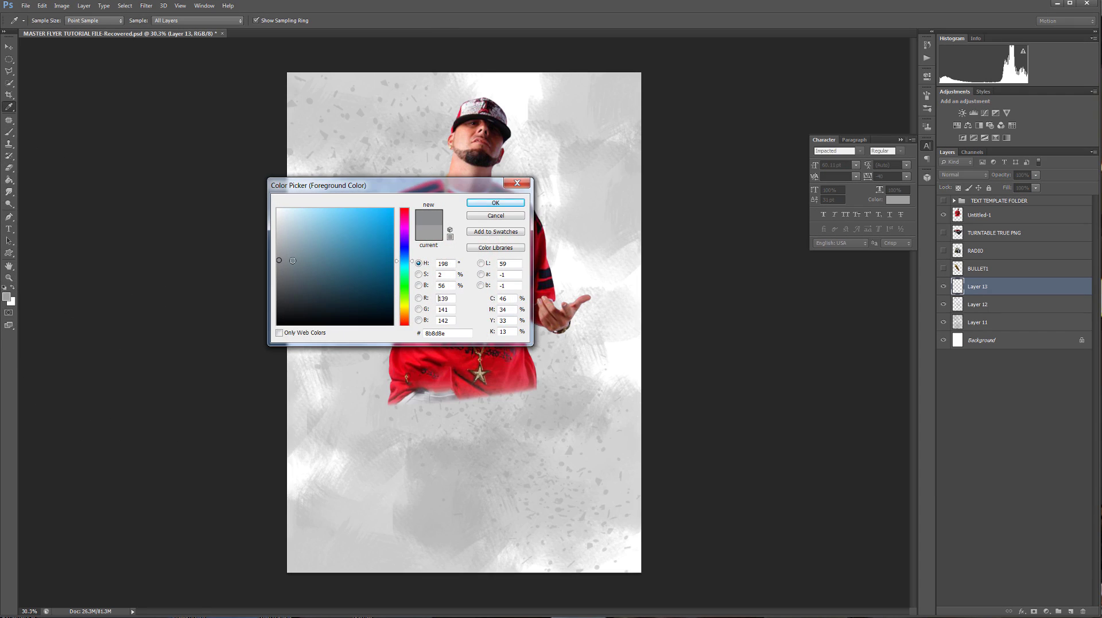
pyautogui.click(497, 203)
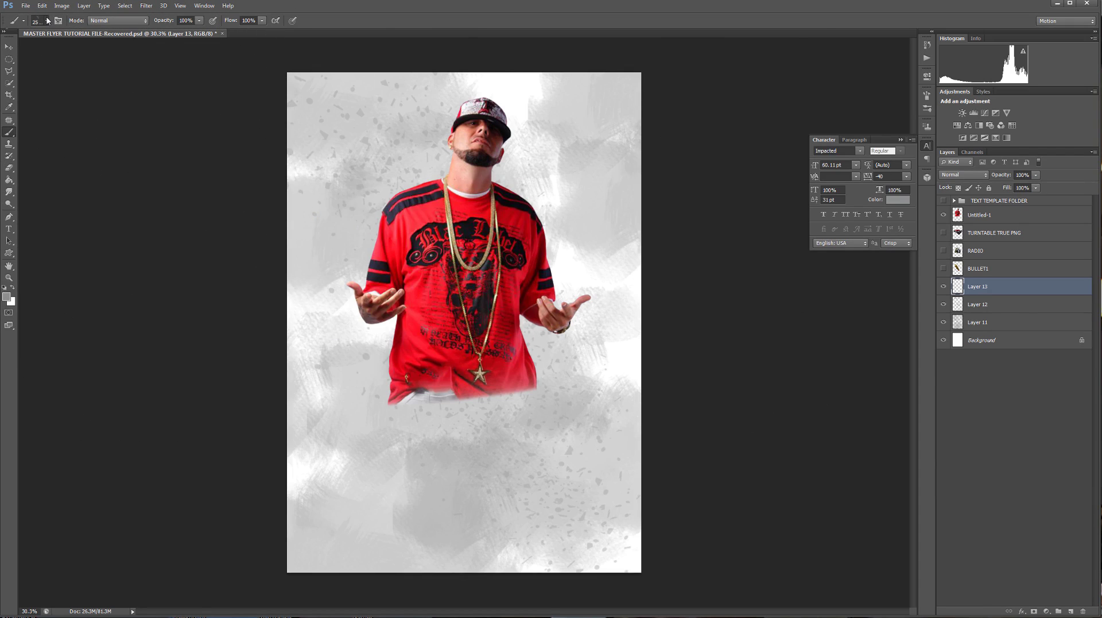
pyautogui.click(48, 21)
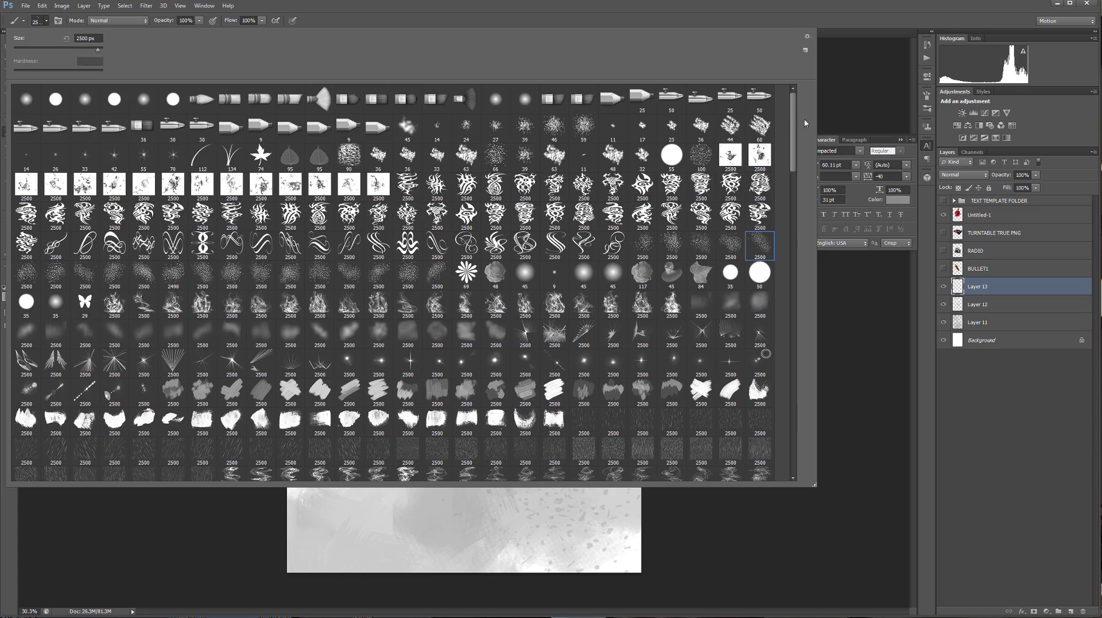
pyautogui.moveTo(794, 125); pyautogui.dragTo(792, 298)
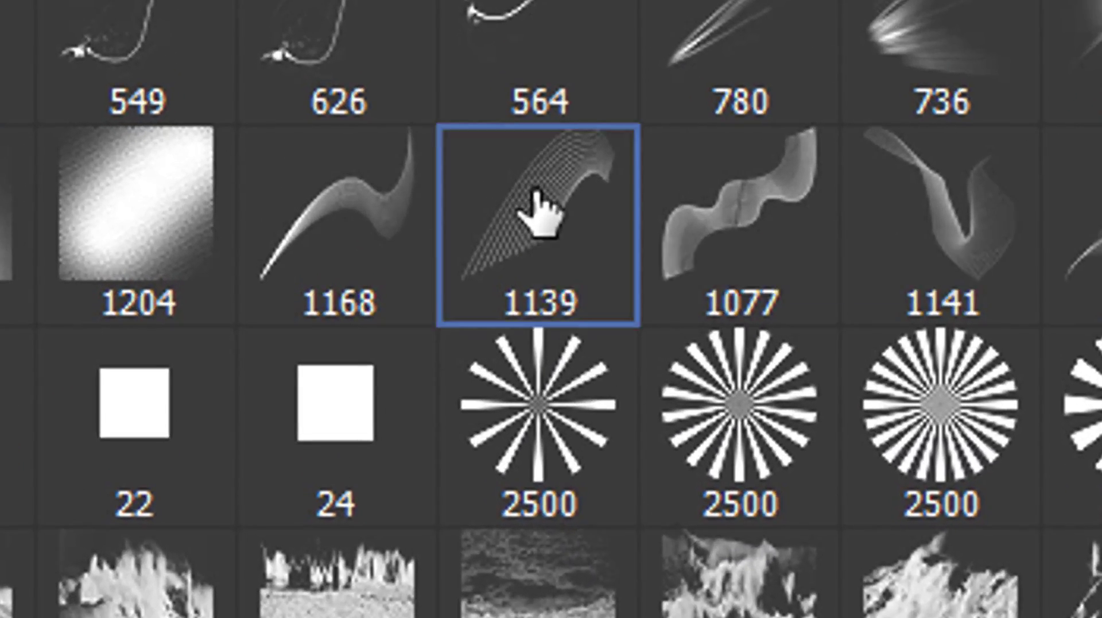
pyautogui.doubleClick(539, 212)
pyautogui.click(611, 115)
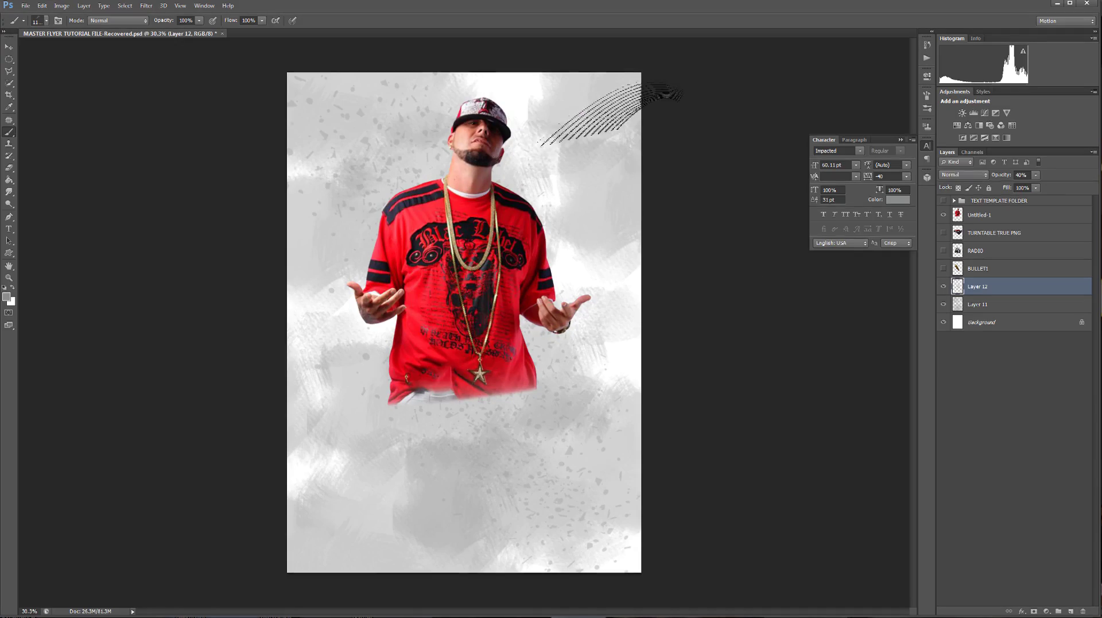
pyautogui.press(']')
pyautogui.press(']')
pyautogui.press(']')
pyautogui.press(']')
pyautogui.press(']')
pyautogui.press(']')
pyautogui.press(']')
pyautogui.press(']')
pyautogui.press(']')
pyautogui.press(']')
pyautogui.press(']')
pyautogui.press(']')
pyautogui.press(']')
pyautogui.press(']')
pyautogui.press(']')
pyautogui.press(']')
pyautogui.press(']')
pyautogui.press(']')
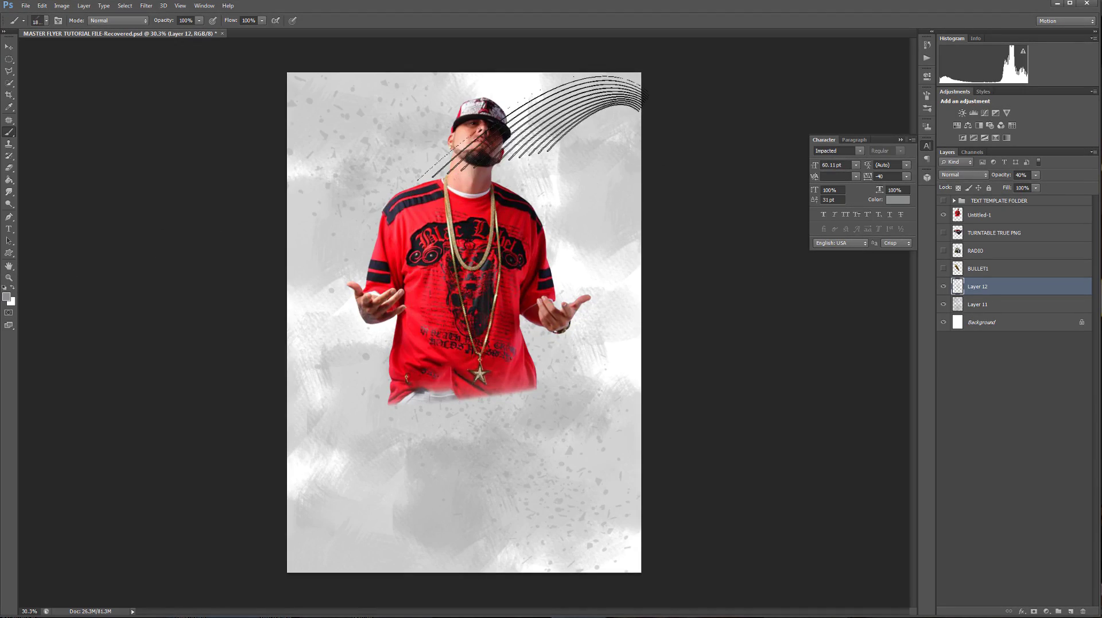
pyautogui.press(']')
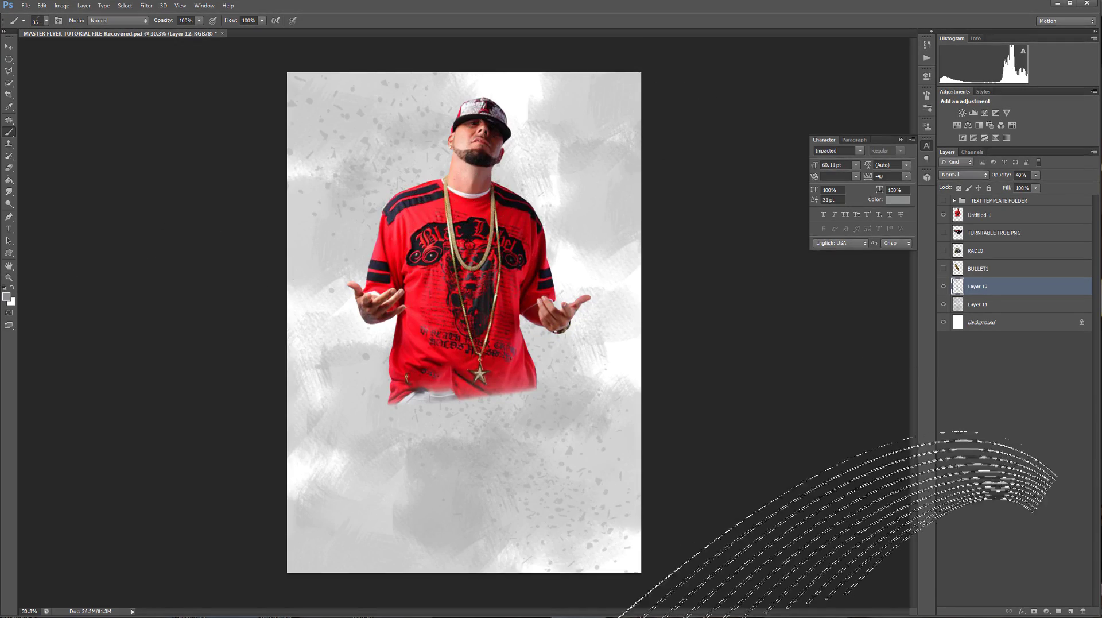
pyautogui.click(1072, 610)
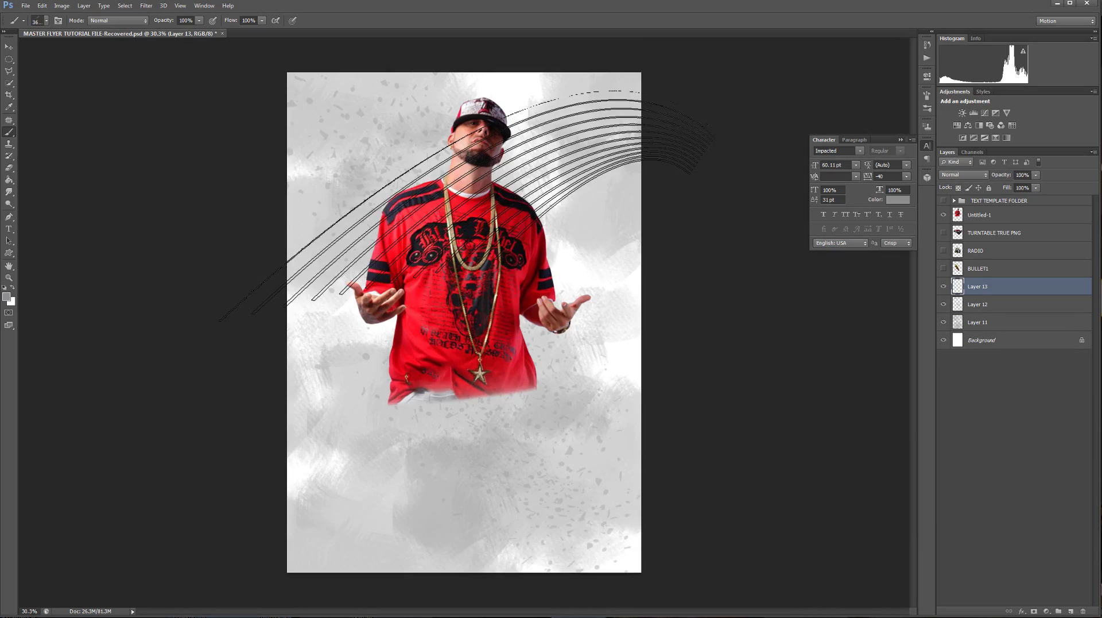
pyautogui.press(']')
pyautogui.click(443, 190)
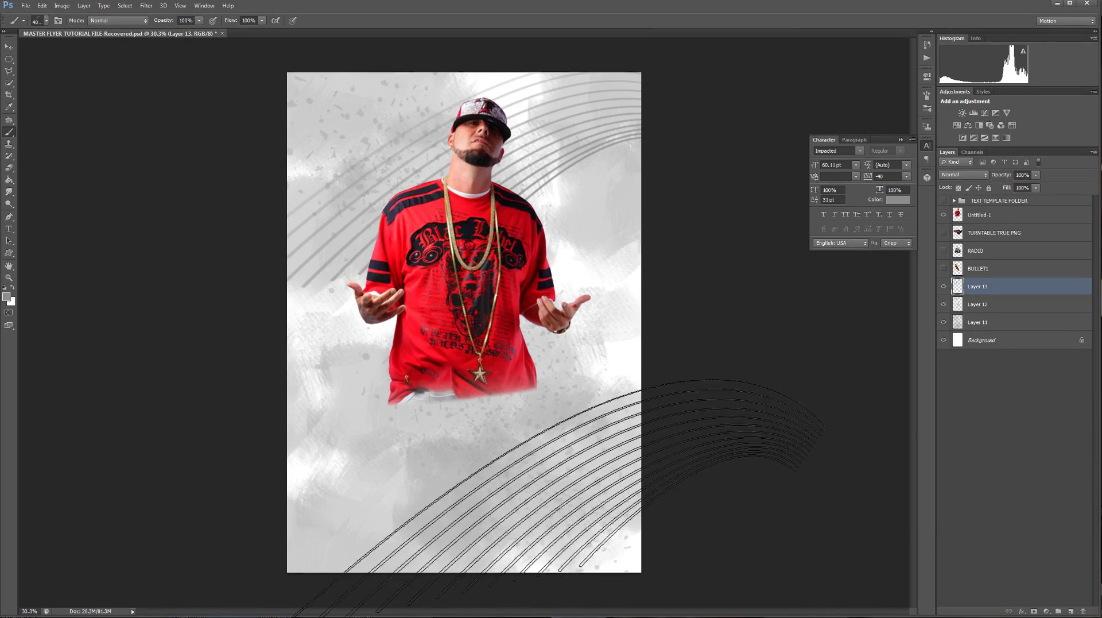
# Step: Rotate the brush tip, stamp curved grey stripes on the lower right, and fade the layer to 40%
pyautogui.click(58, 20)
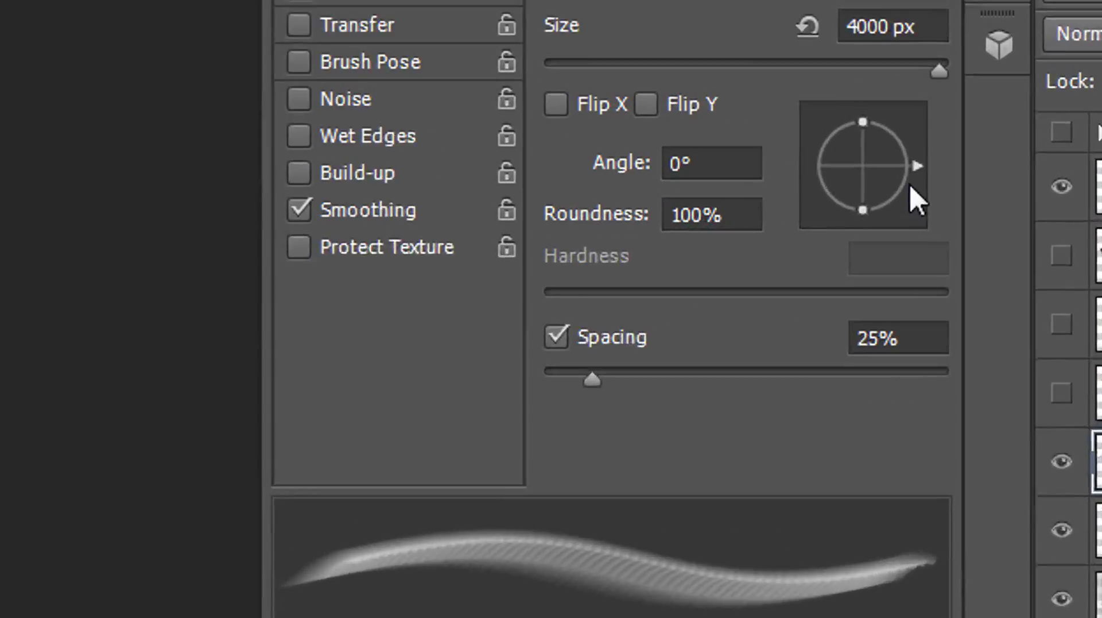
pyautogui.moveTo(910, 186); pyautogui.dragTo(905, 194)
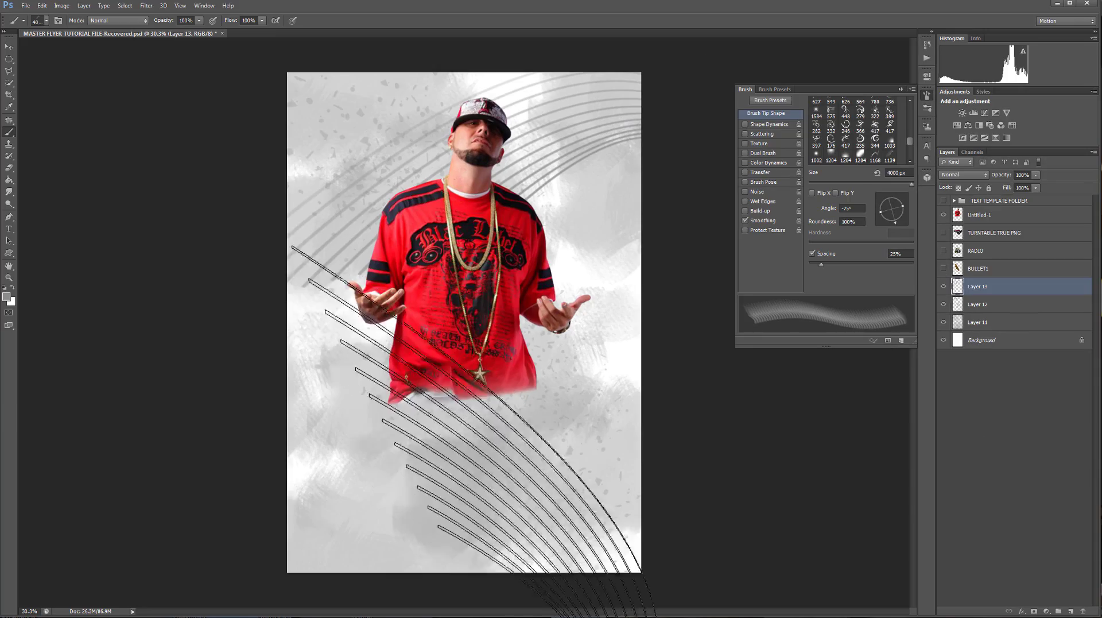
pyautogui.click(548, 436)
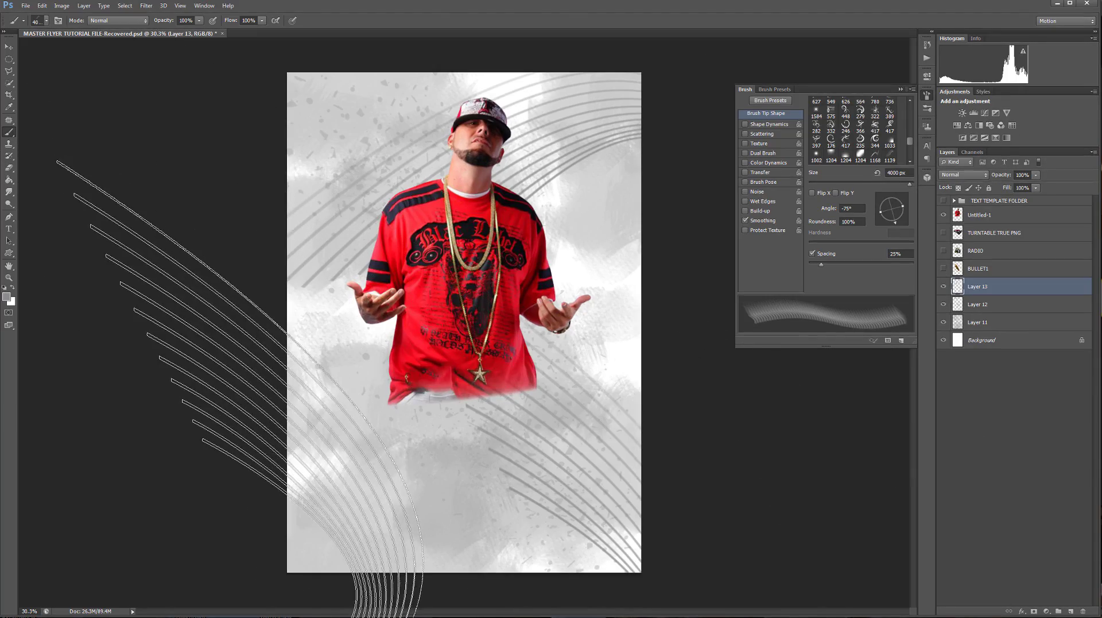
pyautogui.press('[')
pyautogui.press('[')
pyautogui.press('[')
pyautogui.press('[')
pyautogui.press('[')
pyautogui.press('[')
pyautogui.press('[')
pyautogui.press('[')
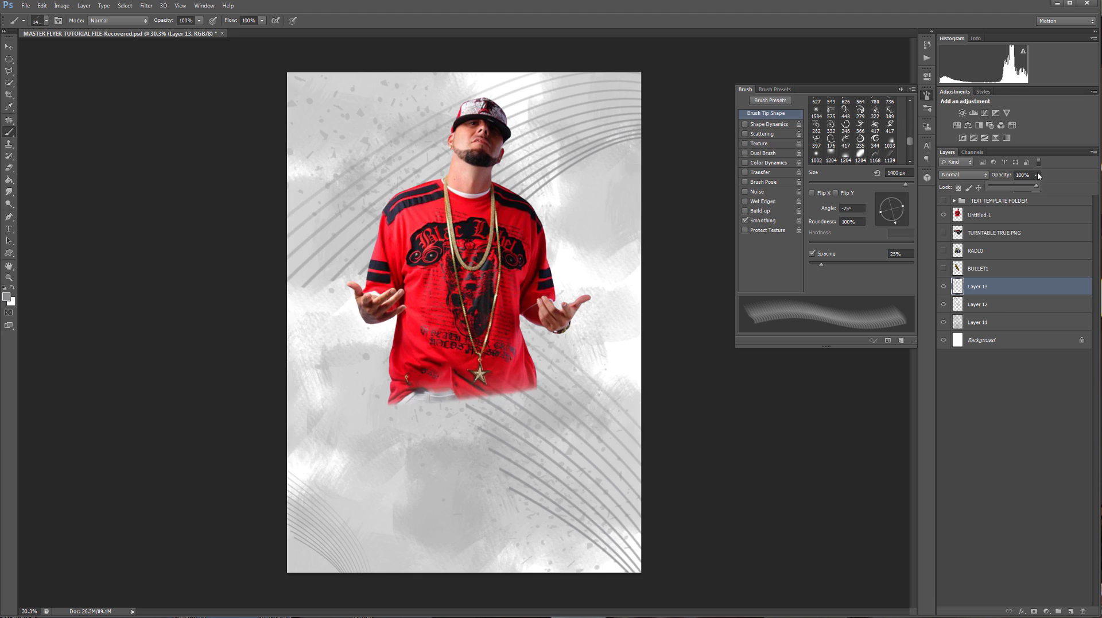
pyautogui.click(1018, 186)
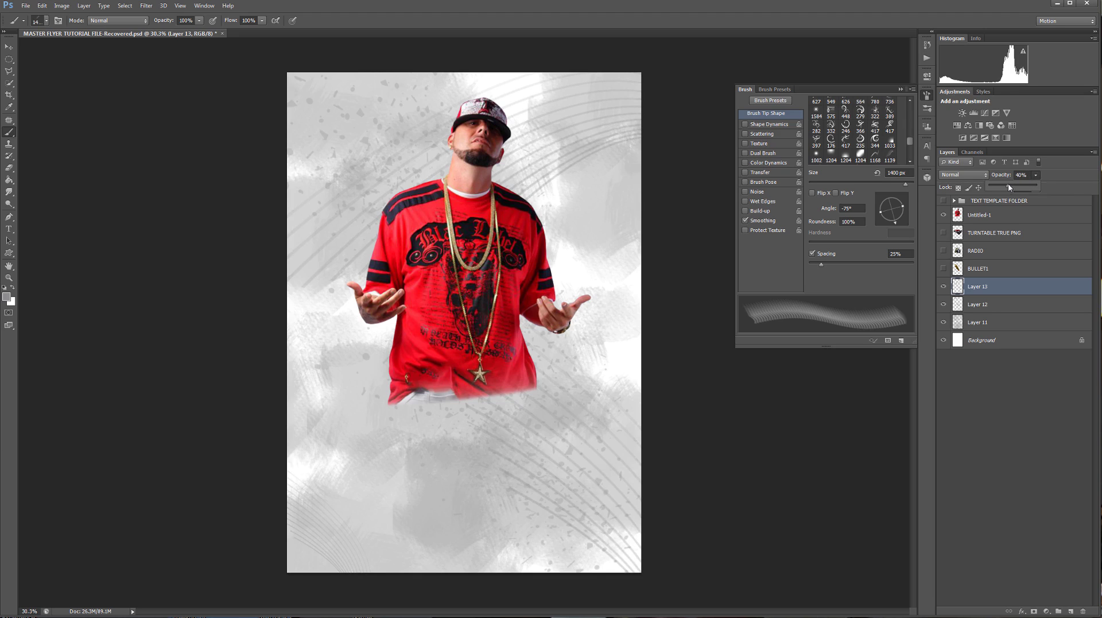
pyautogui.click(900, 88)
pyautogui.hotkey('ctrl', '-')
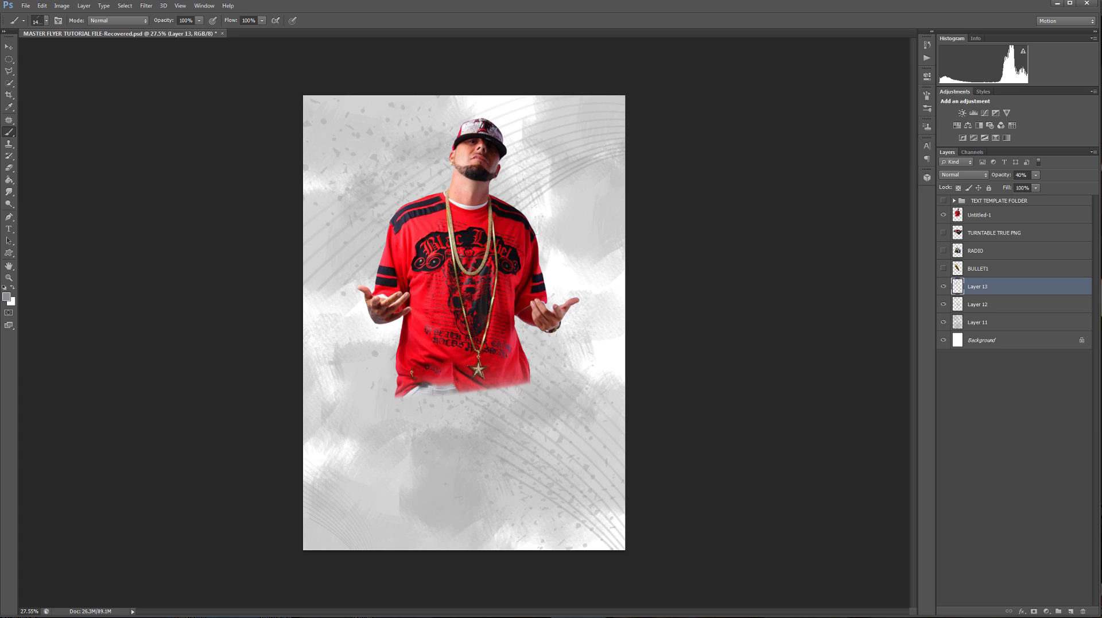
# Step: On a new layer, stamp a grey swirling signature-brush stroke across the lower middle
pyautogui.click(1070, 611)
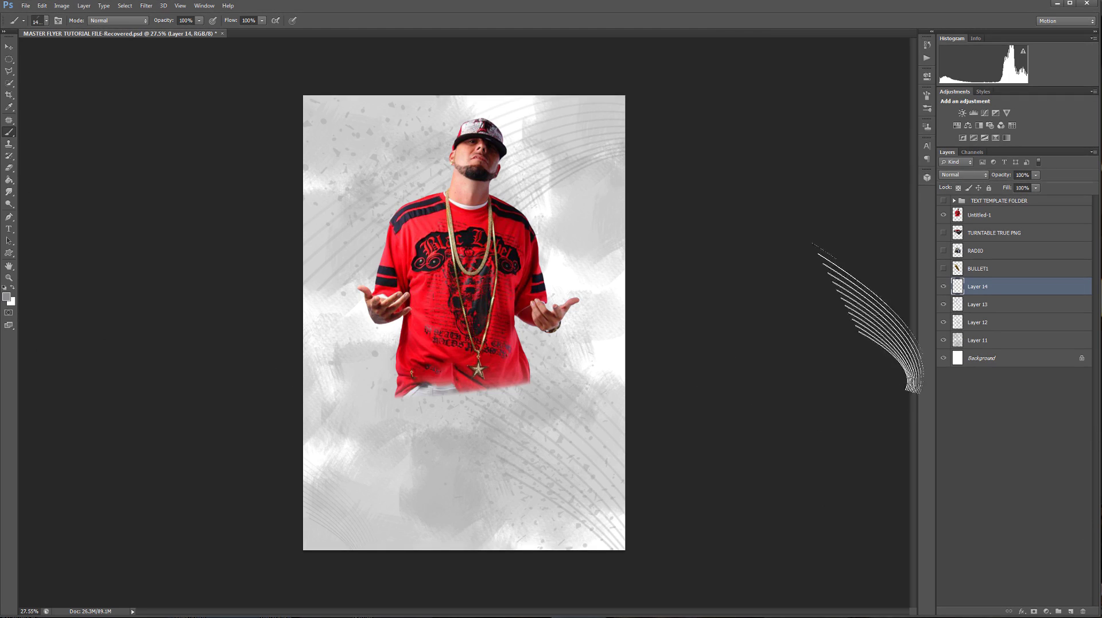
pyautogui.click(47, 21)
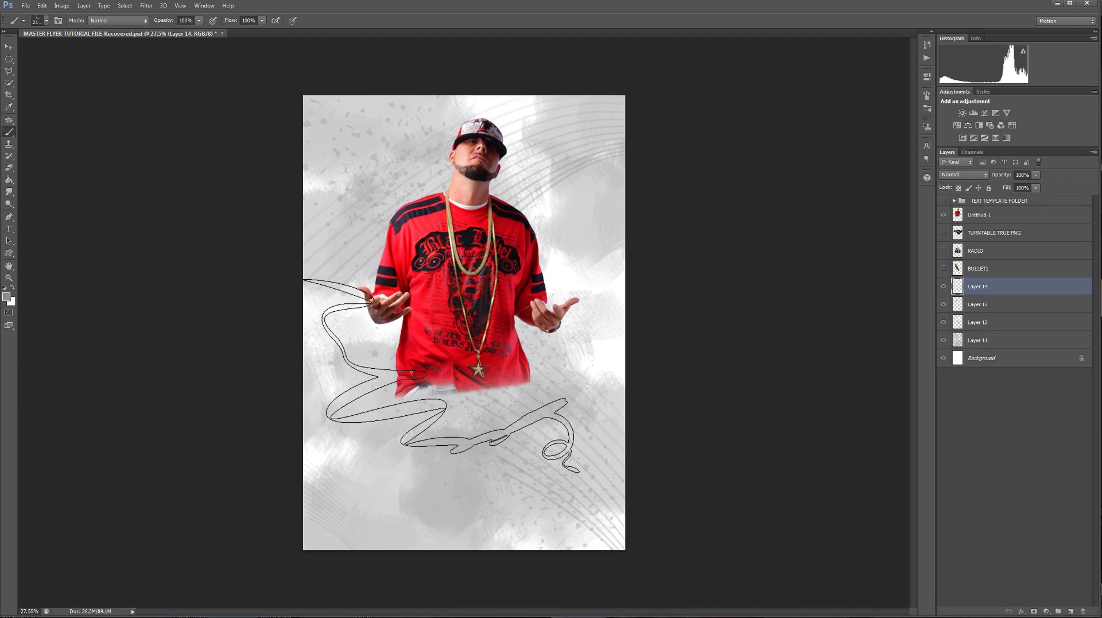
pyautogui.click(430, 395)
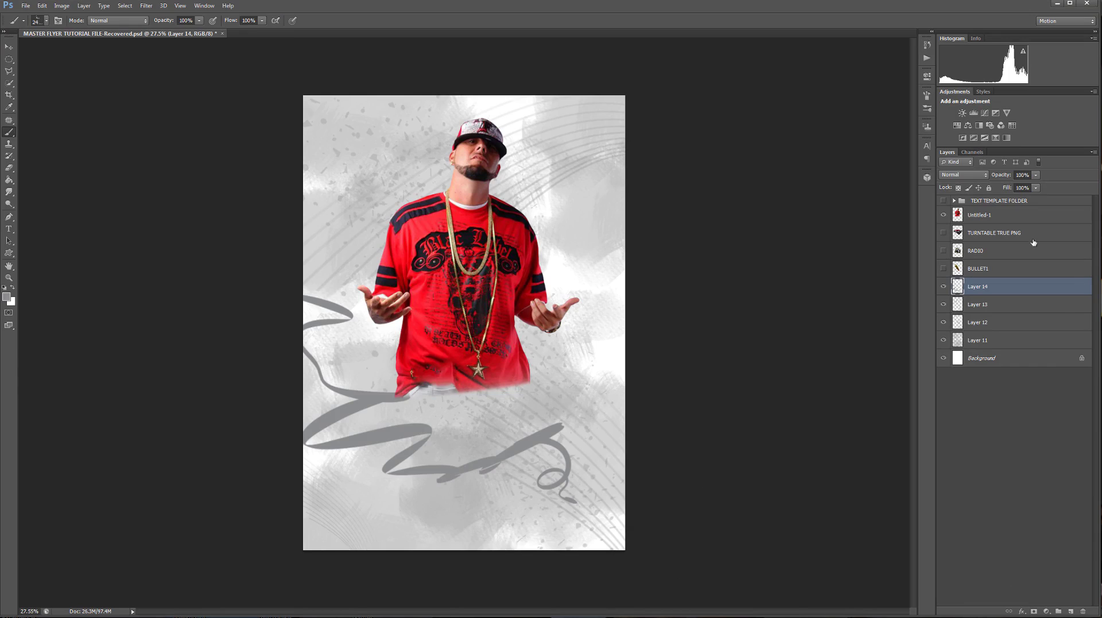
# Step: On another layer, stamp black calligraphic ribbons at 53°, a large one right and an 1800 px one left
pyautogui.click(7, 297)
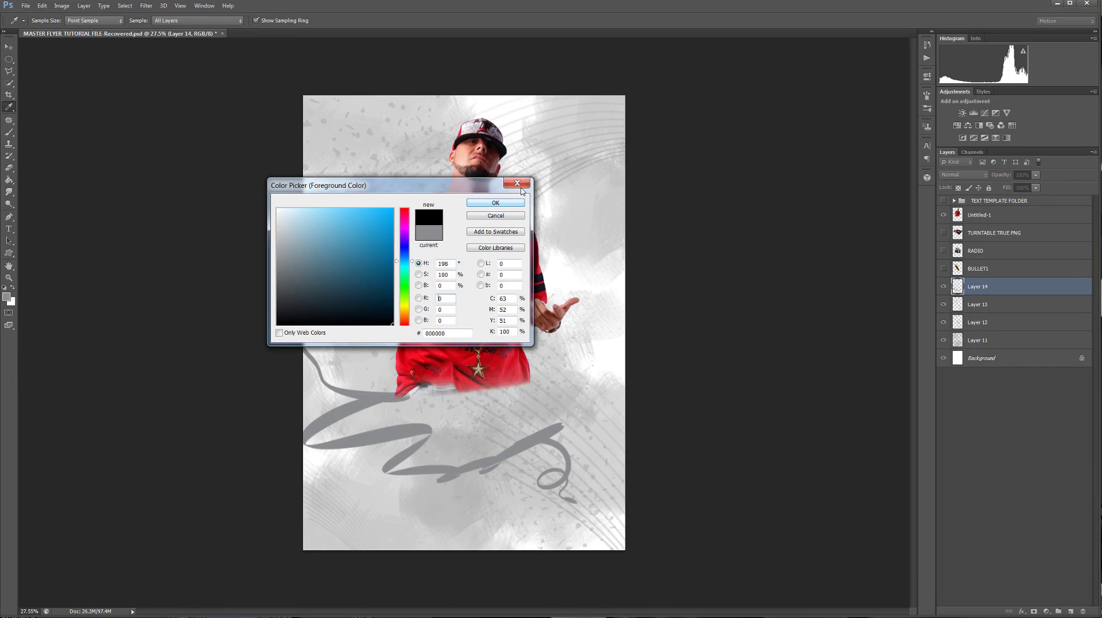
pyautogui.click(510, 204)
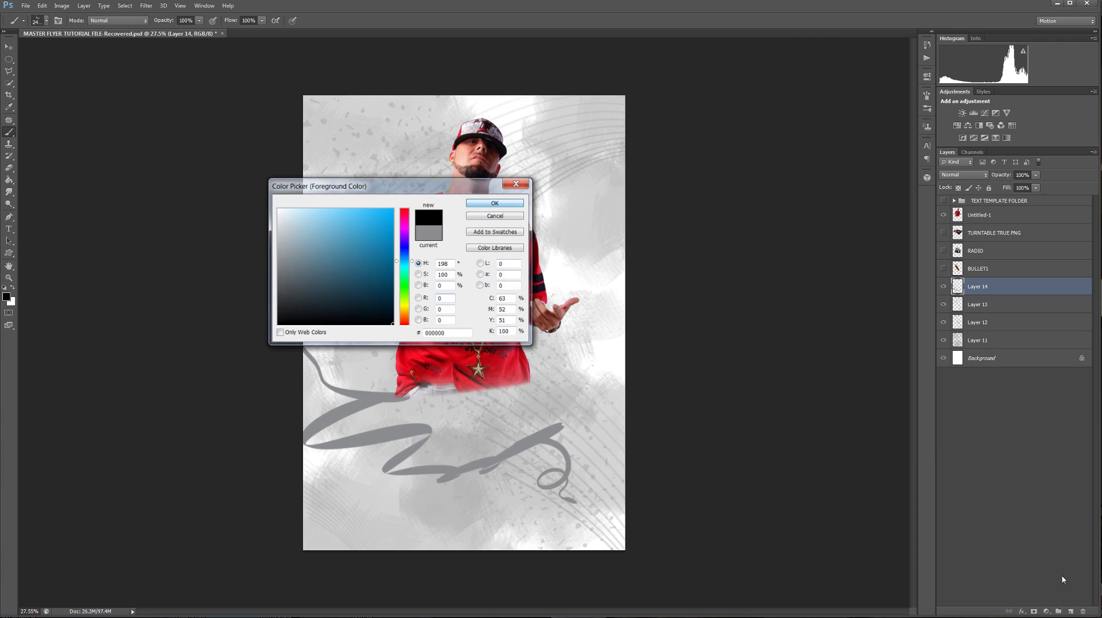
pyautogui.click(1071, 611)
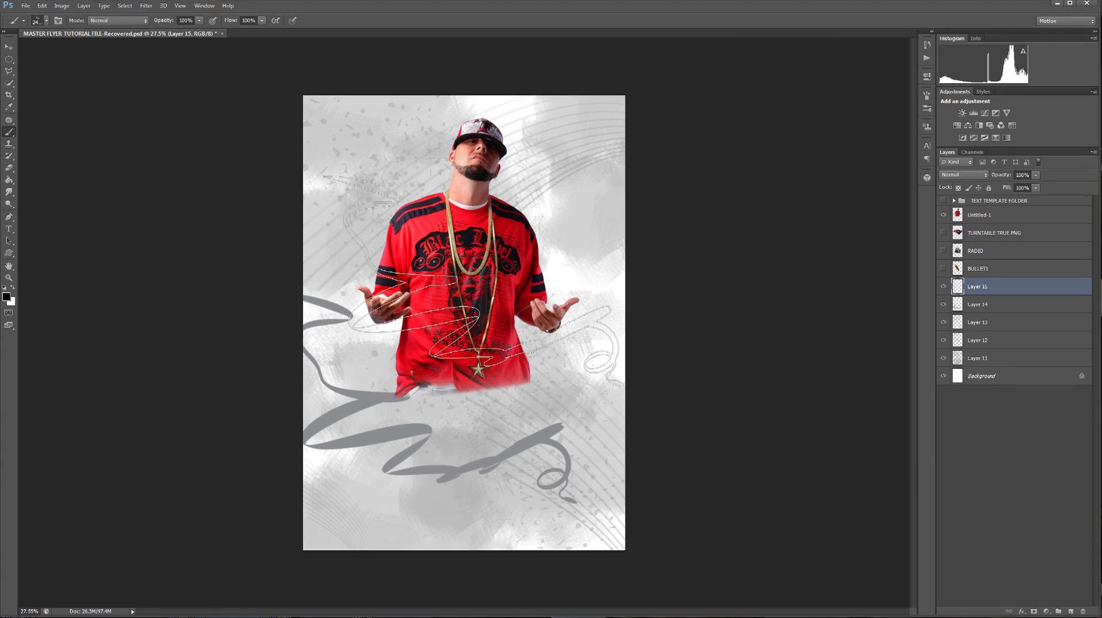
pyautogui.click(58, 21)
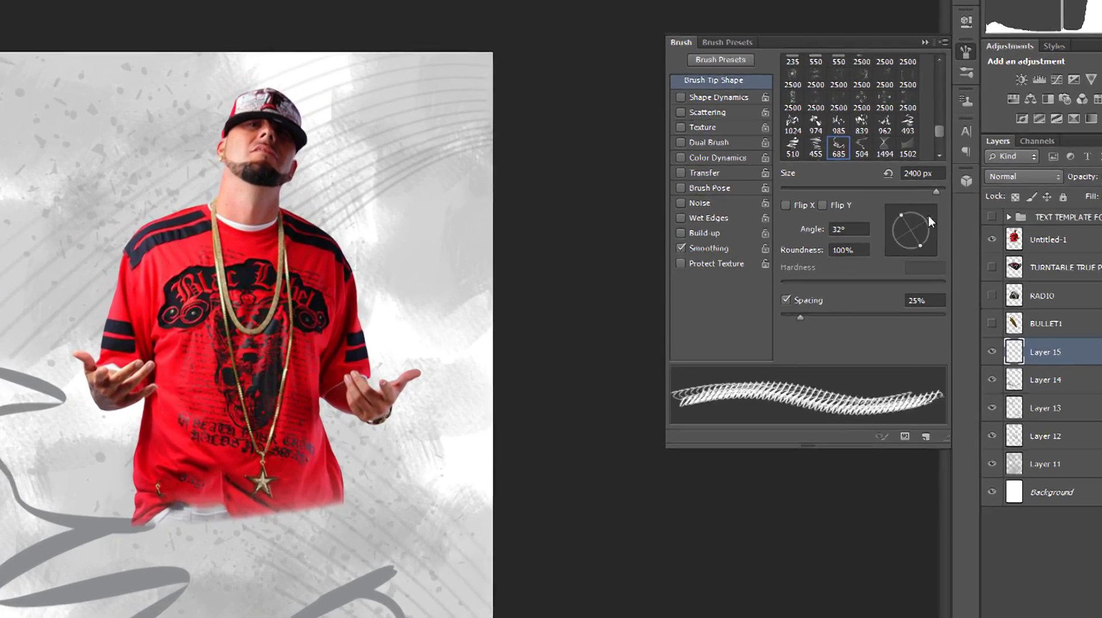
pyautogui.moveTo(928, 221)
pyautogui.mouseDown()
pyautogui.moveTo(928, 176)
pyautogui.moveTo(935, 198)
pyautogui.mouseUp()
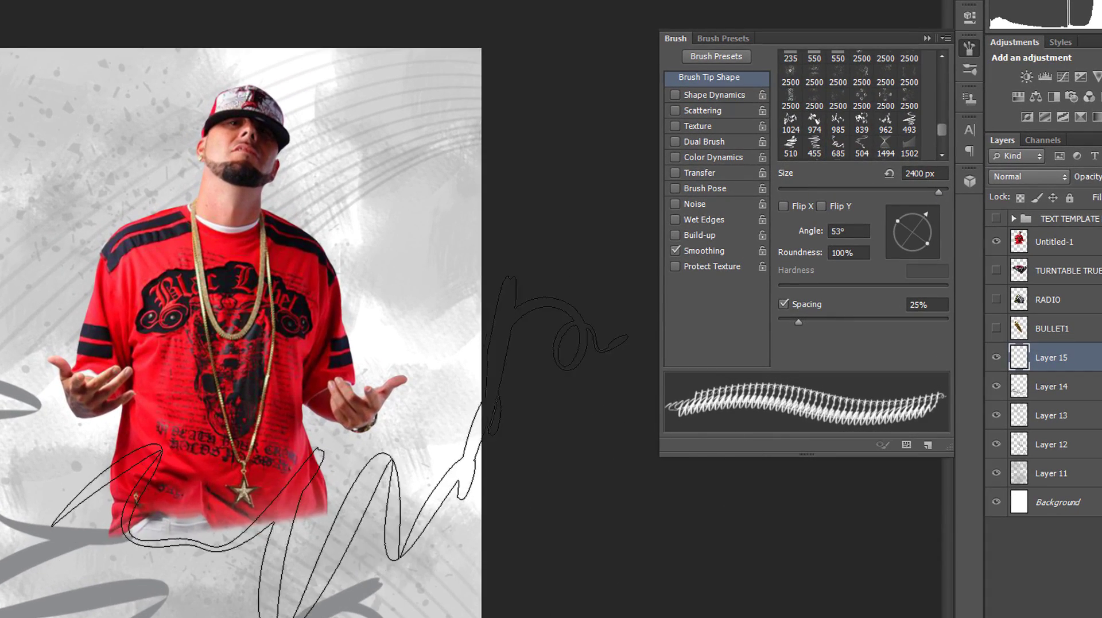
pyautogui.click(339, 448)
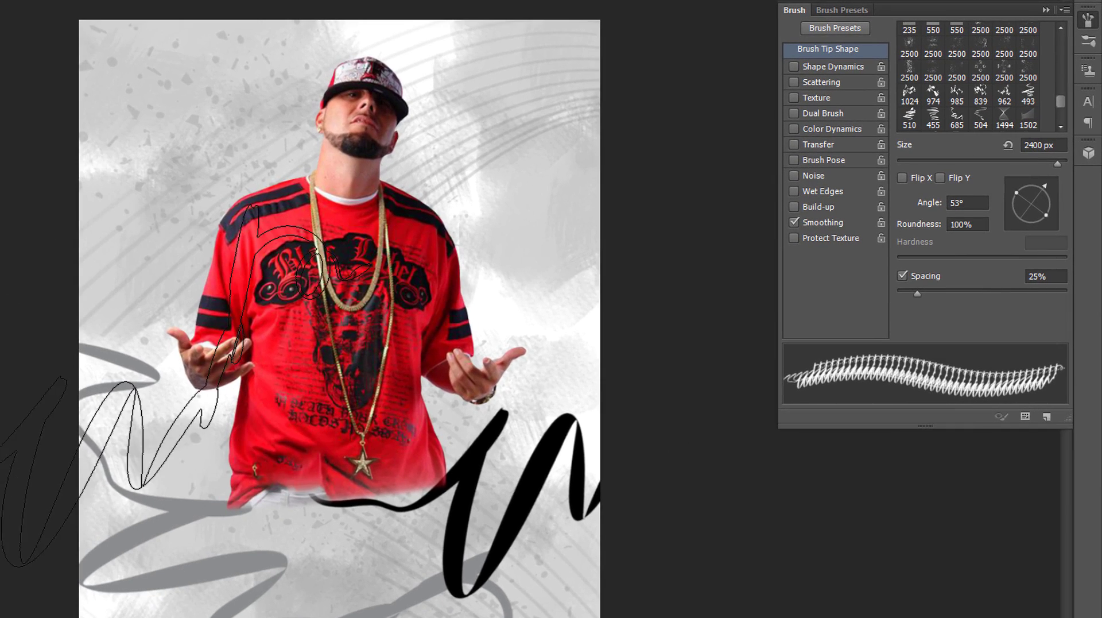
pyautogui.press('[')
pyautogui.press('[')
pyautogui.press('[')
pyautogui.press('[')
pyautogui.press('[')
pyautogui.click(158, 418)
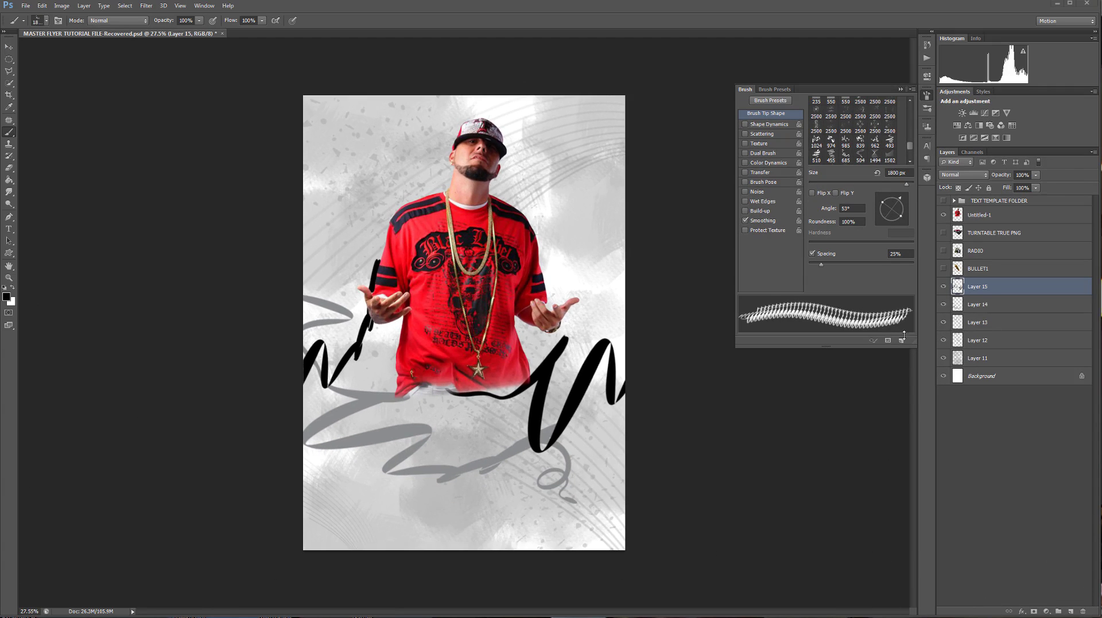
pyautogui.click(1071, 611)
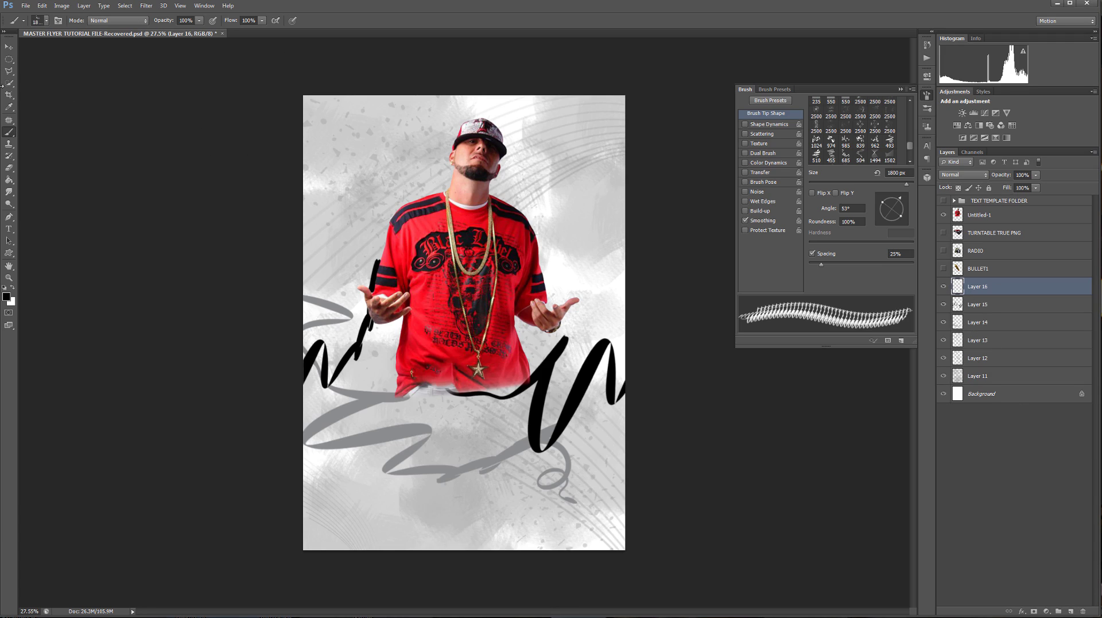
# Step: Add the RAP title text near the top left and enlarge it to about 288%
pyautogui.click(9, 228)
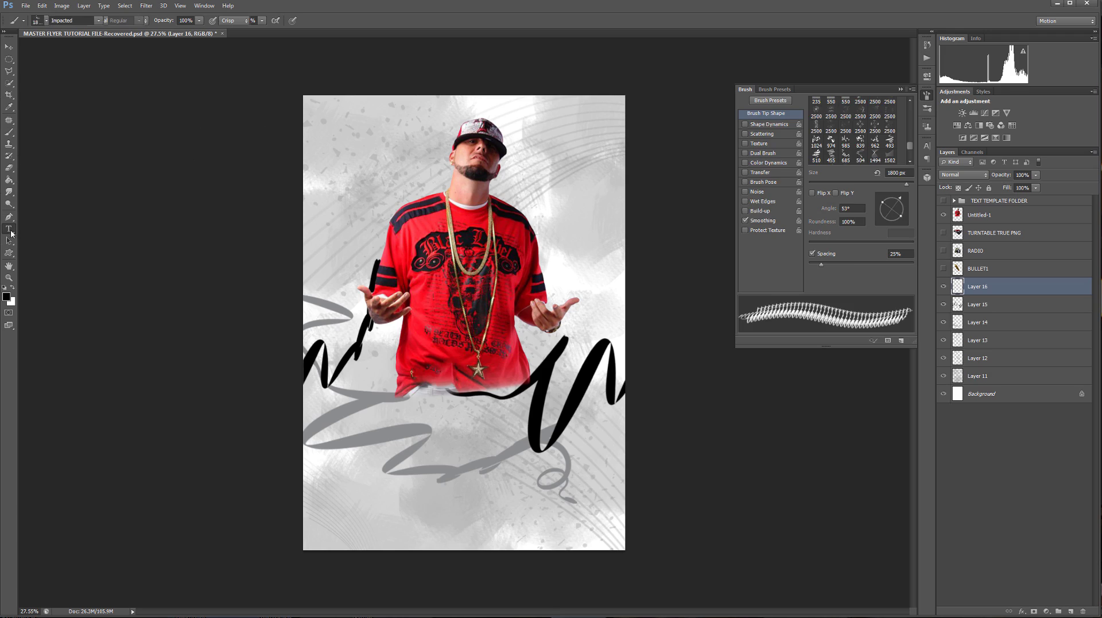
pyautogui.click(401, 191)
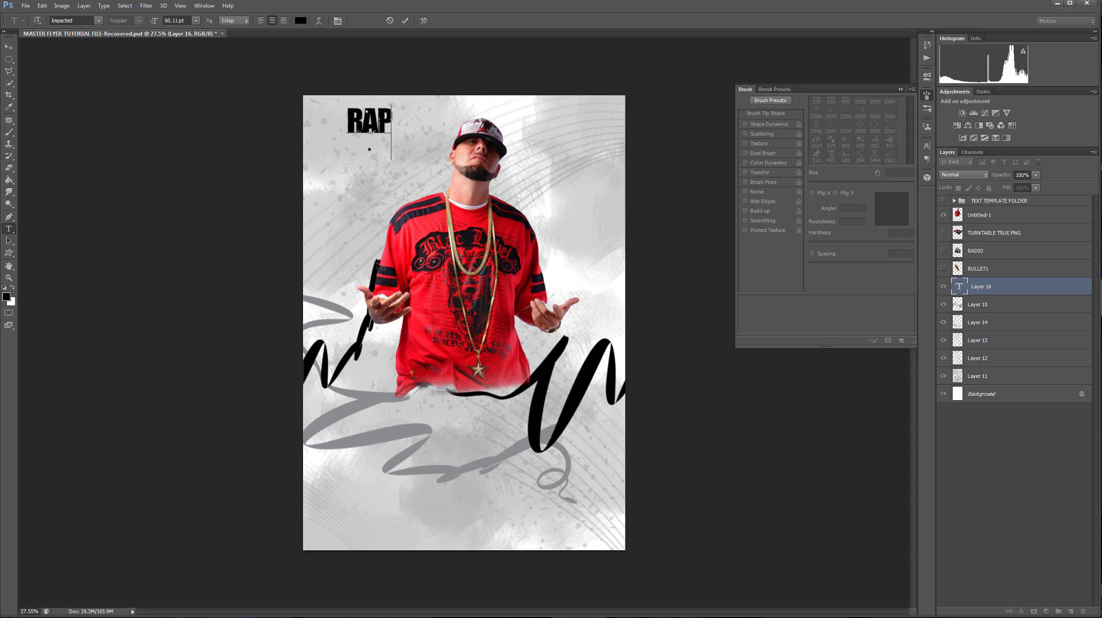
pyautogui.click(9, 47)
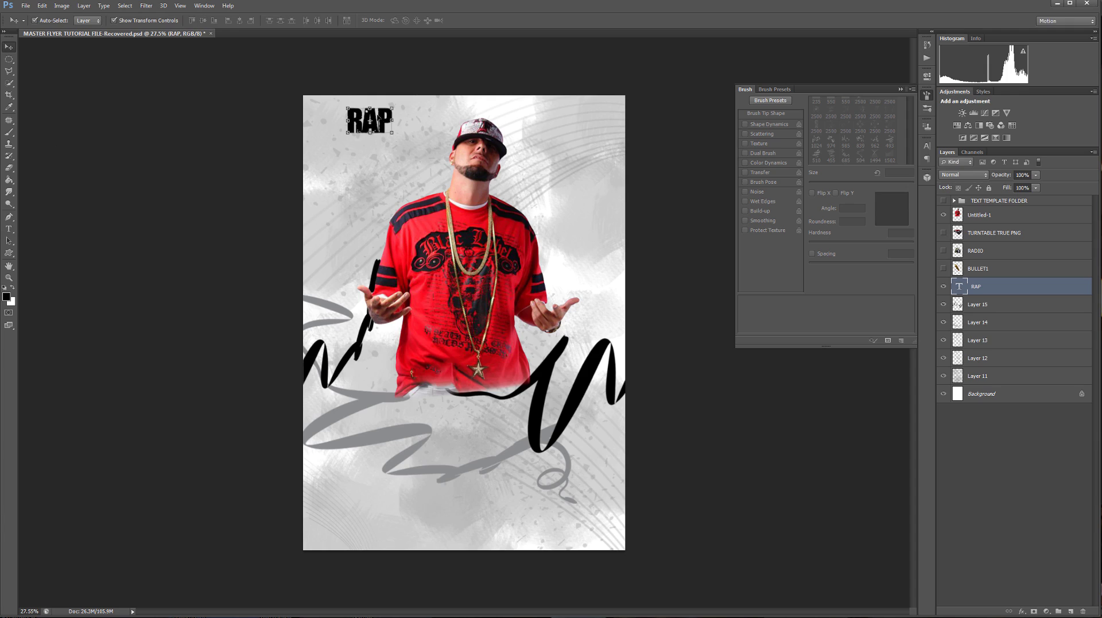
pyautogui.hotkey('ctrl', 't')
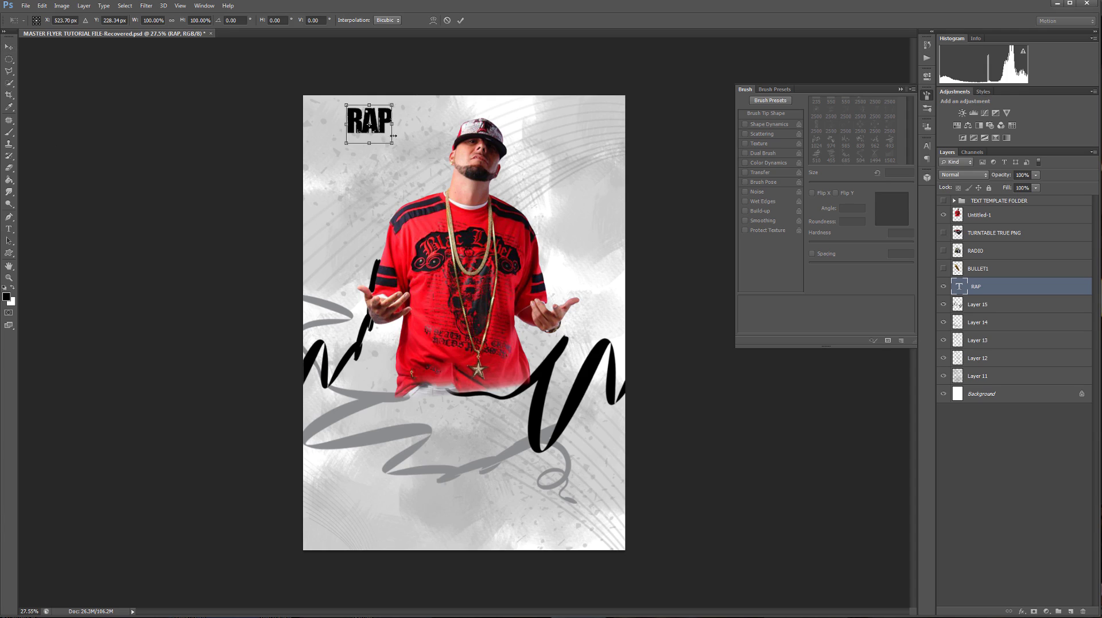
pyautogui.moveTo(394, 144); pyautogui.dragTo(479, 217)
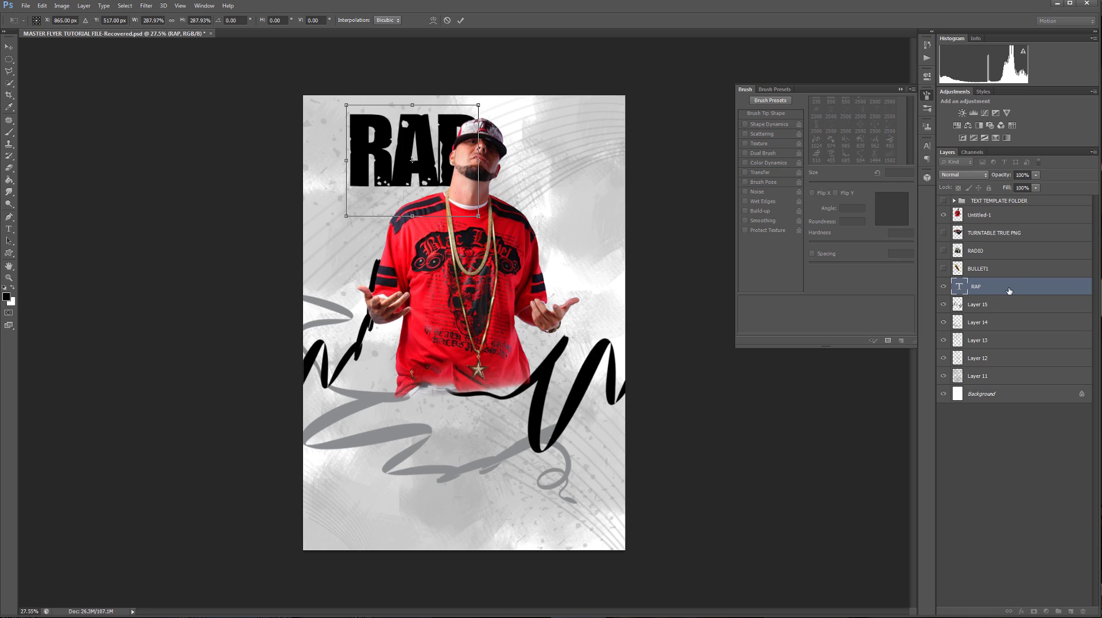
pyautogui.press('Return')
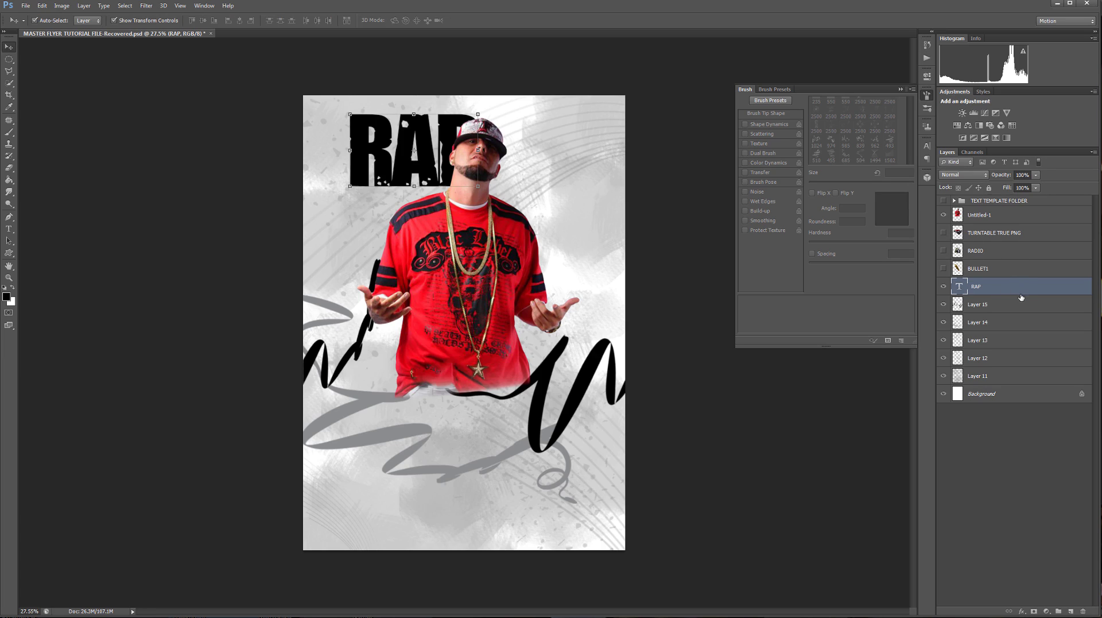
# Step: Move the RAP layer to the top and place it across the chest, scaled 125% and tilted -10°
pyautogui.moveTo(1022, 282); pyautogui.dragTo(1021, 213)
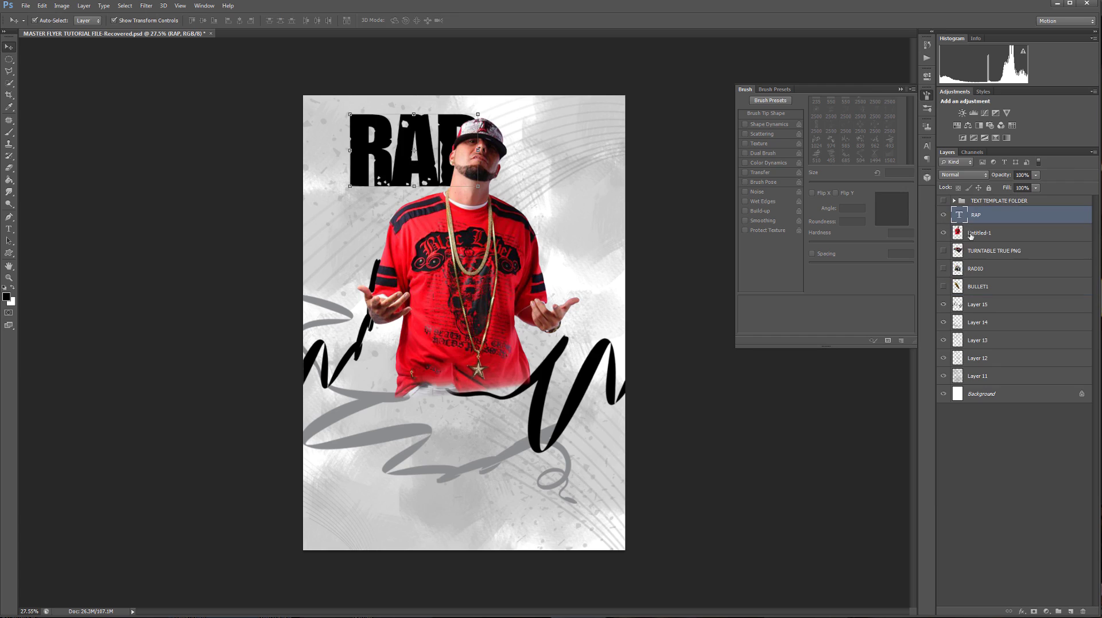
pyautogui.moveTo(460, 125); pyautogui.dragTo(502, 233)
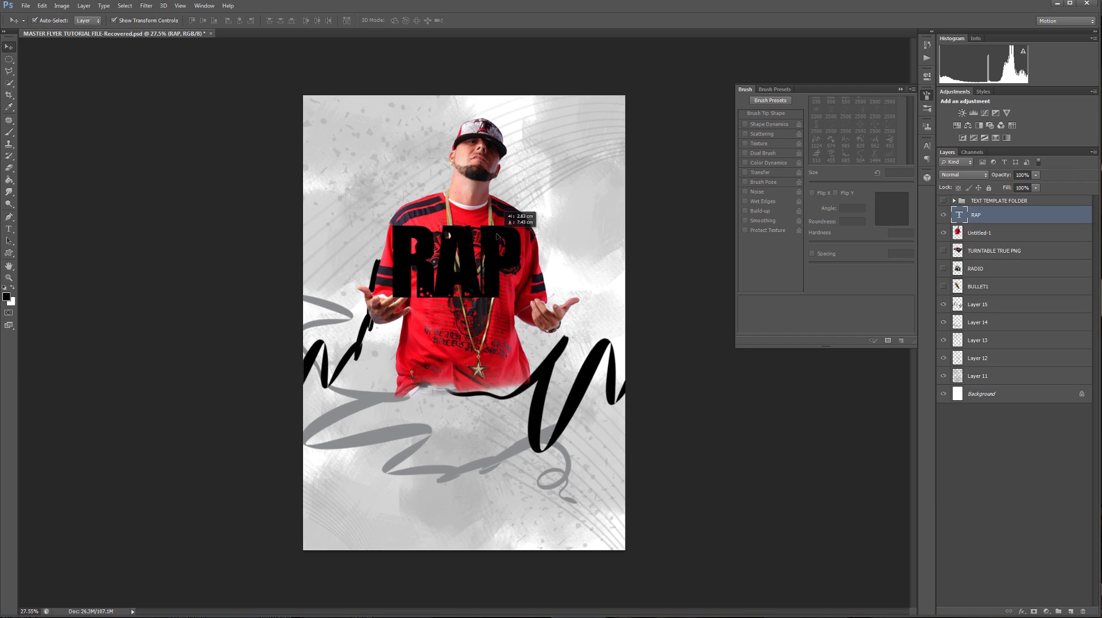
pyautogui.hotkey('ctrl', 't')
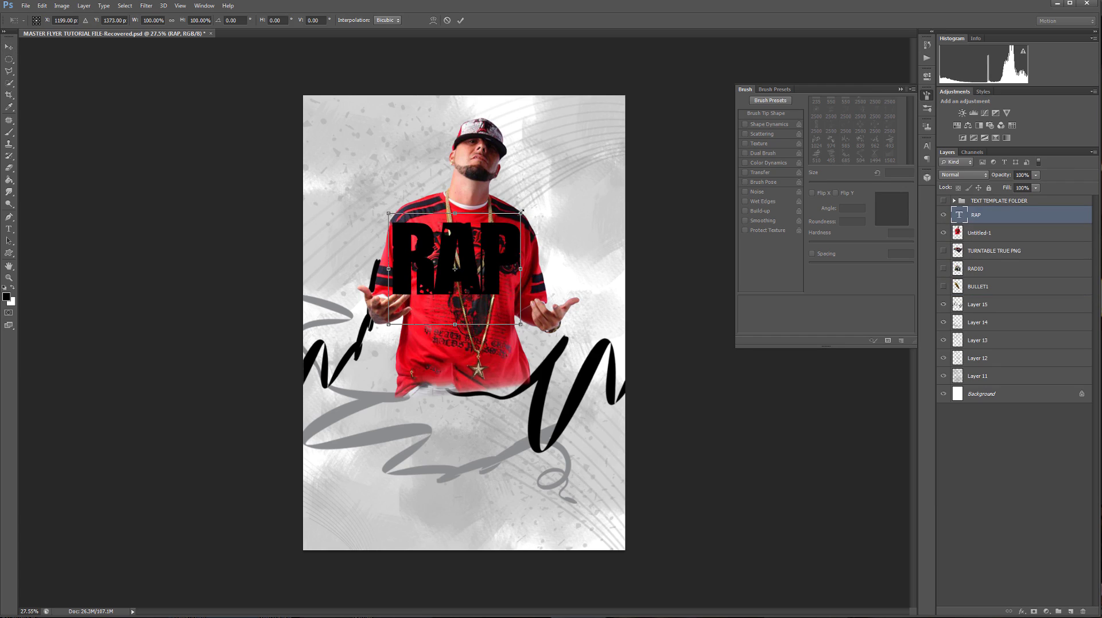
pyautogui.moveTo(521, 213); pyautogui.dragTo(539, 256)
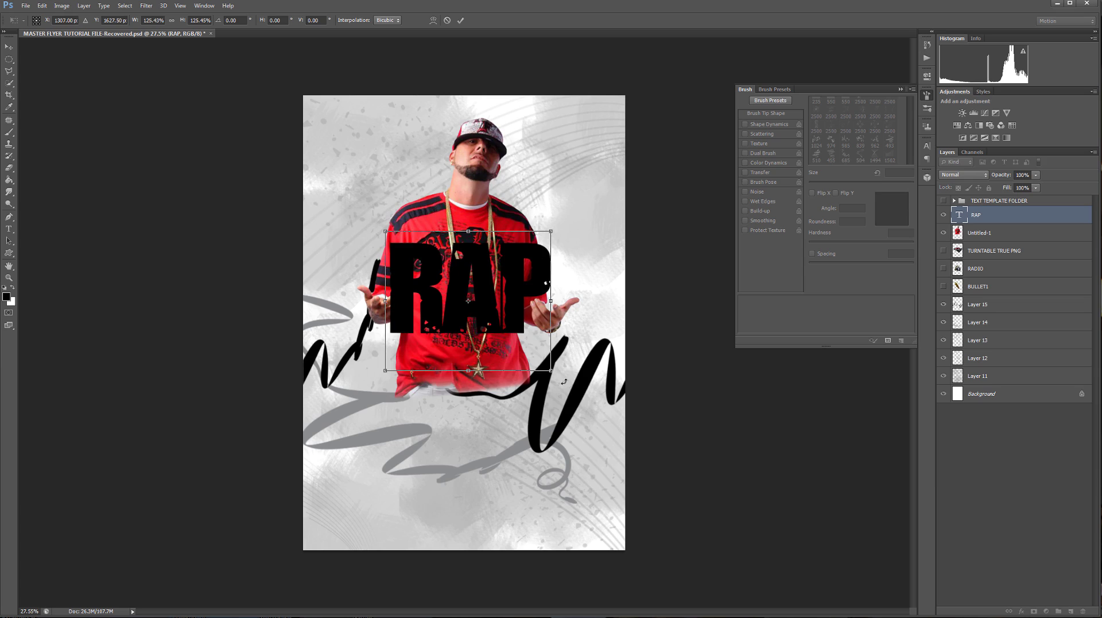
pyautogui.moveTo(564, 381); pyautogui.dragTo(576, 362)
pyautogui.moveTo(513, 283); pyautogui.dragTo(515, 272)
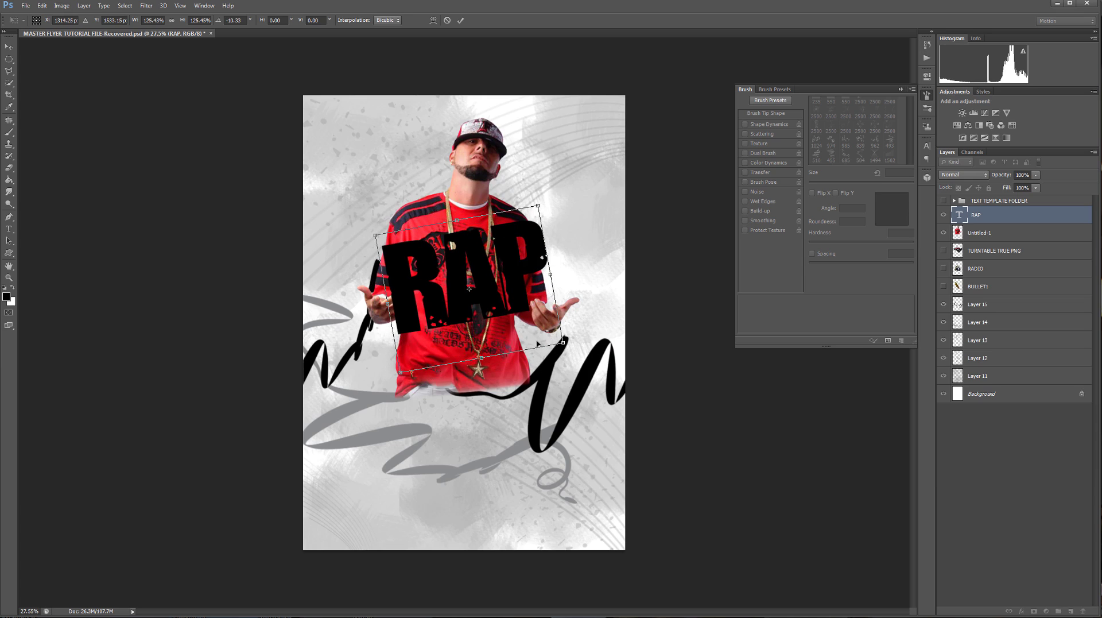
pyautogui.press('Return')
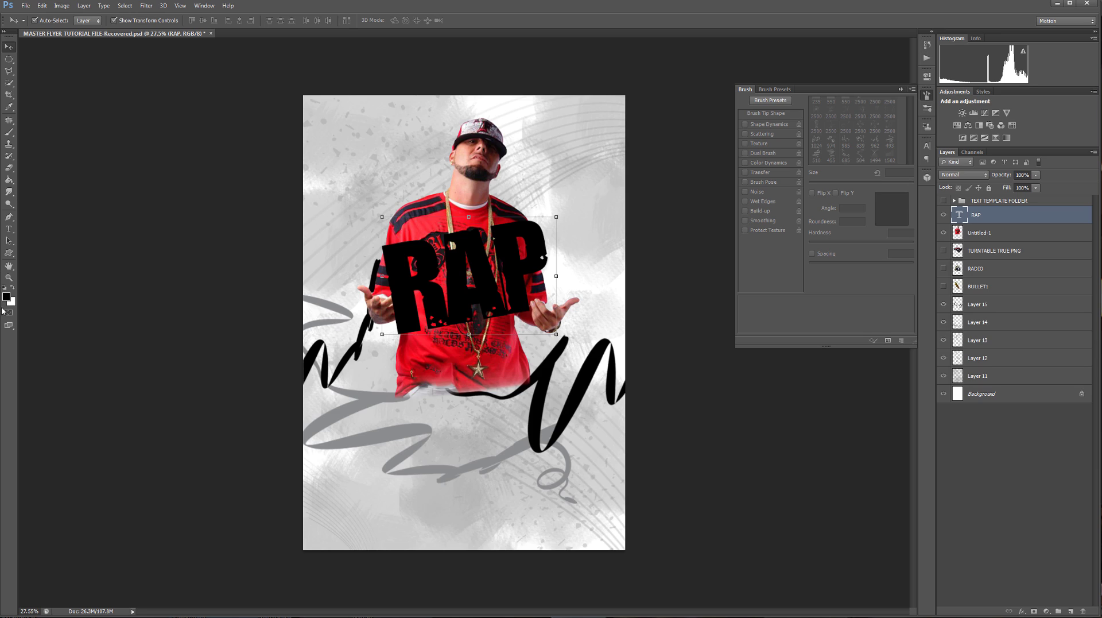
# Step: Select the RAP text for editing and bring up its text colour picker
pyautogui.click(9, 228)
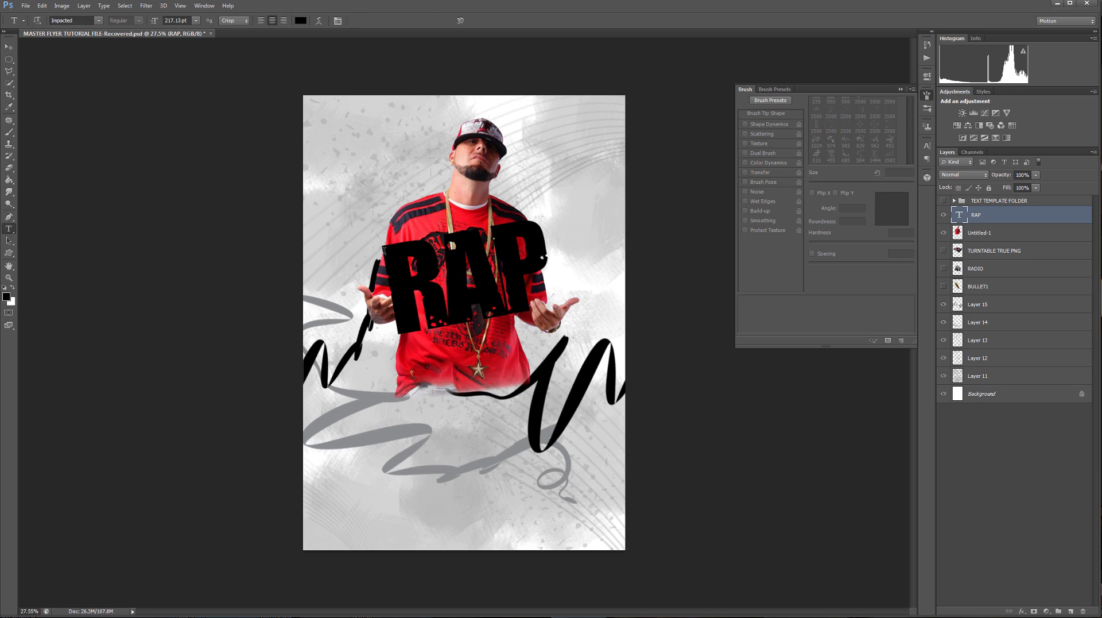
pyautogui.doubleClick(384, 250)
pyautogui.click(528, 325)
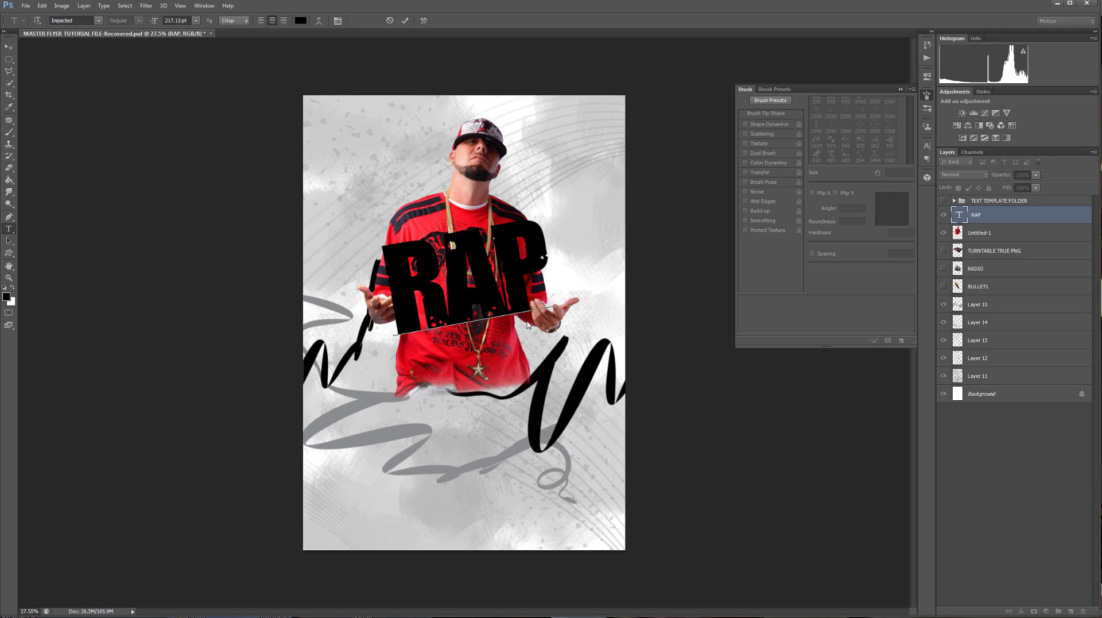
pyautogui.click(300, 20)
# Step: Colour the RAP text light grey (#dadada)
pyautogui.moveTo(282, 217)
pyautogui.mouseDown()
pyautogui.moveTo(276, 246)
pyautogui.moveTo(276, 226)
pyautogui.mouseUp()
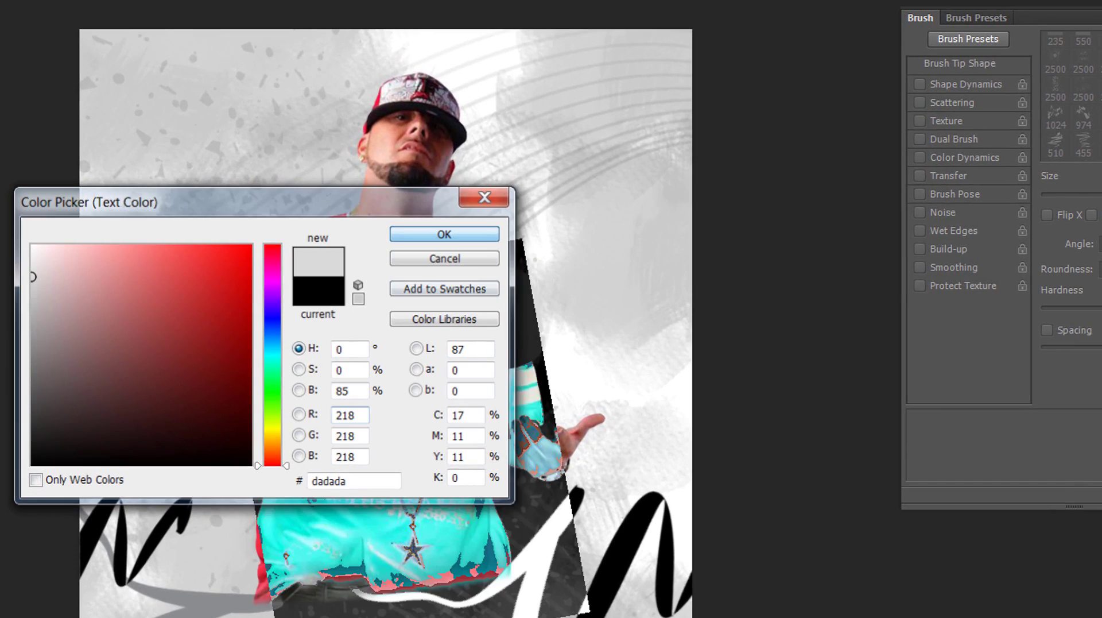
pyautogui.click(485, 235)
pyautogui.hotkey('ctrl', 'Return')
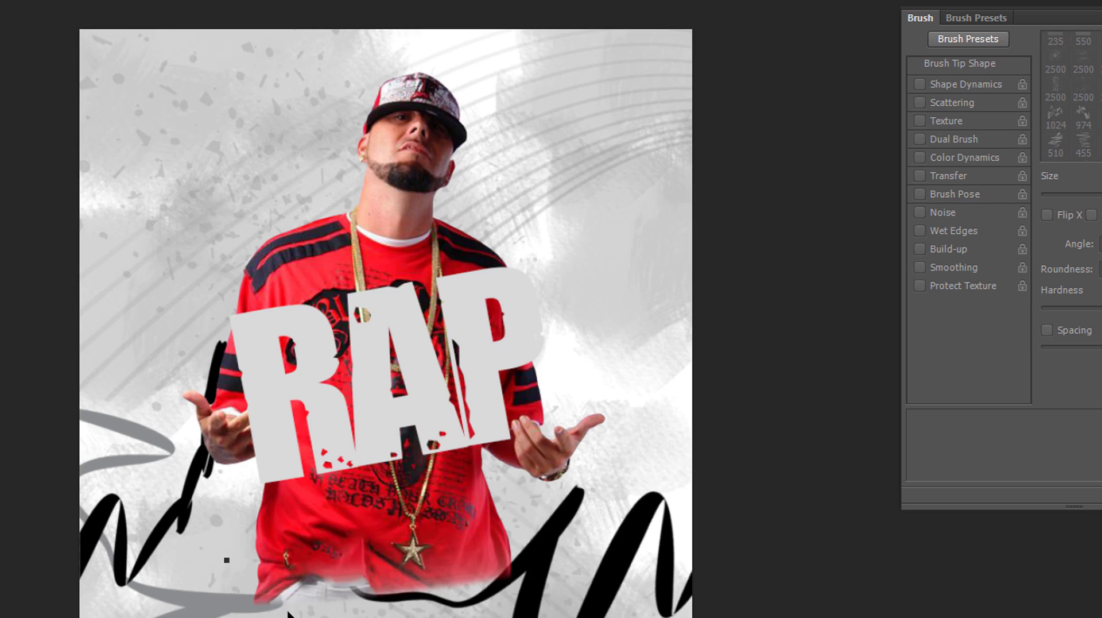
# Step: Add a large WAR word under RAP, tilted slightly counter-clockwise, and select its letters
pyautogui.write('WAR')
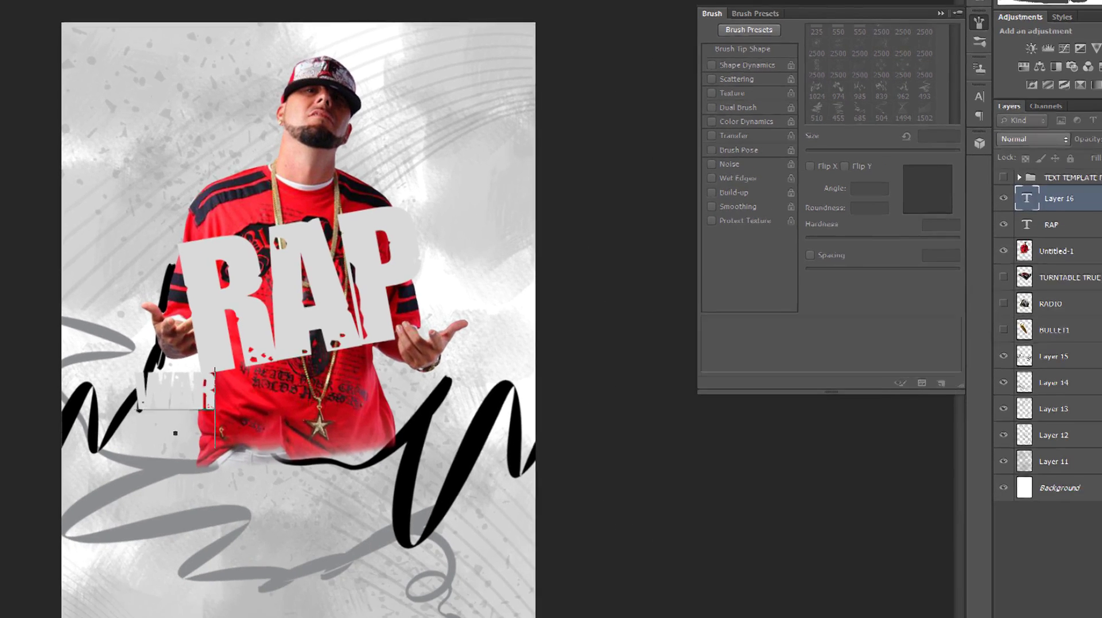
pyautogui.hotkey('ctrl', 'Return')
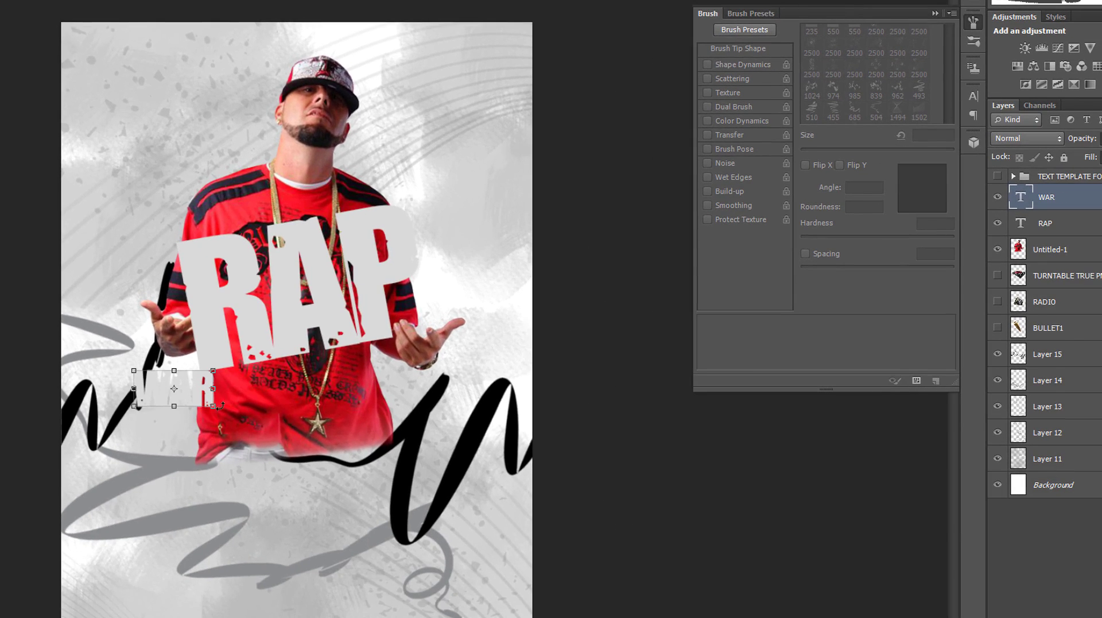
pyautogui.moveTo(210, 427); pyautogui.dragTo(361, 575)
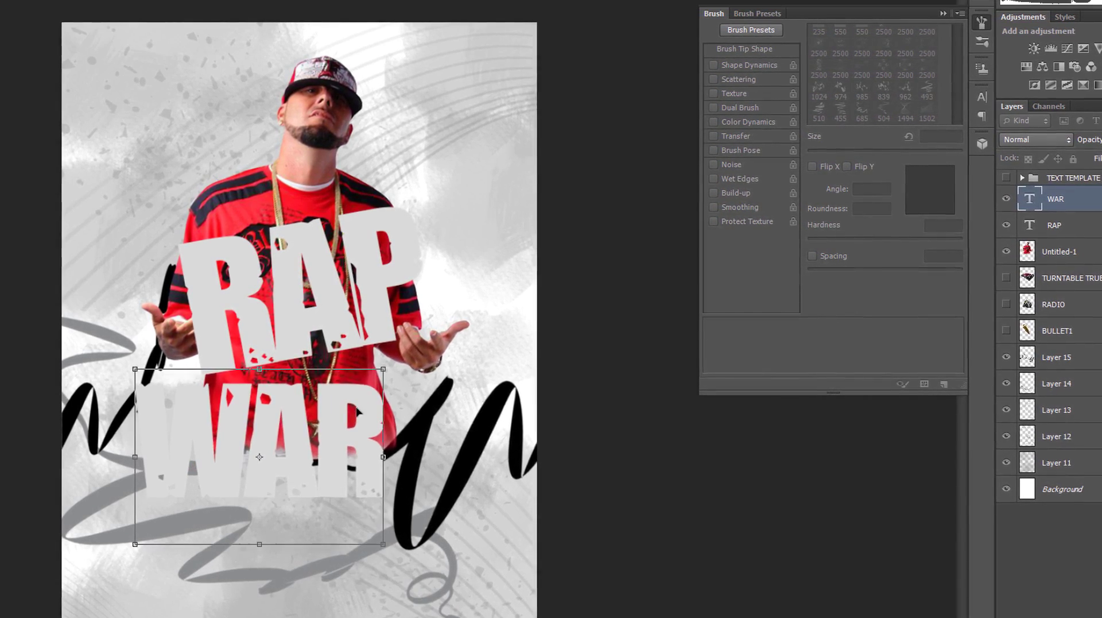
pyautogui.moveTo(357, 408); pyautogui.dragTo(411, 385)
pyautogui.moveTo(455, 558); pyautogui.dragTo(521, 419)
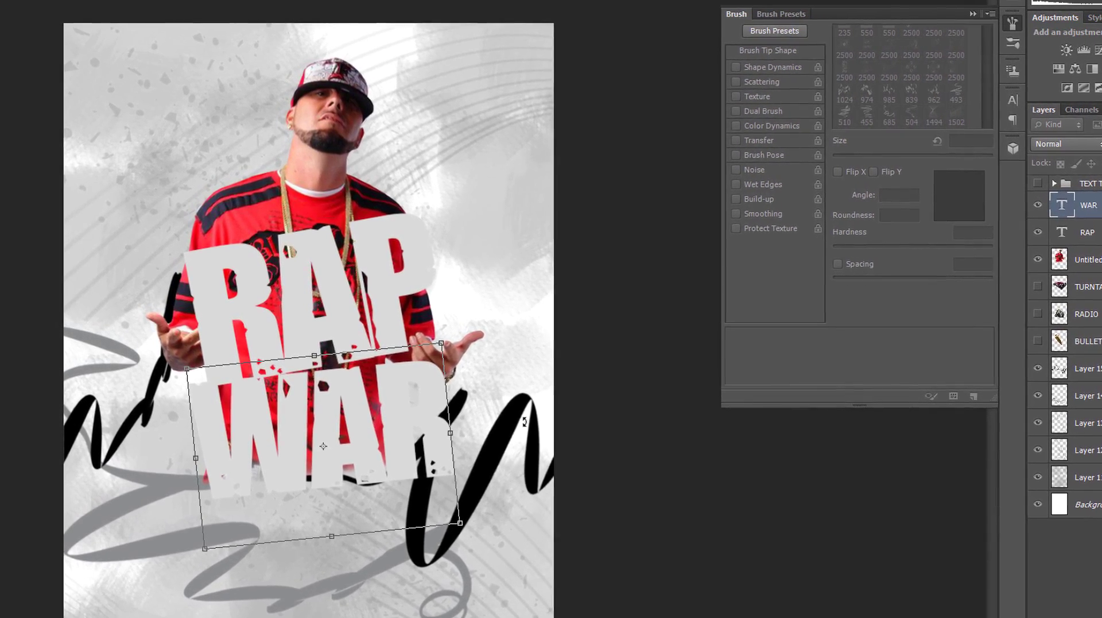
pyautogui.press('Return')
pyautogui.press('t')
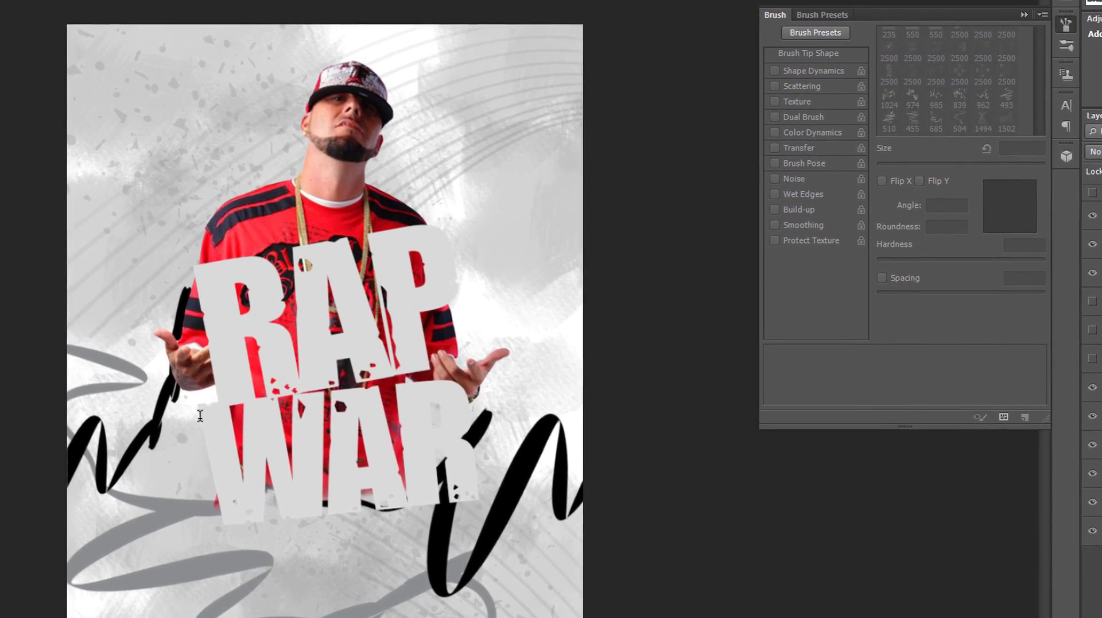
pyautogui.hotkey('ctrl', 'v')
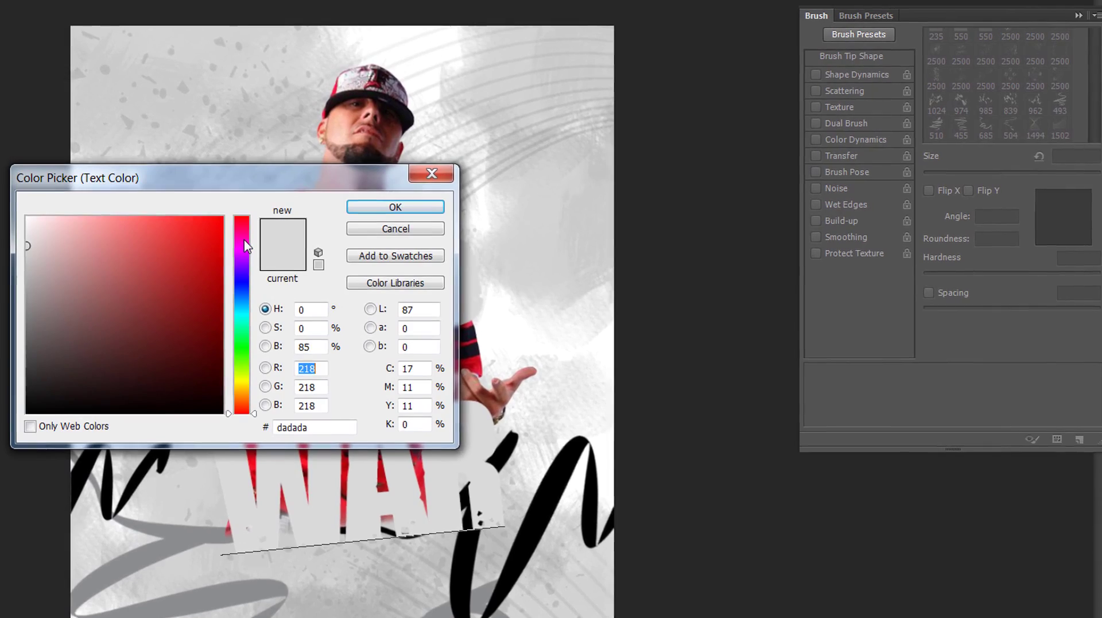
# Step: Make WAR hot pink (#ff04a9) and nudge RAP slightly left
pyautogui.click(240, 239)
pyautogui.moveTo(217, 241); pyautogui.dragTo(224, 218)
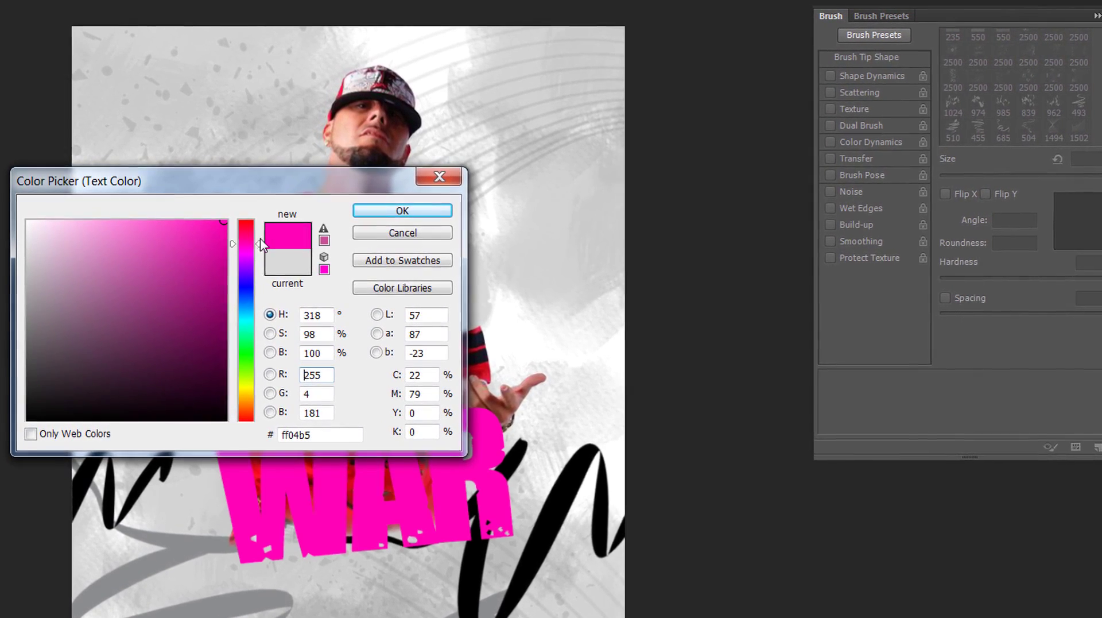
pyautogui.click(246, 243)
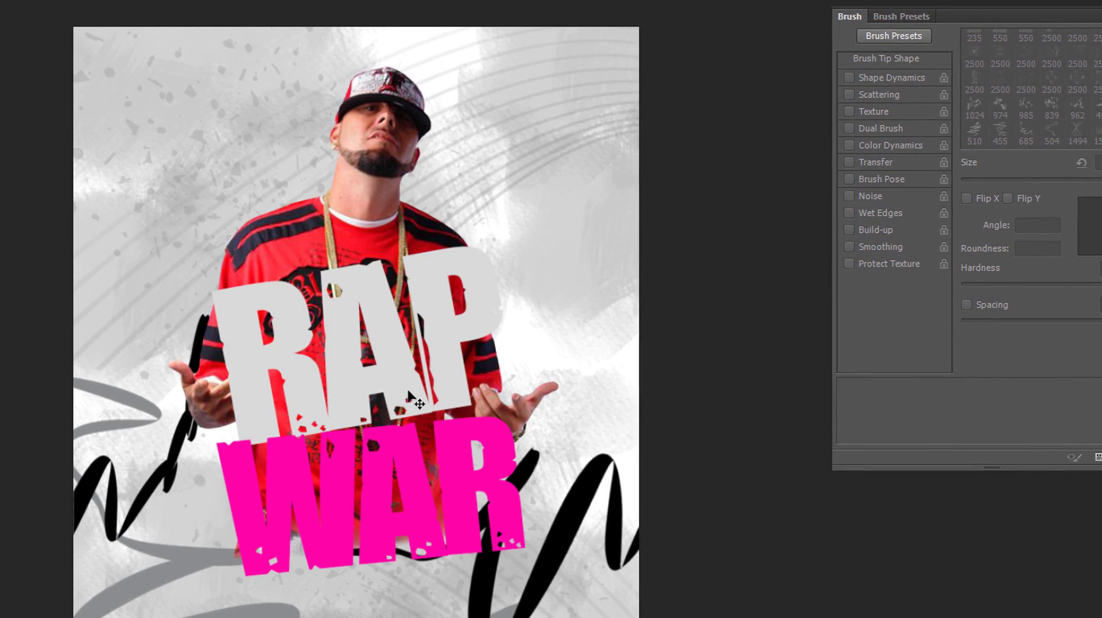
pyautogui.moveTo(491, 292); pyautogui.dragTo(484, 297)
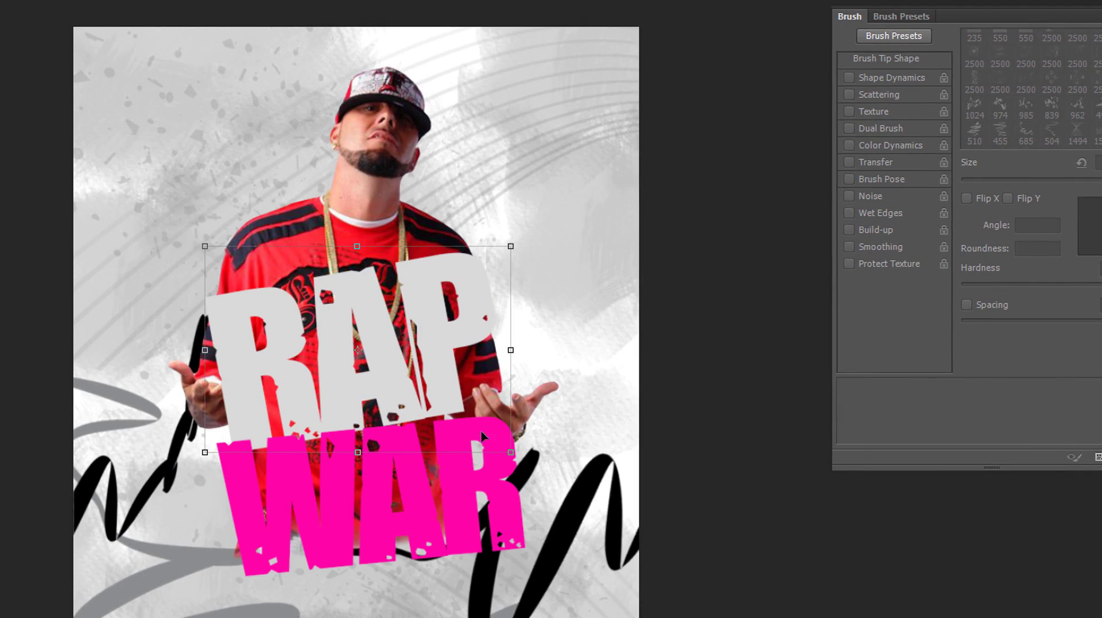
# Step: Enlarge the pink WAR text from its corners and settle it just under RAP
pyautogui.click(500, 510)
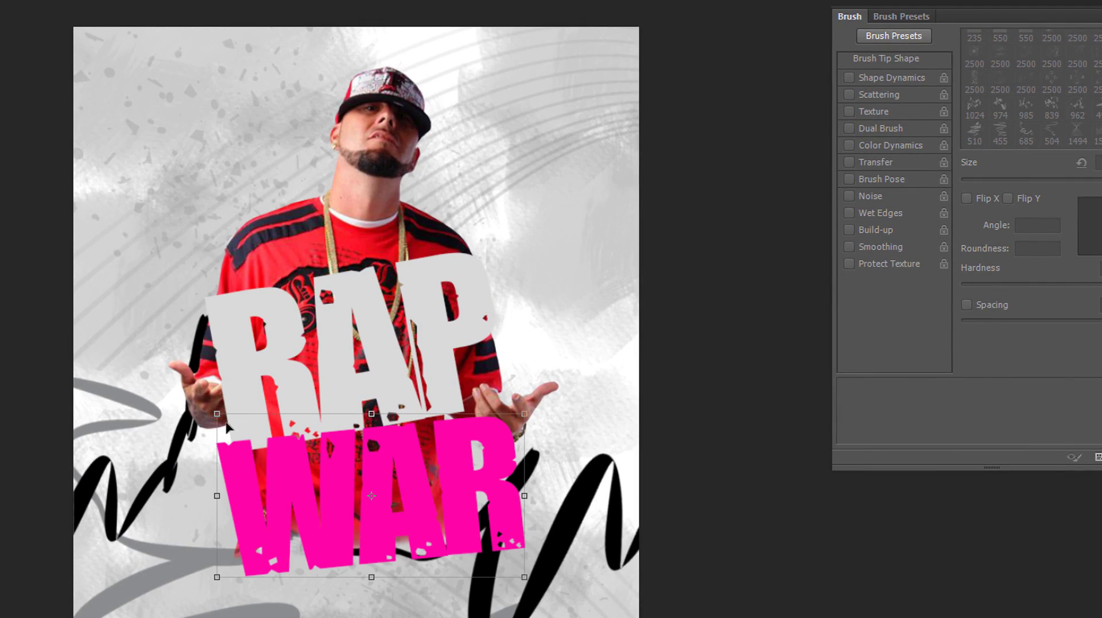
pyautogui.click(213, 409)
pyautogui.moveTo(208, 405); pyautogui.dragTo(199, 396)
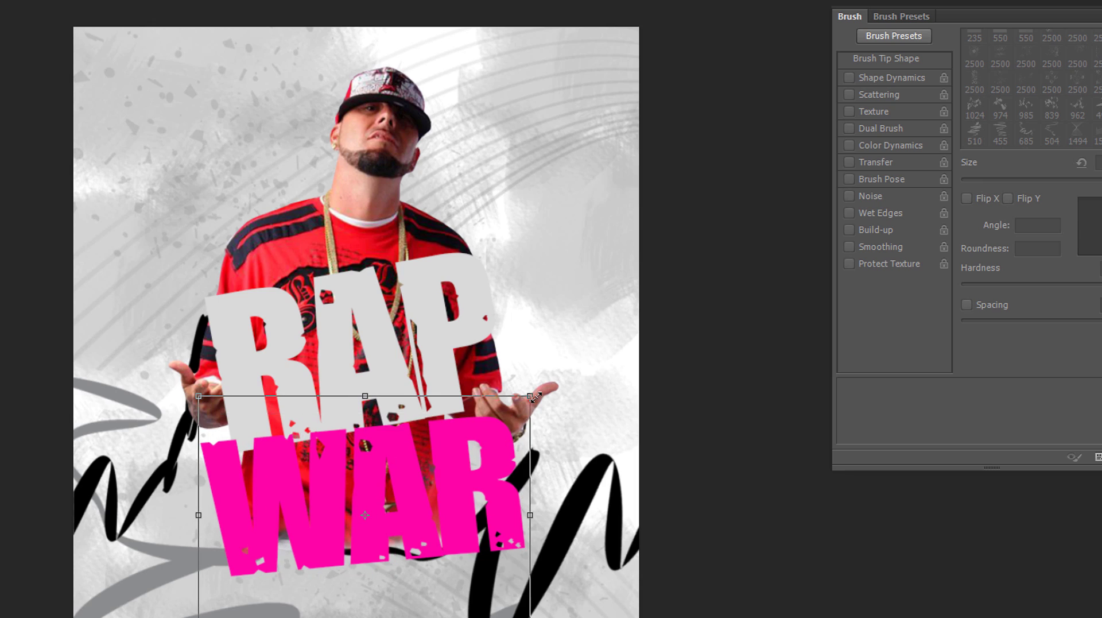
pyautogui.moveTo(536, 396); pyautogui.dragTo(559, 381)
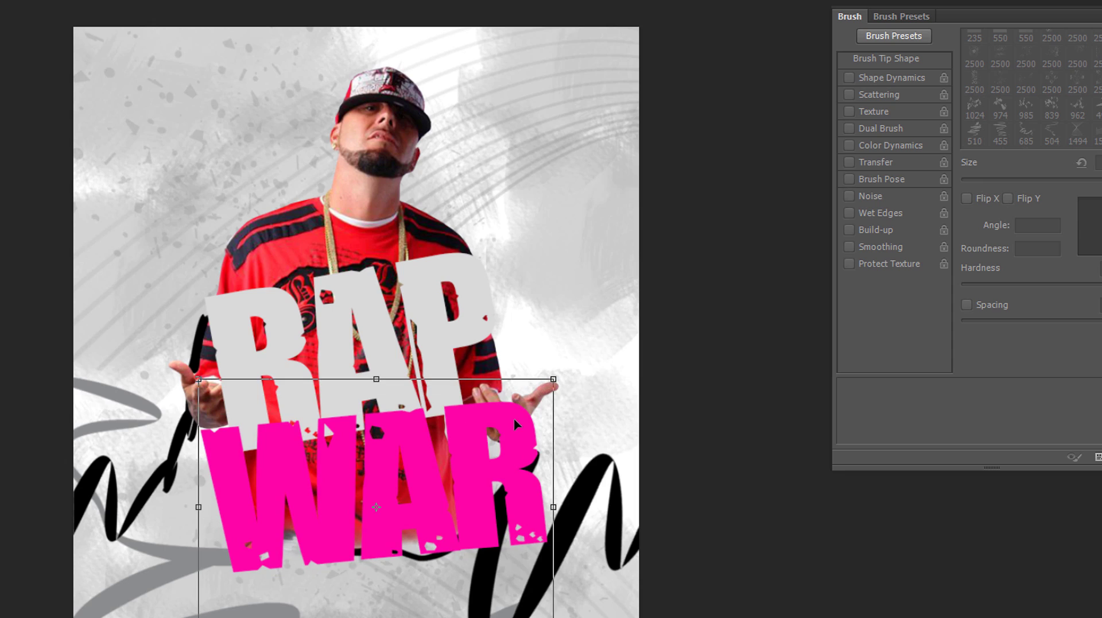
pyautogui.moveTo(514, 422); pyautogui.dragTo(517, 441)
pyautogui.press('Return')
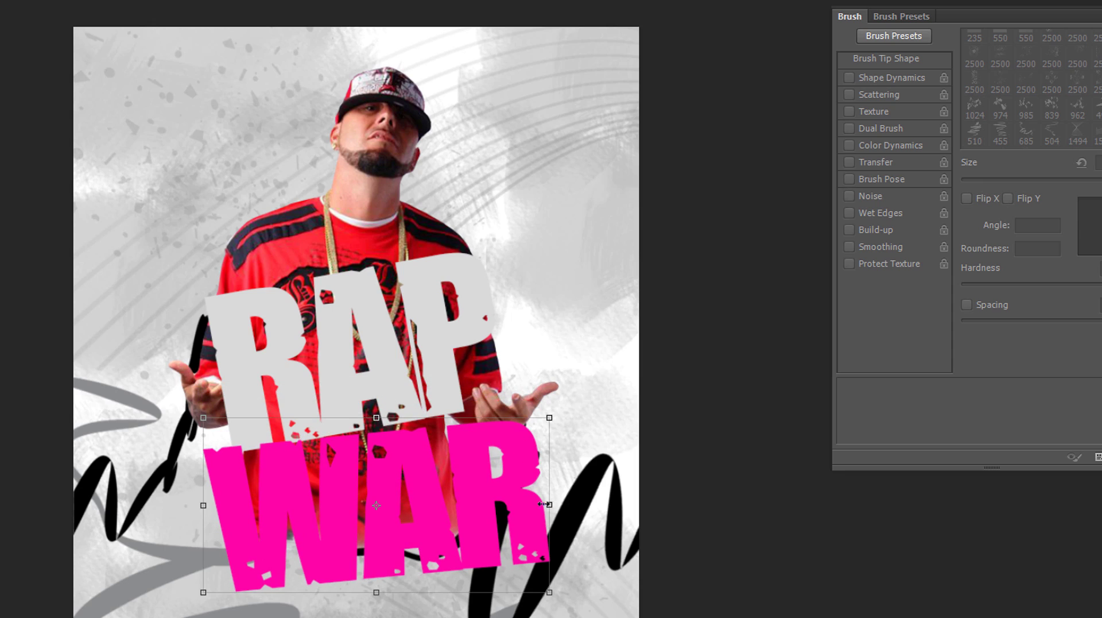
pyautogui.moveTo(532, 515); pyautogui.dragTo(524, 512)
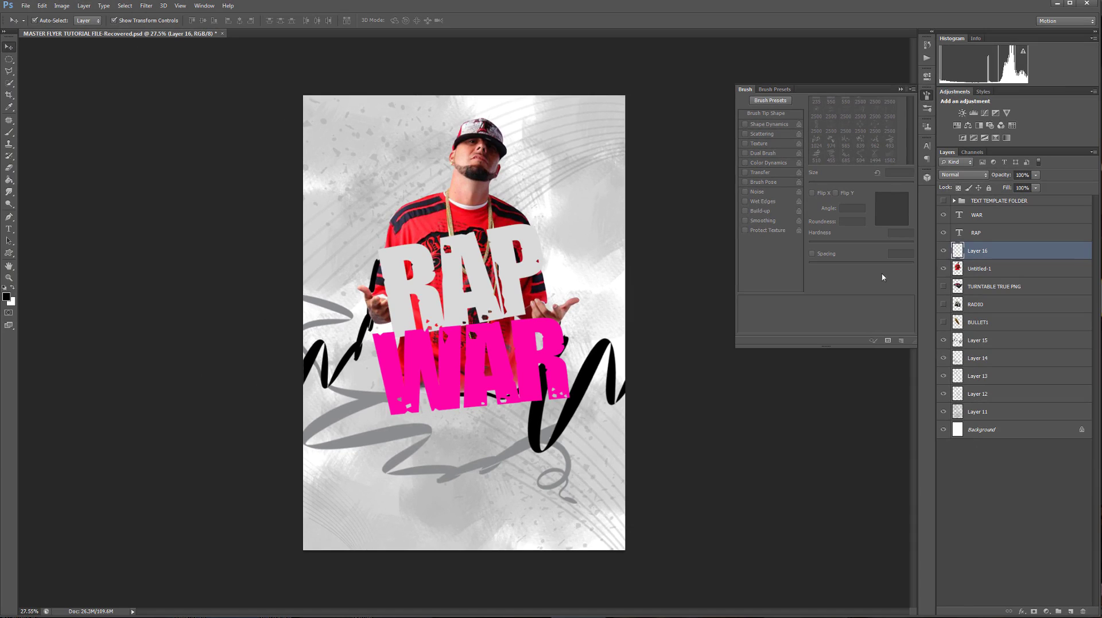
# Step: Choose a rough paint-stroke brush and shrink it to 1600 px
pyautogui.click(8, 132)
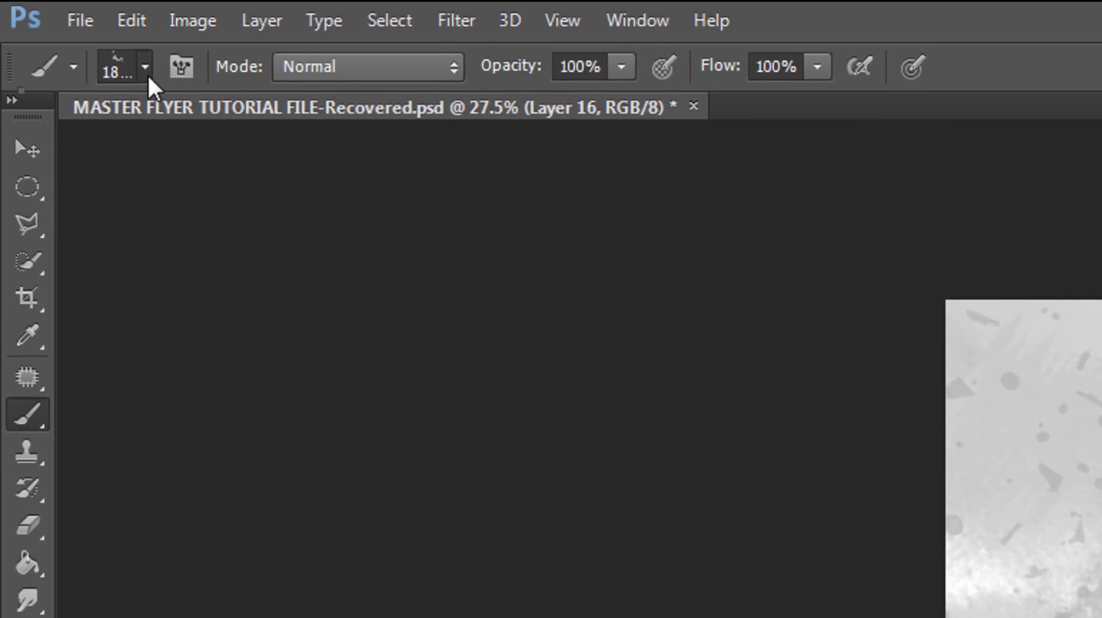
pyautogui.click(46, 20)
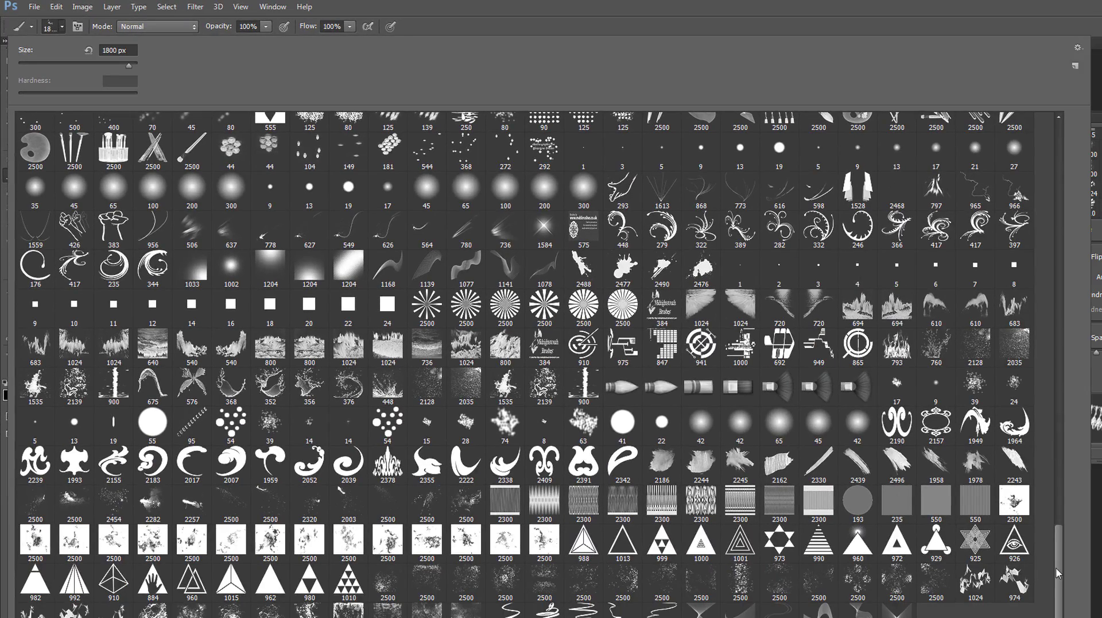
pyautogui.moveTo(1055, 567); pyautogui.dragTo(1082, 225)
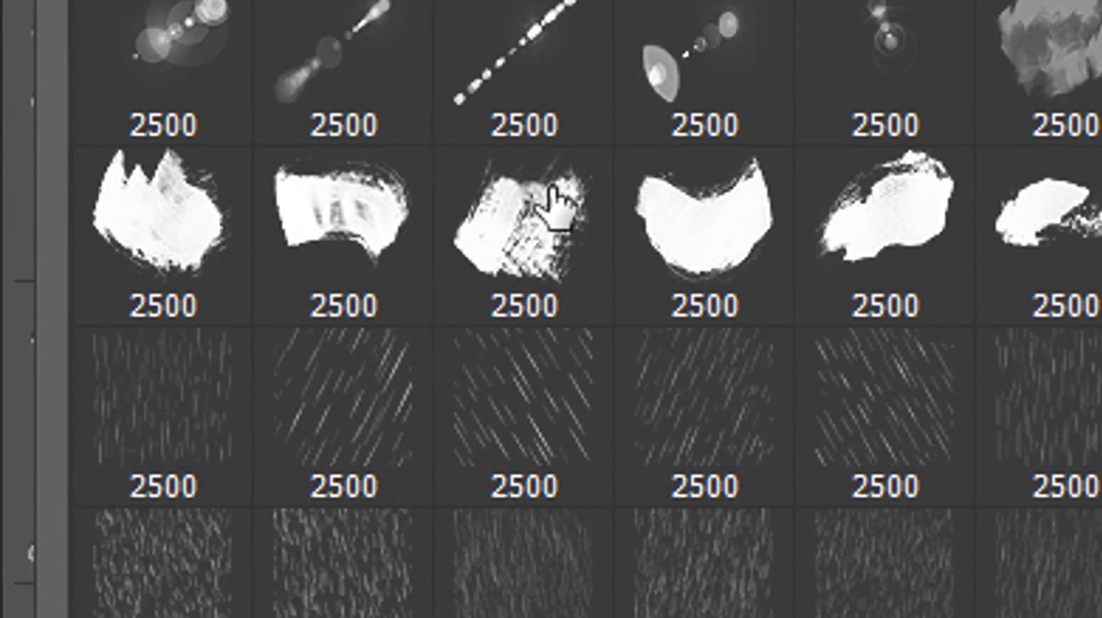
pyautogui.doubleClick(118, 262)
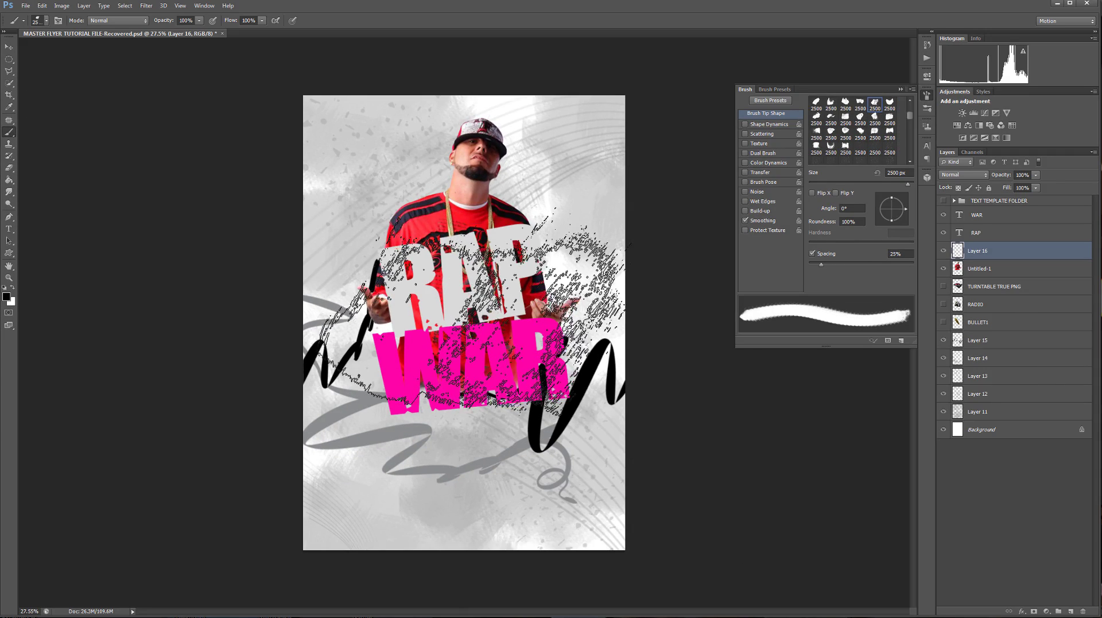
pyautogui.press('[')
pyautogui.press('[')
pyautogui.press('[')
pyautogui.press('[')
pyautogui.press('[')
pyautogui.press('[')
pyautogui.press('[')
pyautogui.press('[')
pyautogui.press('[')
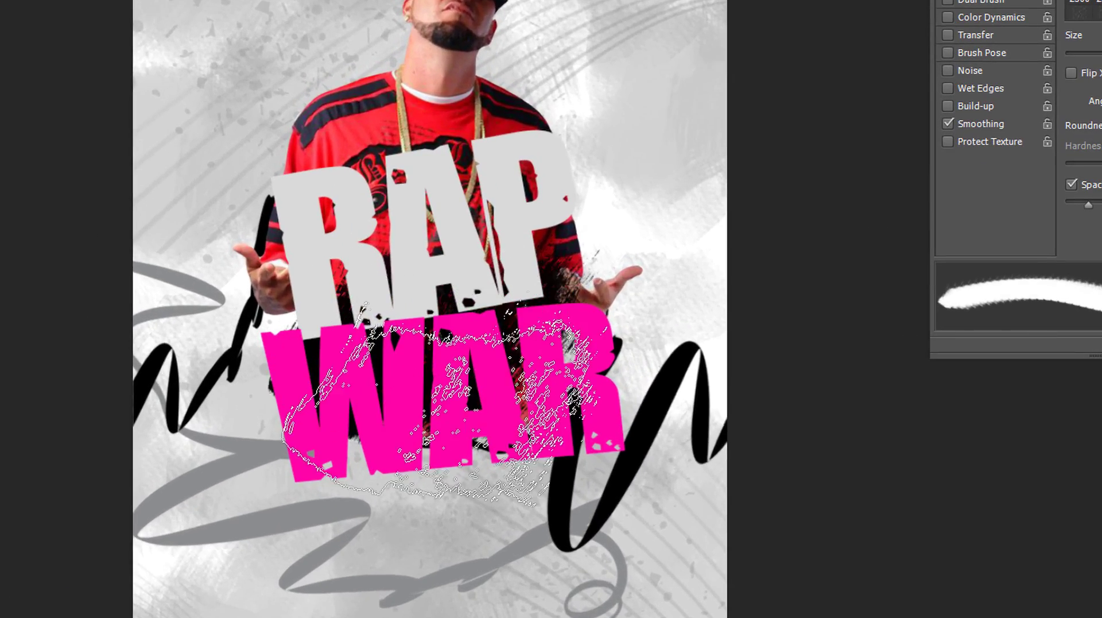
# Step: Paint black strokes behind RAP, below WAR, beside the hand, and around the W
pyautogui.moveTo(444, 405)
pyautogui.mouseDown()
pyautogui.moveTo(526, 396)
pyautogui.moveTo(574, 258)
pyautogui.moveTo(505, 298)
pyautogui.moveTo(551, 252)
pyautogui.moveTo(514, 330)
pyautogui.mouseUp()
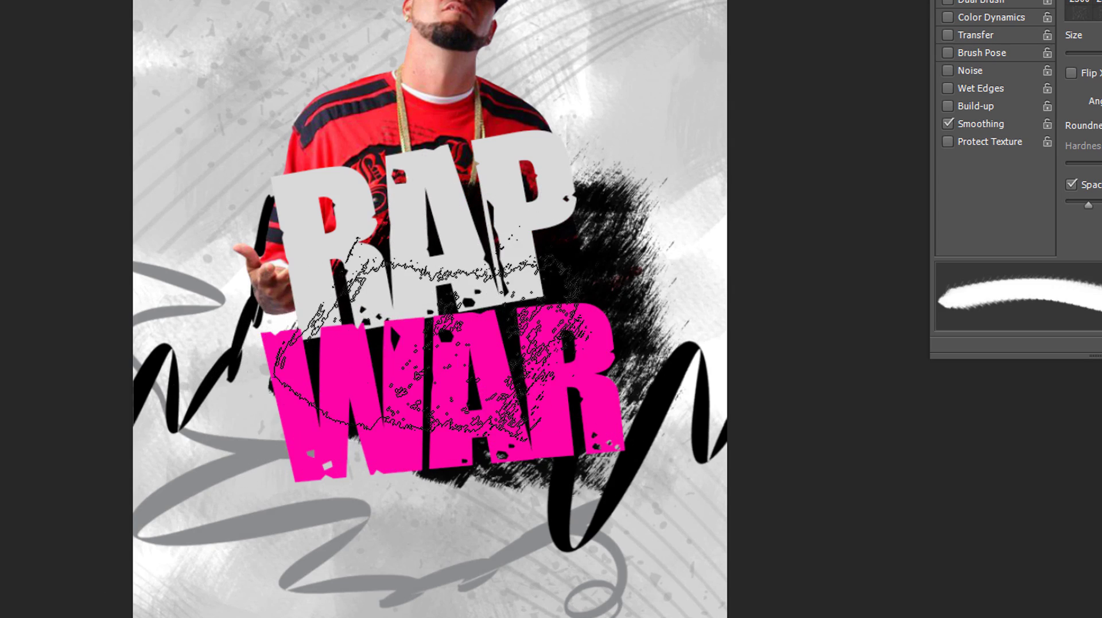
pyautogui.moveTo(421, 344)
pyautogui.mouseDown()
pyautogui.moveTo(413, 270)
pyautogui.moveTo(425, 287)
pyautogui.mouseUp()
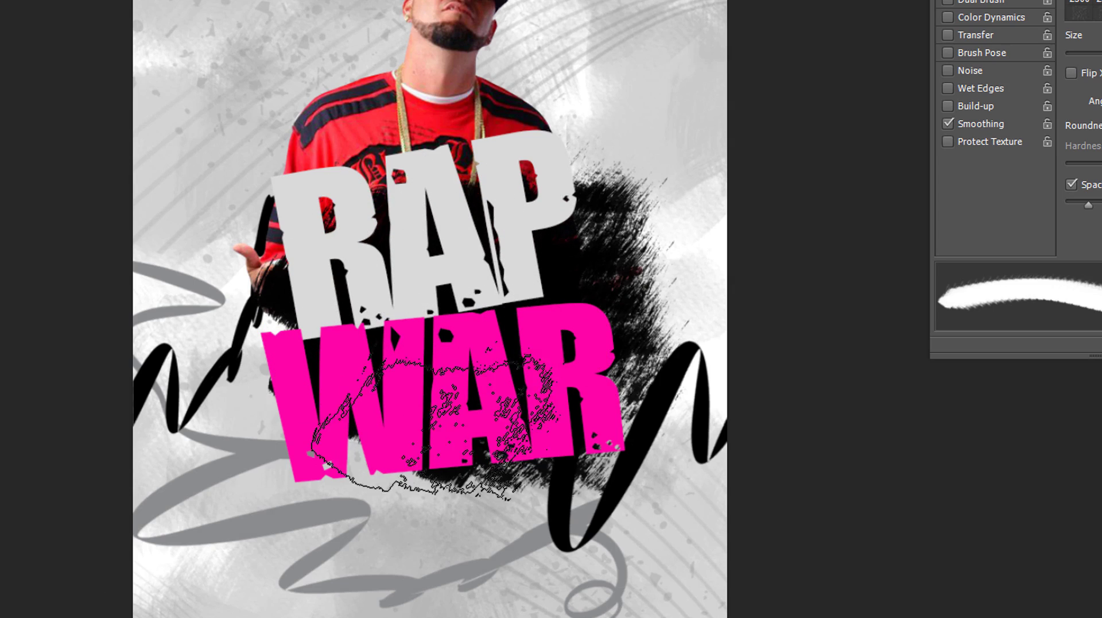
pyautogui.moveTo(390, 452)
pyautogui.mouseDown()
pyautogui.moveTo(462, 446)
pyautogui.moveTo(525, 414)
pyautogui.moveTo(475, 425)
pyautogui.moveTo(471, 399)
pyautogui.mouseUp()
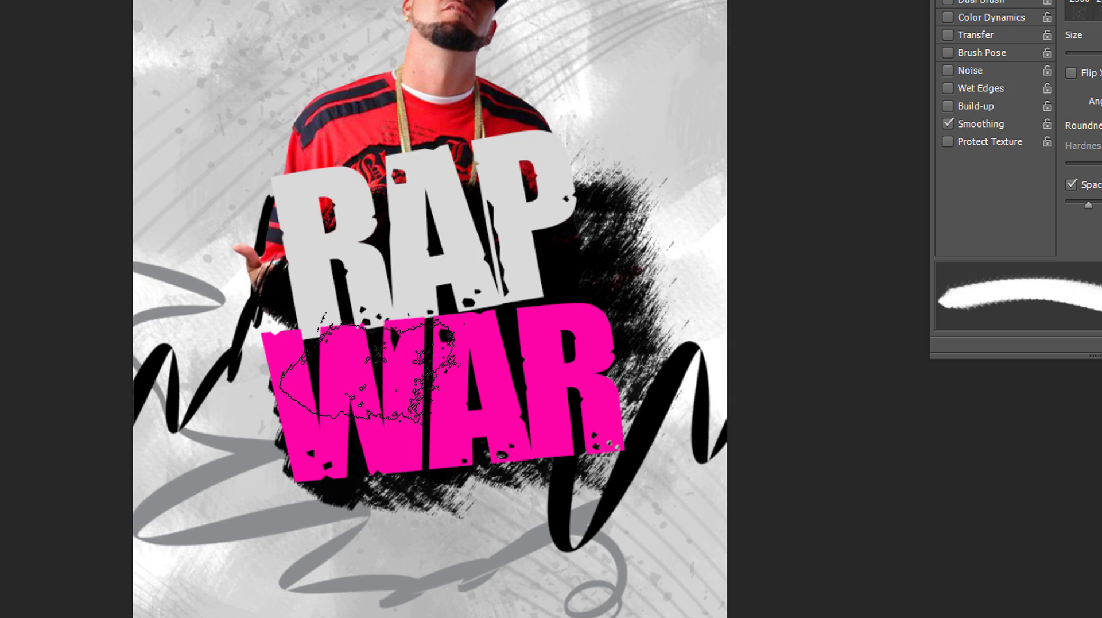
pyautogui.moveTo(365, 390)
pyautogui.mouseDown()
pyautogui.moveTo(270, 413)
pyautogui.moveTo(320, 431)
pyautogui.moveTo(264, 428)
pyautogui.mouseUp()
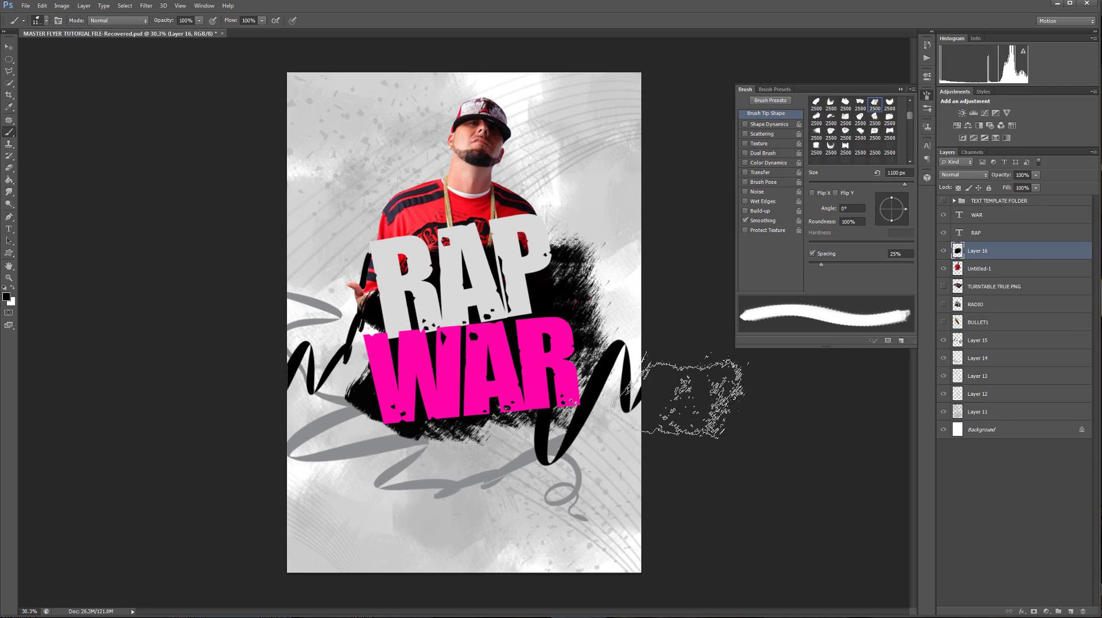
# Step: Choose a scratchy texture brush and stamp scratchy texture over the headline
pyautogui.scroll(1, 681, 396)
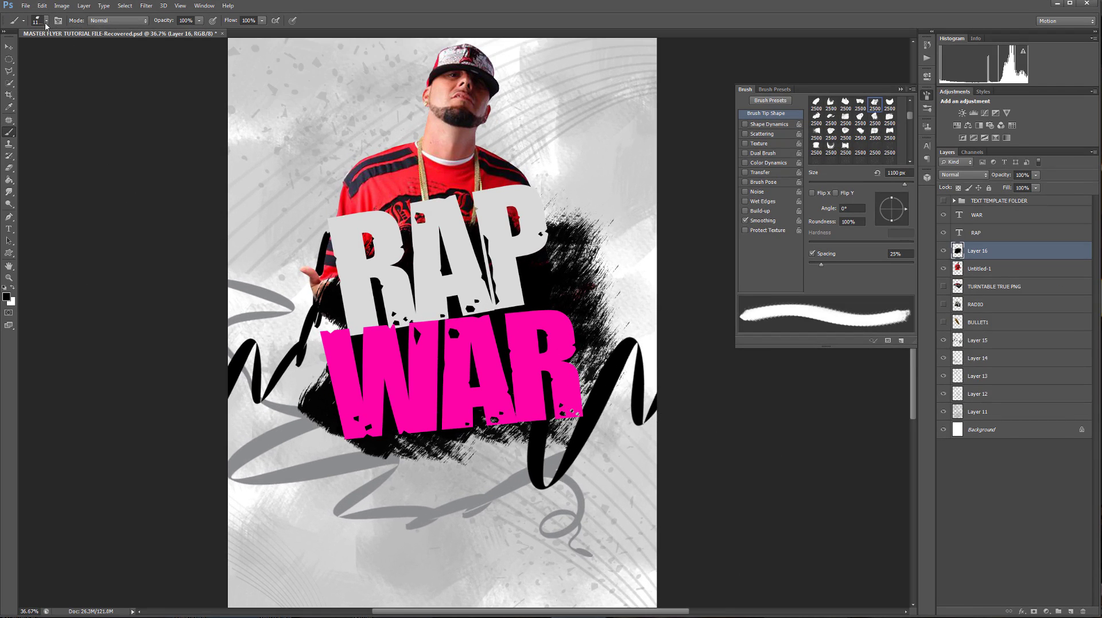
pyautogui.rightClick(173, 260)
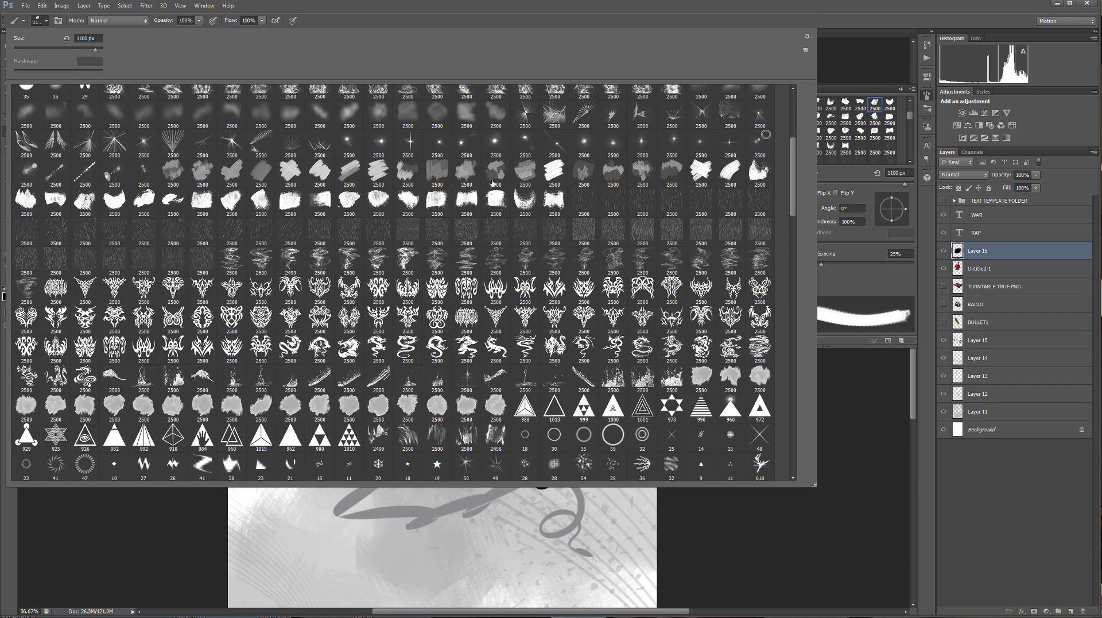
pyautogui.doubleClick(554, 201)
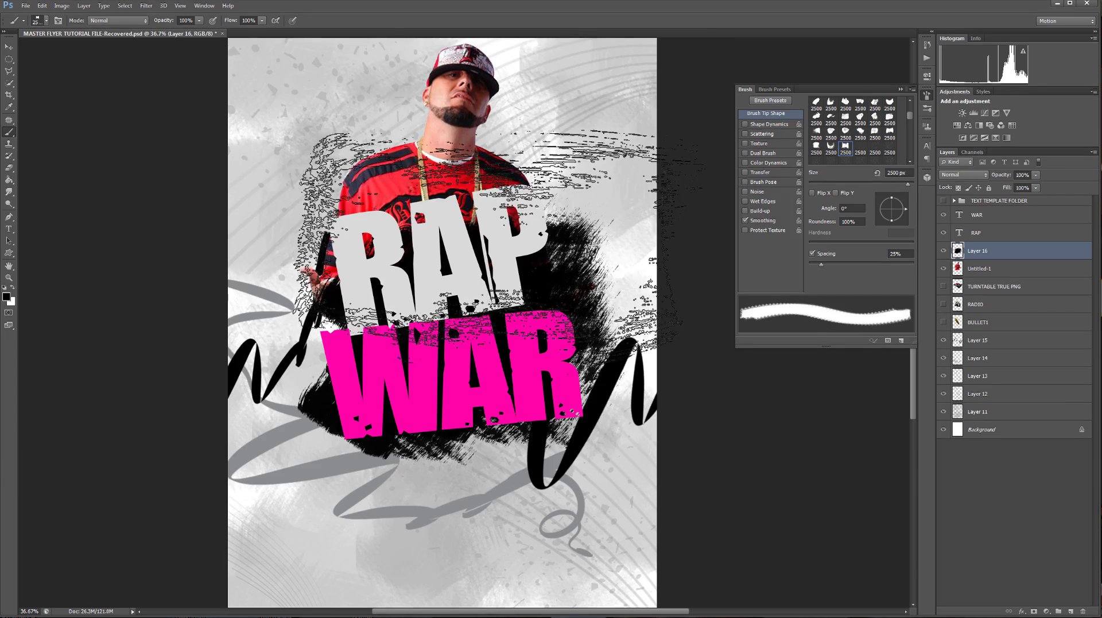
pyautogui.click(441, 264)
pyautogui.click(442, 270)
pyautogui.click(448, 270)
# Step: Resize the brush to 800 px, tilt its tip to -22°, and stamp black grunge over WAR
pyautogui.press('[')
pyautogui.press('[')
pyautogui.press('[')
pyautogui.press('[')
pyautogui.press('[')
pyautogui.press('[')
pyautogui.press('[')
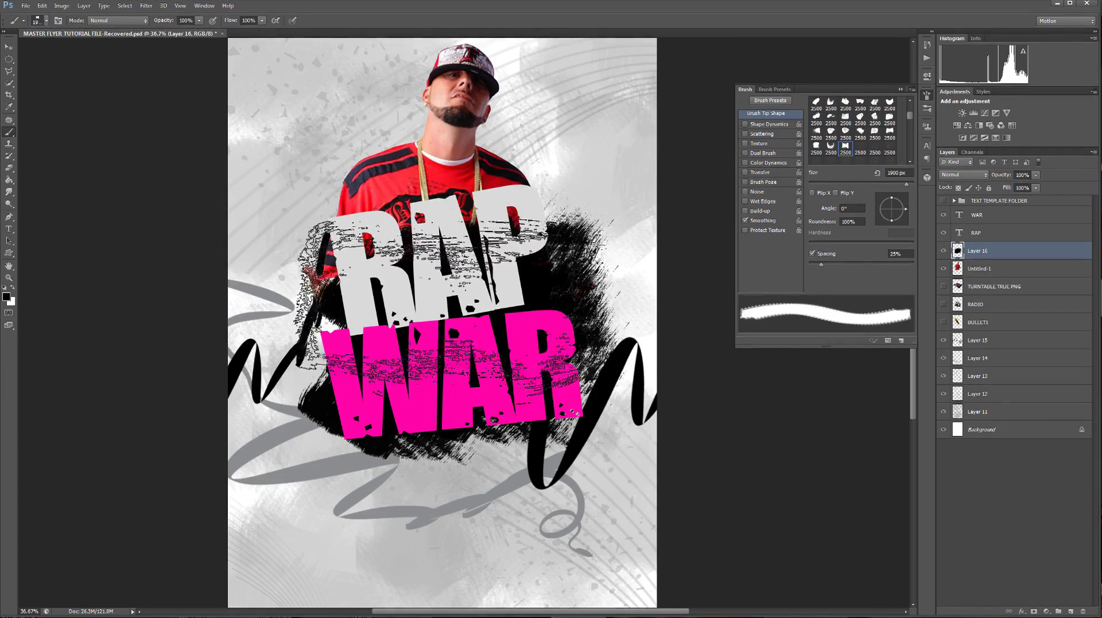
pyautogui.press('[')
pyautogui.press('[')
pyautogui.press('[')
pyautogui.press('[')
pyautogui.press('[')
pyautogui.press('[')
pyautogui.press('[')
pyautogui.press('[')
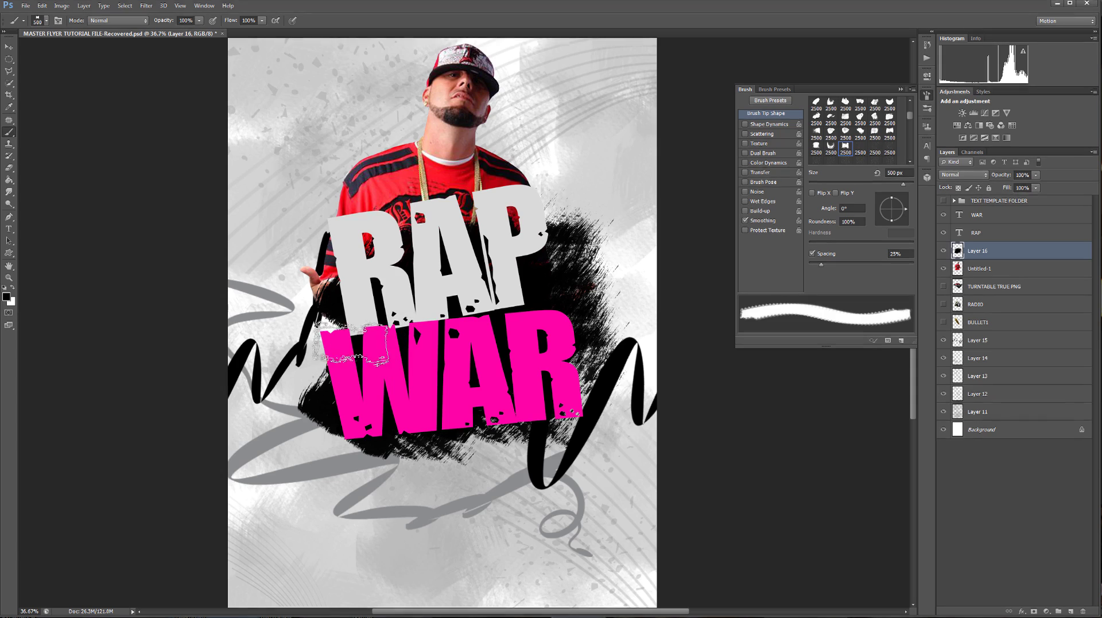
pyautogui.press('[')
pyautogui.press(']')
pyautogui.press(']')
pyautogui.press(']')
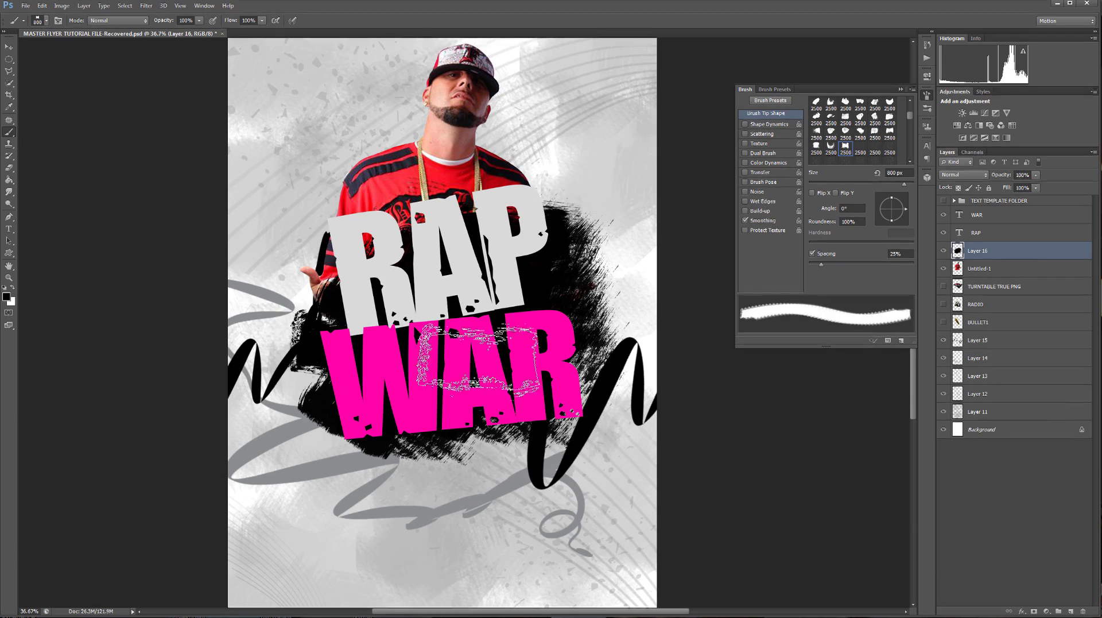
pyautogui.moveTo(905, 212); pyautogui.dragTo(905, 216)
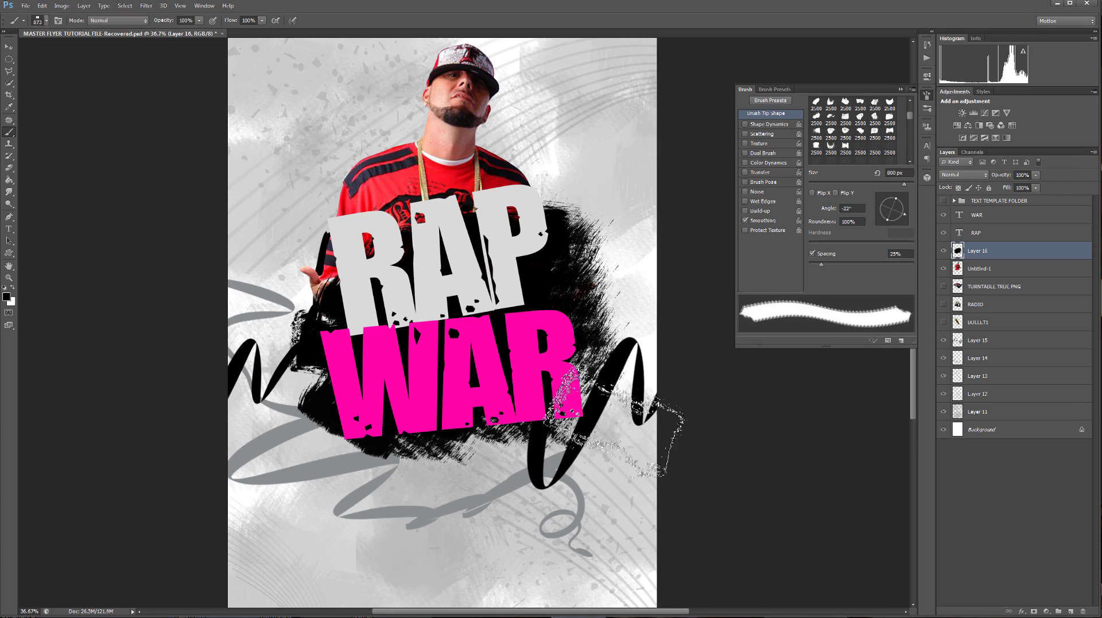
pyautogui.click(554, 409)
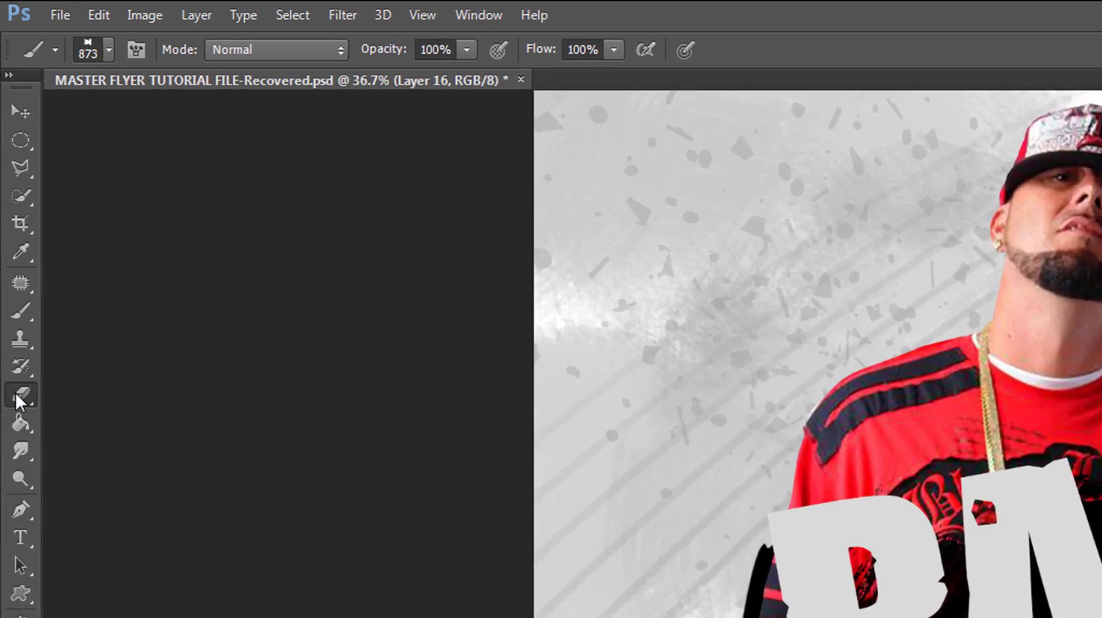
# Step: With the Eraser and a scatter tip, rasterize the WAR text and chip specks from its letters
pyautogui.click(12, 191)
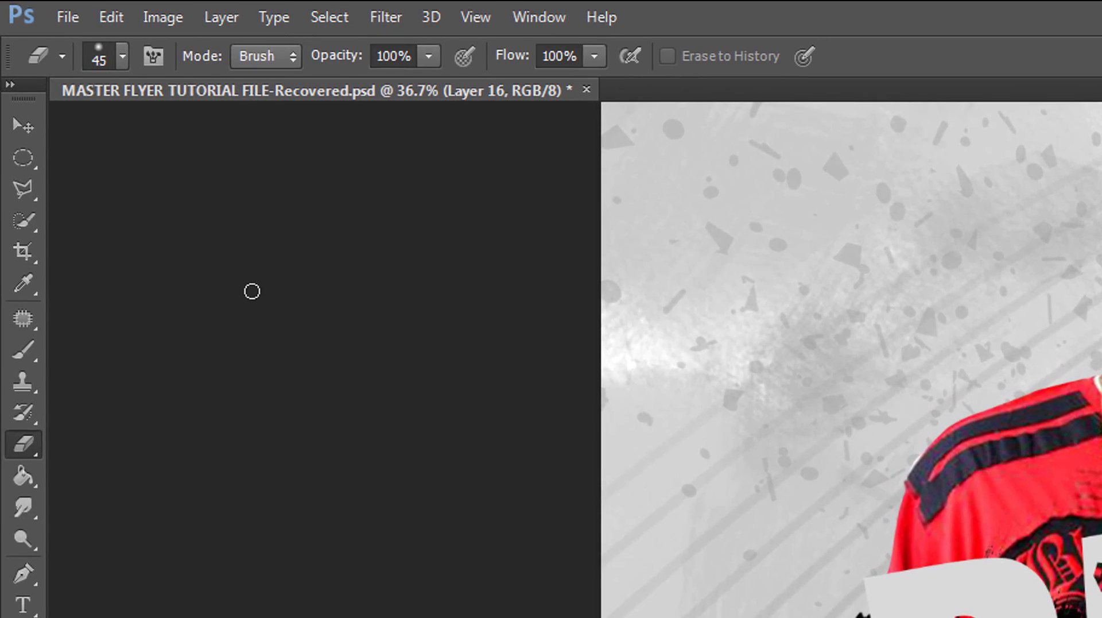
pyautogui.click(124, 62)
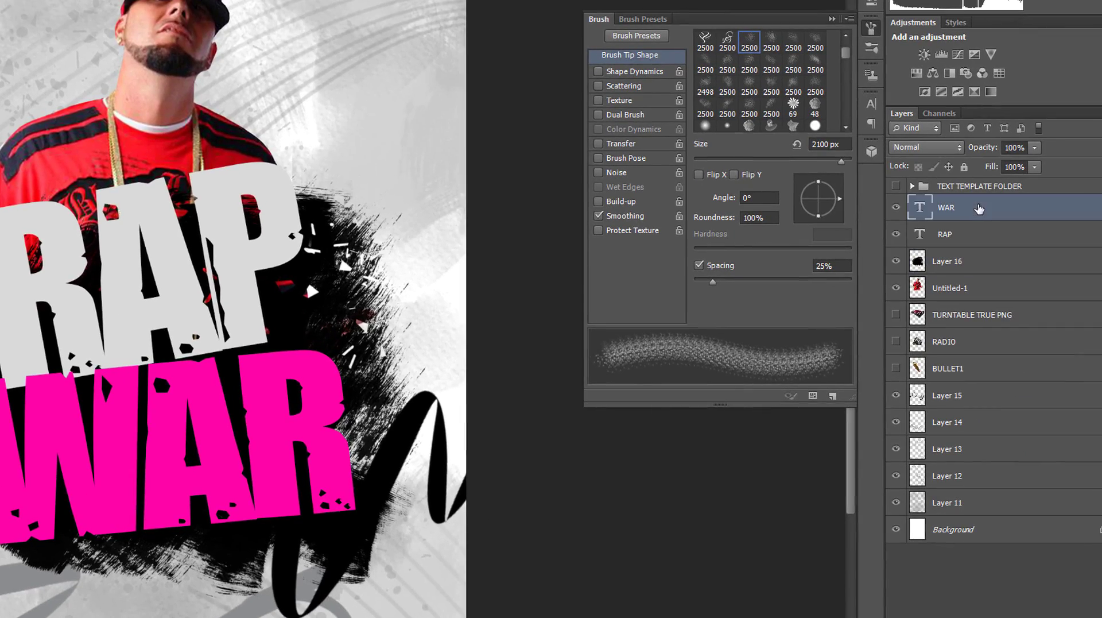
pyautogui.rightClick(983, 209)
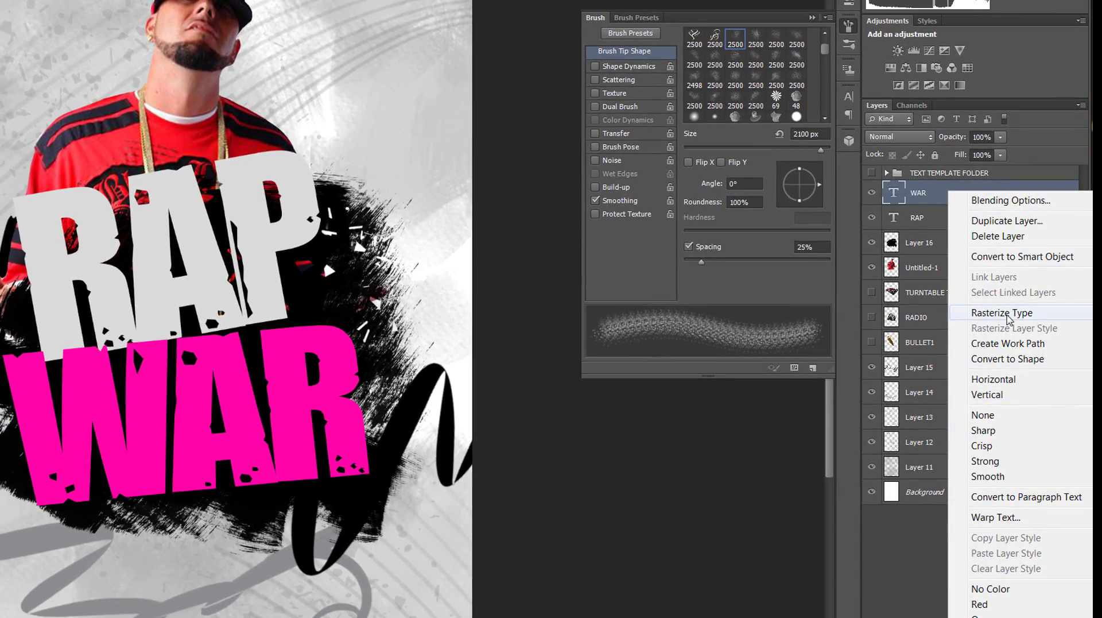
pyautogui.click(1002, 312)
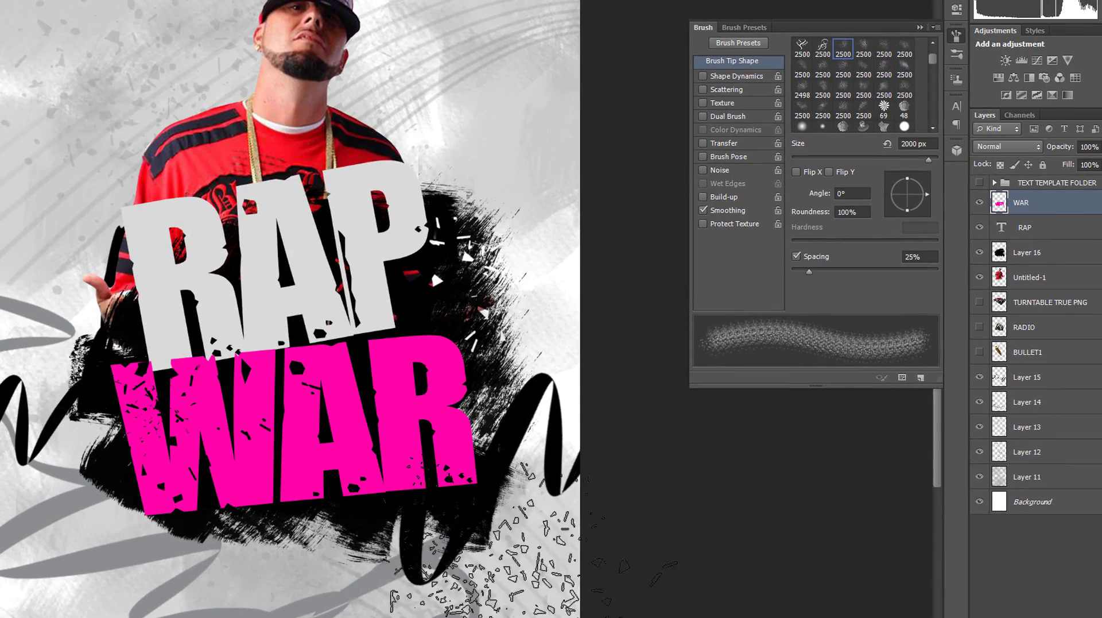
pyautogui.click(367, 425)
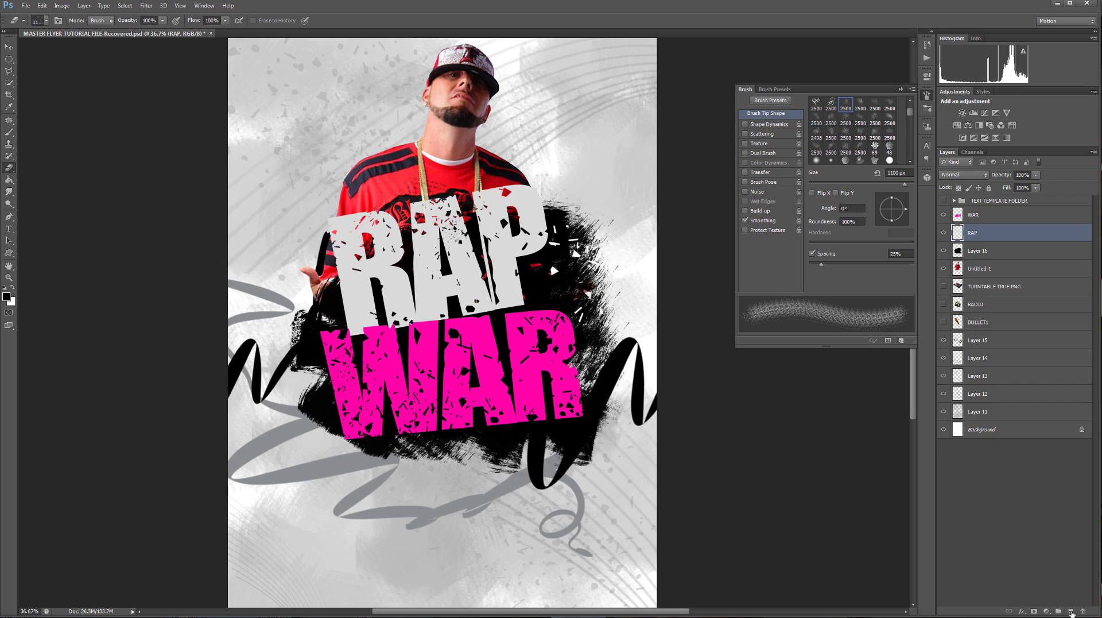
# Step: Apply a Bevel & Emboss layer style to the RAP text layer
pyautogui.click(1071, 612)
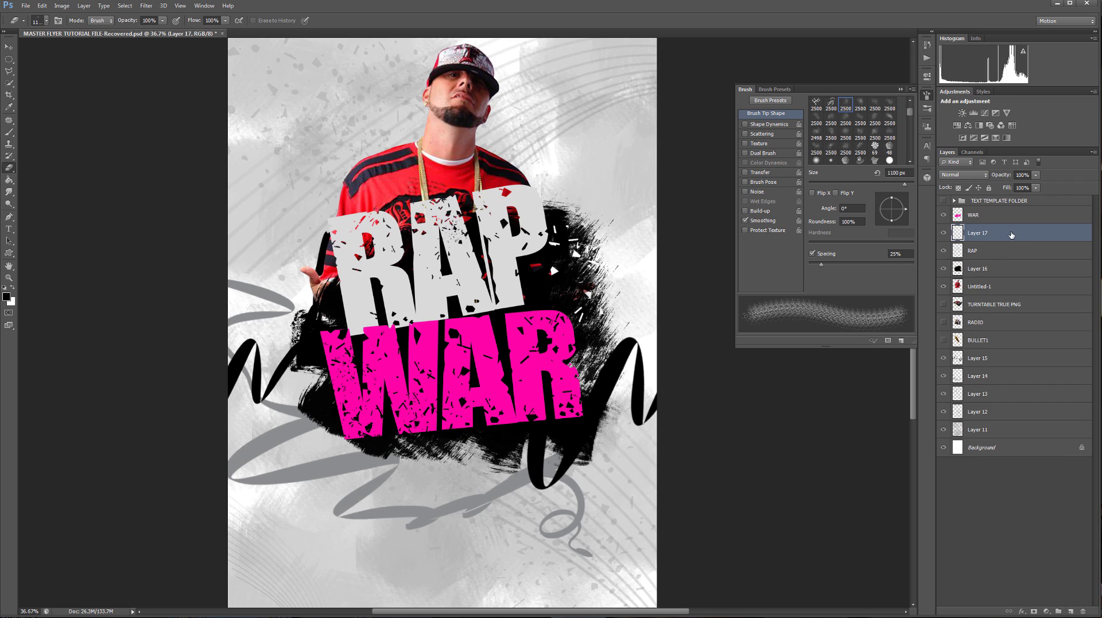
pyautogui.hotkey('ctrl', 'z')
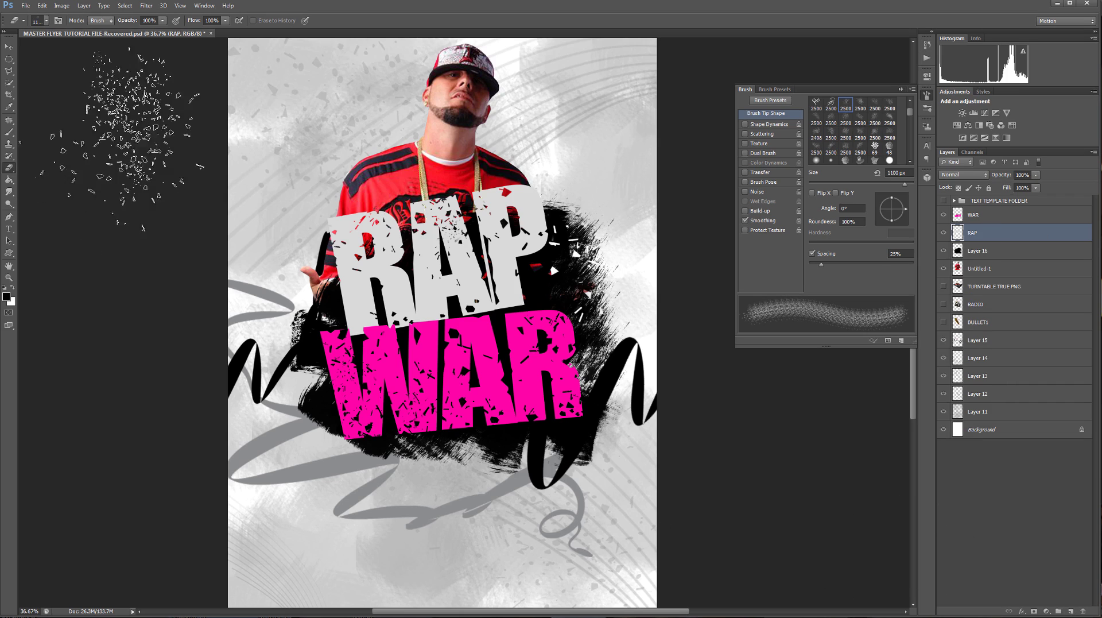
pyautogui.click(81, 8)
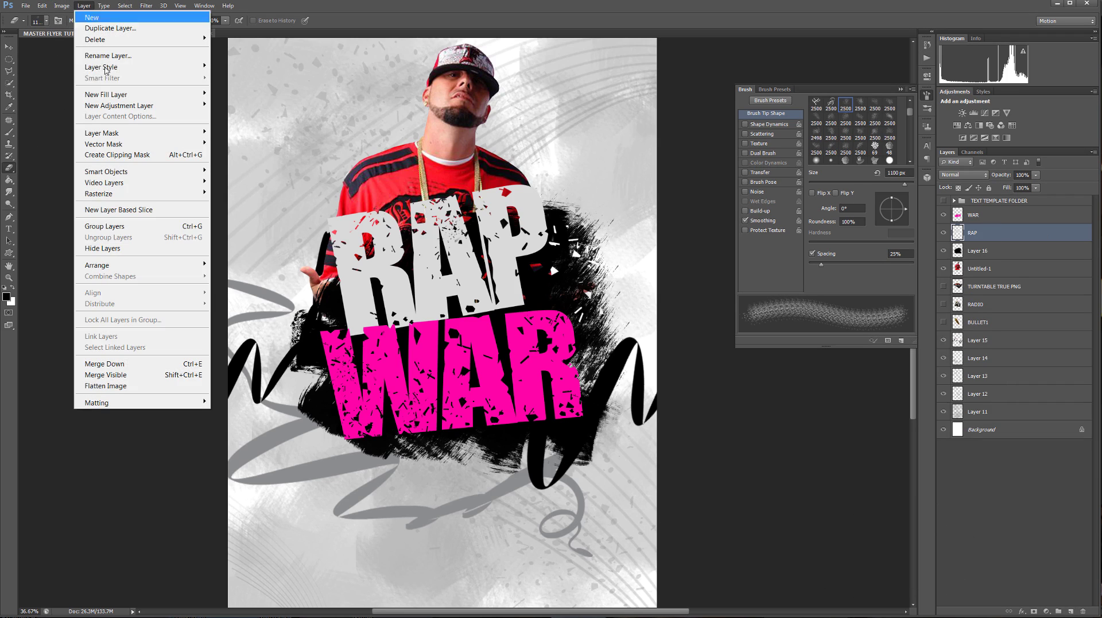
pyautogui.moveTo(115, 67)
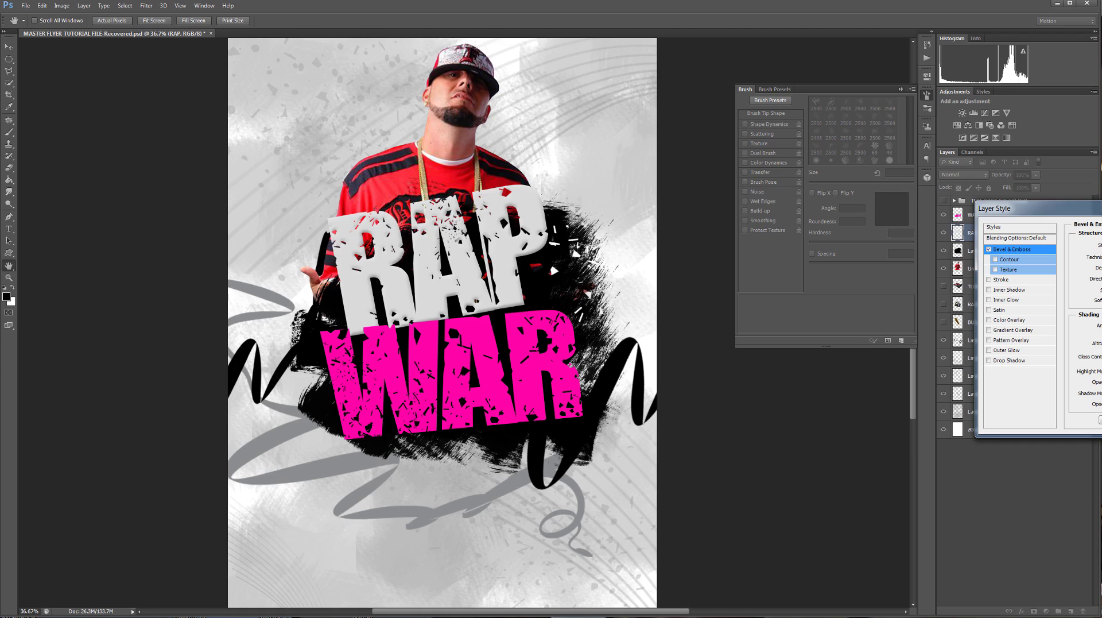
pyautogui.press('Return')
# Step: Copy RAP's Bevel & Emboss layer style and paste it onto the WAR layer
pyautogui.rightClick(1009, 242)
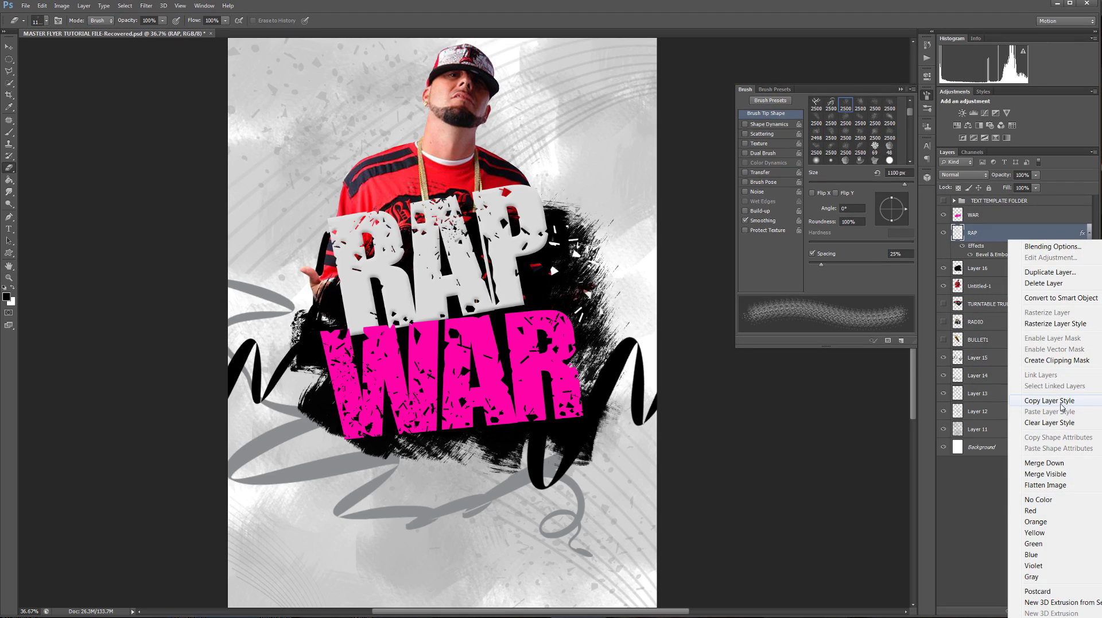
pyautogui.click(1061, 402)
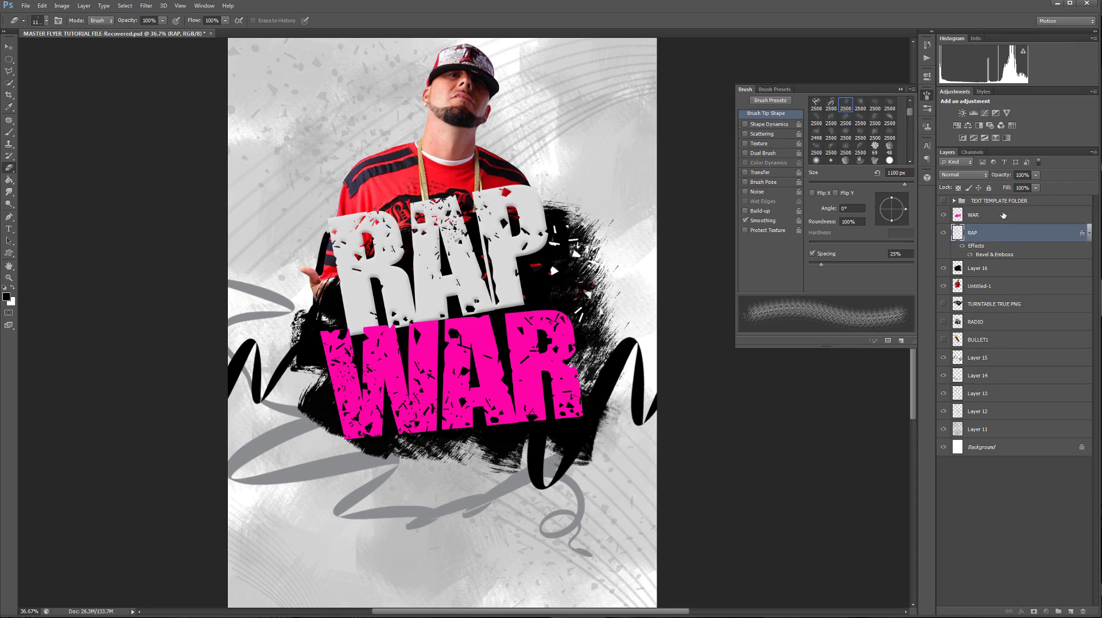
pyautogui.rightClick(1003, 214)
pyautogui.click(1049, 385)
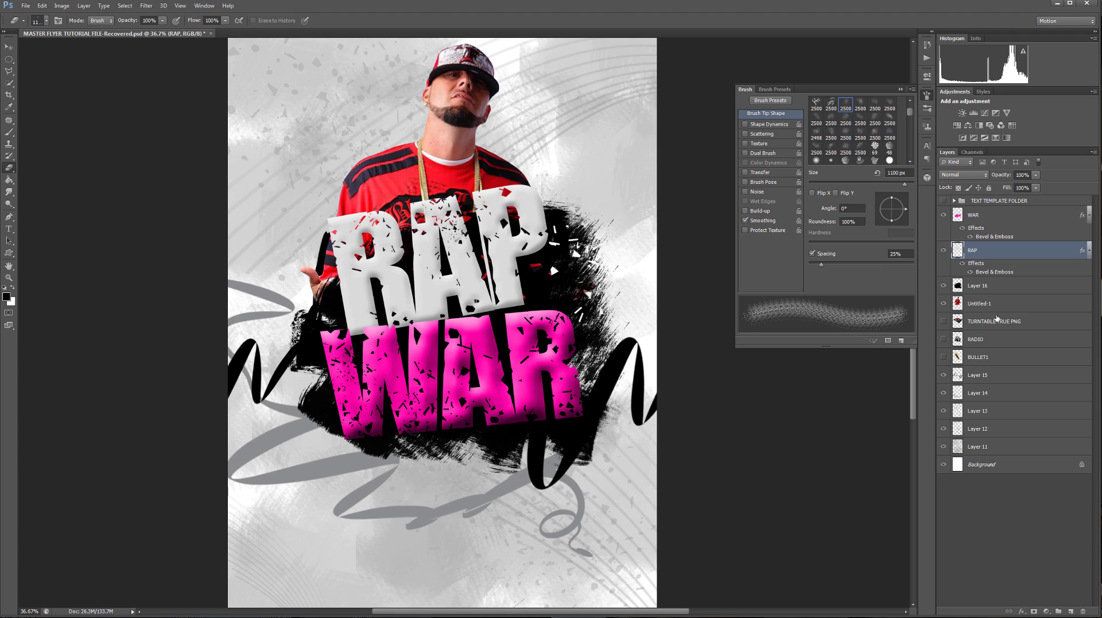
# Step: Show the TURNTABLE TRUE PNG layer and move it to the top of the layer stack
pyautogui.click(943, 322)
pyautogui.doubleClick(997, 320)
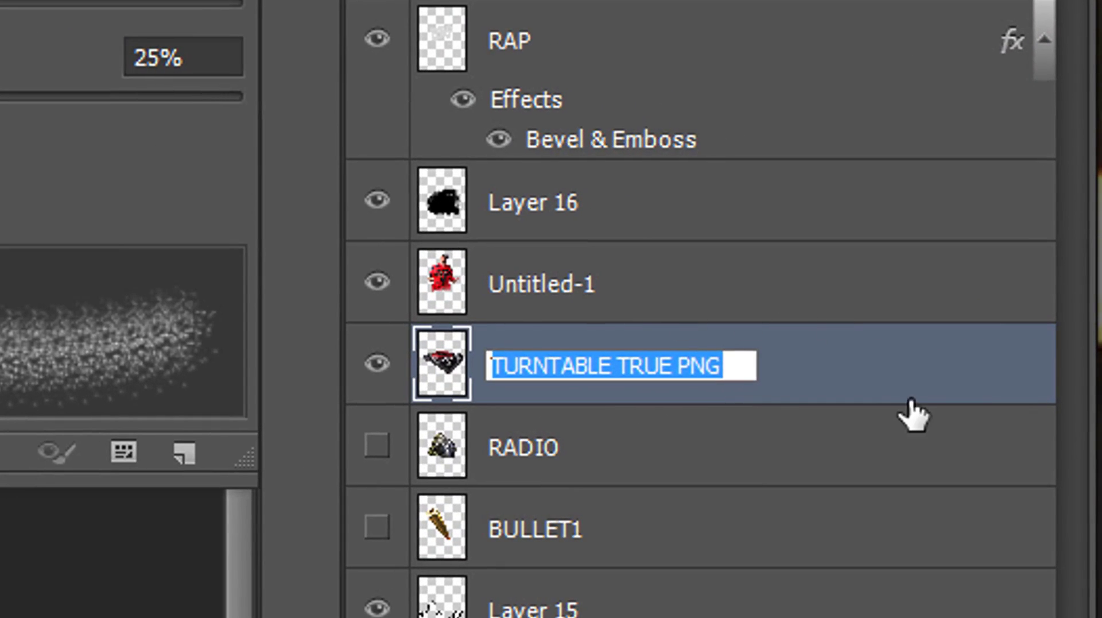
pyautogui.press('Return')
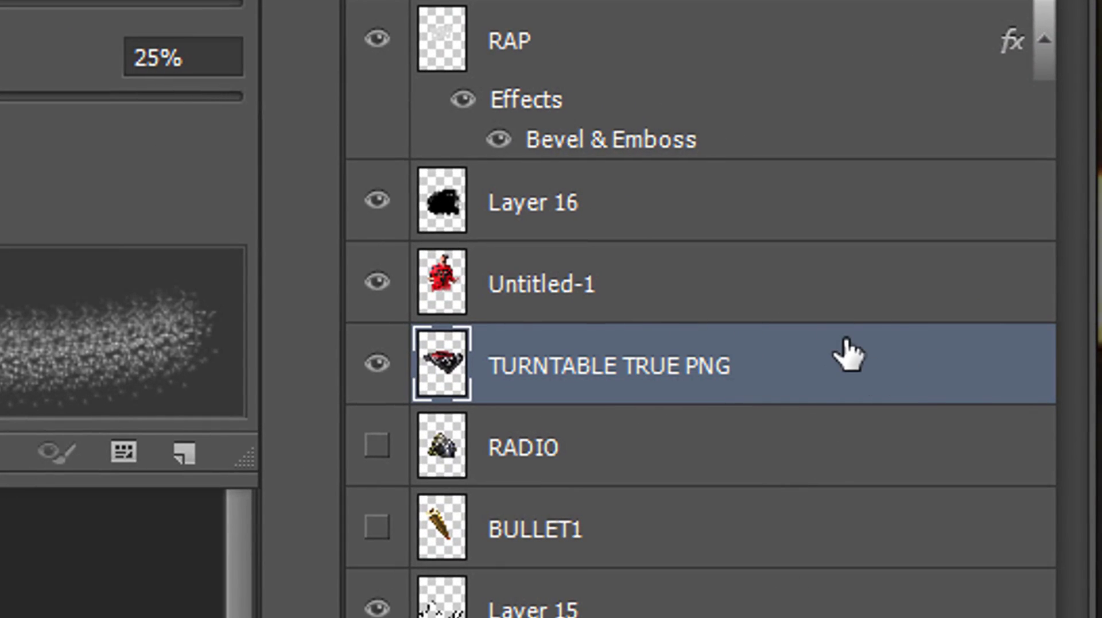
pyautogui.moveTo(849, 352); pyautogui.dragTo(820, 228)
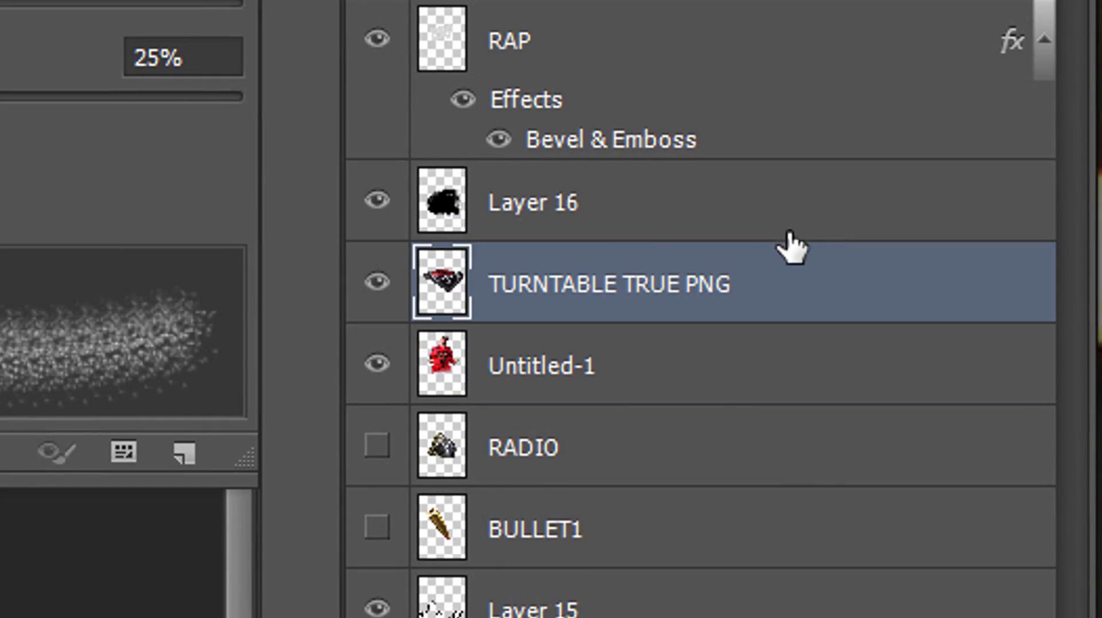
pyautogui.moveTo(755, 243); pyautogui.dragTo(723, 0)
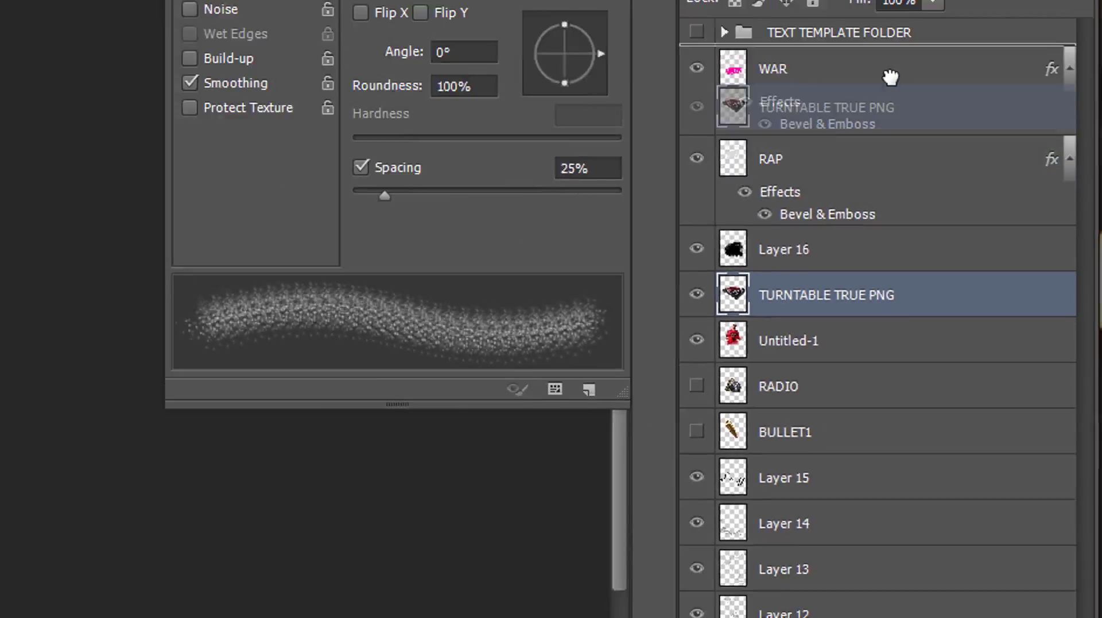
pyautogui.moveTo(890, 78); pyautogui.dragTo(884, 47)
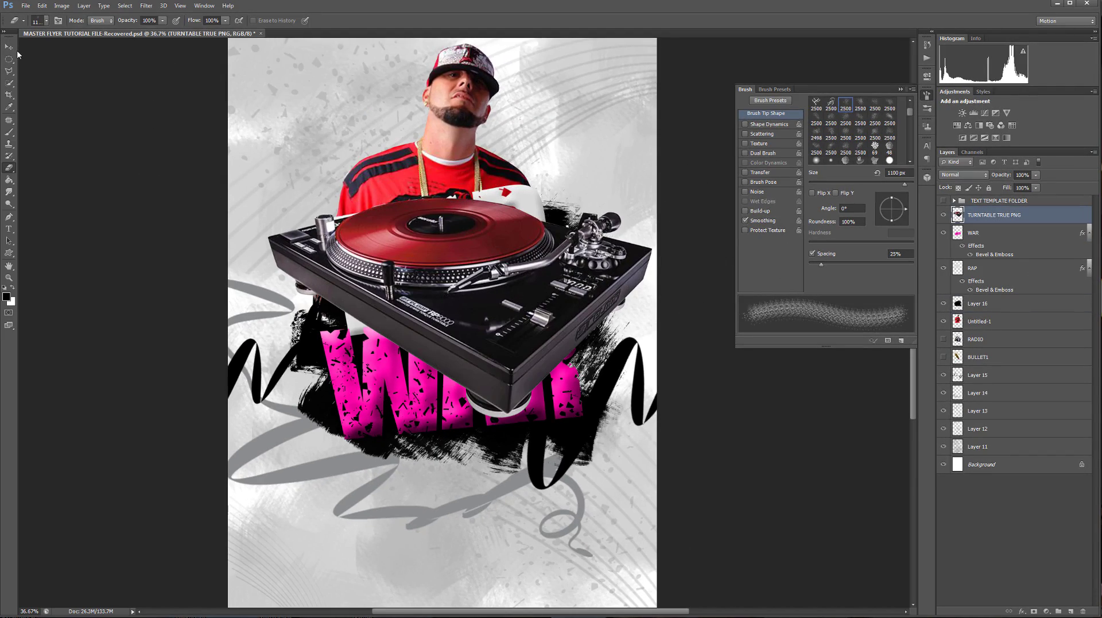
# Step: Scale the turntable down to about 65% and place it just beneath the WAR text
pyautogui.click(8, 47)
pyautogui.click(657, 192)
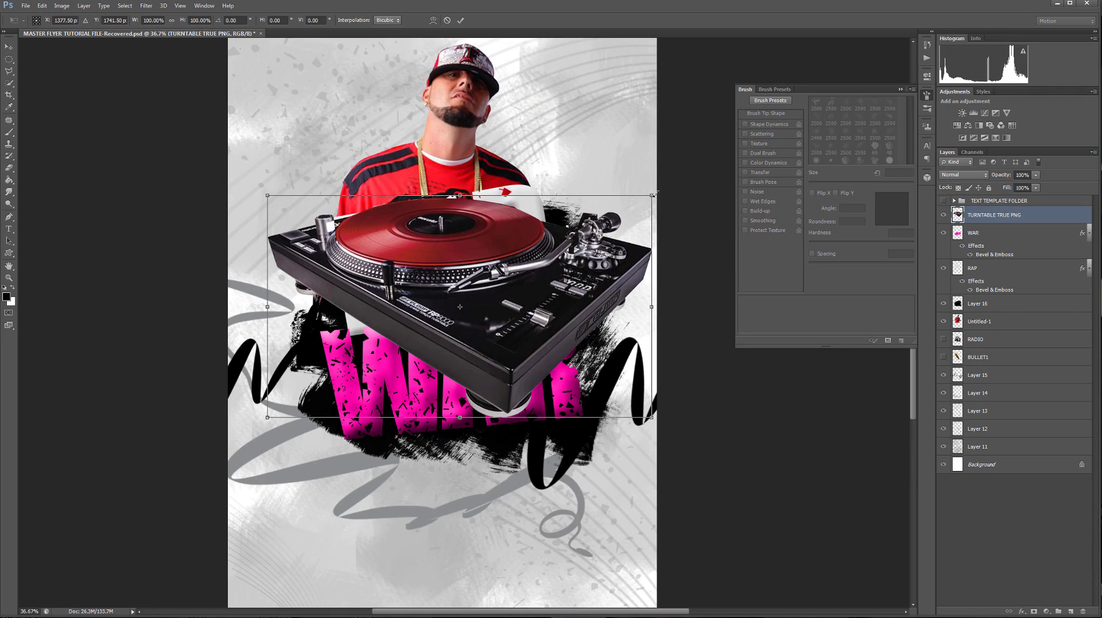
pyautogui.moveTo(654, 194); pyautogui.dragTo(568, 303)
pyautogui.moveTo(489, 330); pyautogui.dragTo(555, 477)
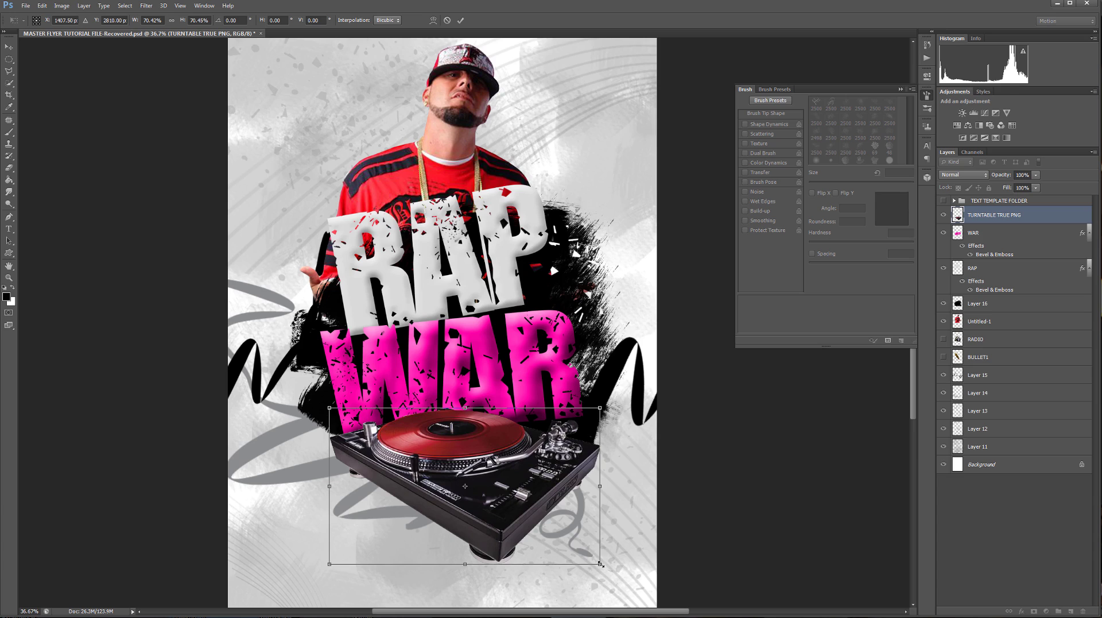
pyautogui.moveTo(600, 564); pyautogui.dragTo(581, 552)
pyautogui.moveTo(500, 457); pyautogui.dragTo(518, 460)
pyautogui.press('Return')
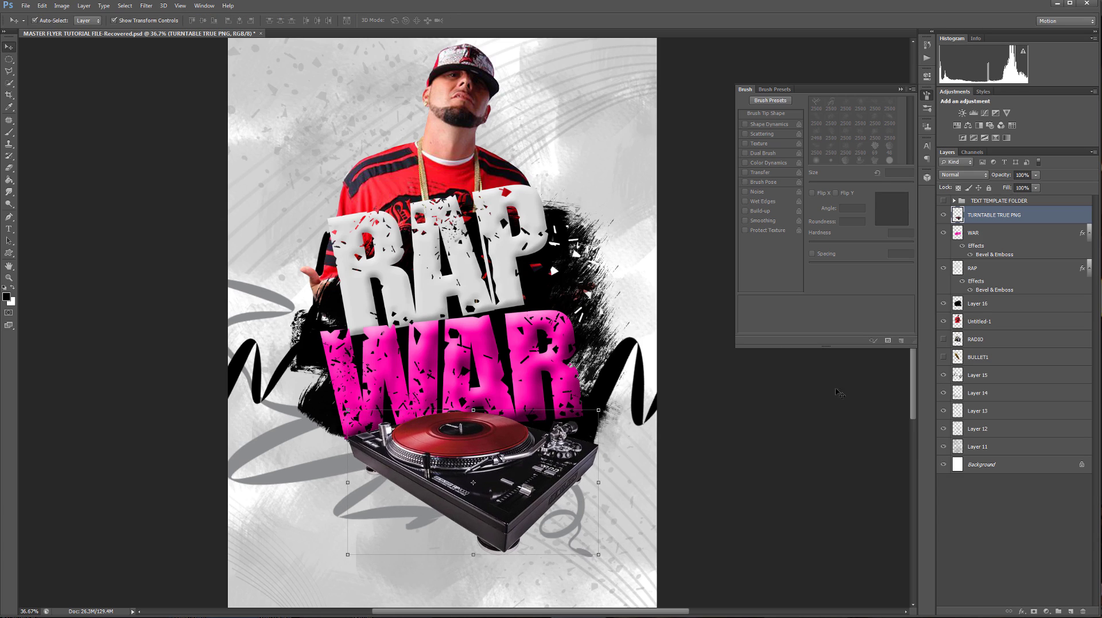
# Step: Show BULLET1 at the top, rotate it about 61°, shrink to a third, and place between RAP and WAR
pyautogui.click(943, 357)
pyautogui.moveTo(987, 357); pyautogui.dragTo(1011, 211)
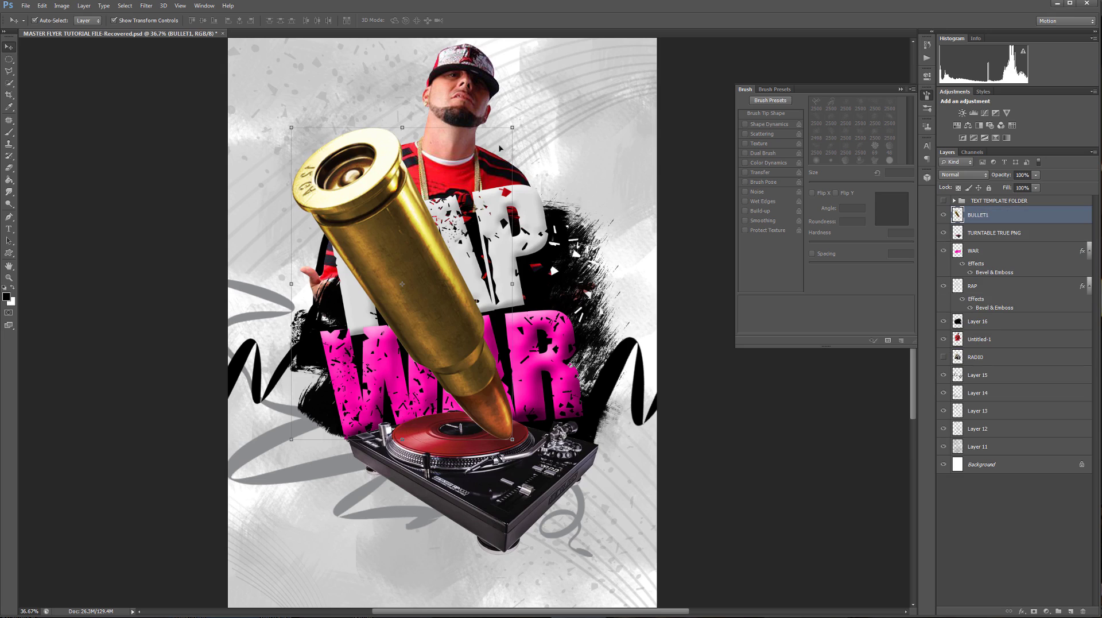
pyautogui.moveTo(515, 119); pyautogui.dragTo(666, 323)
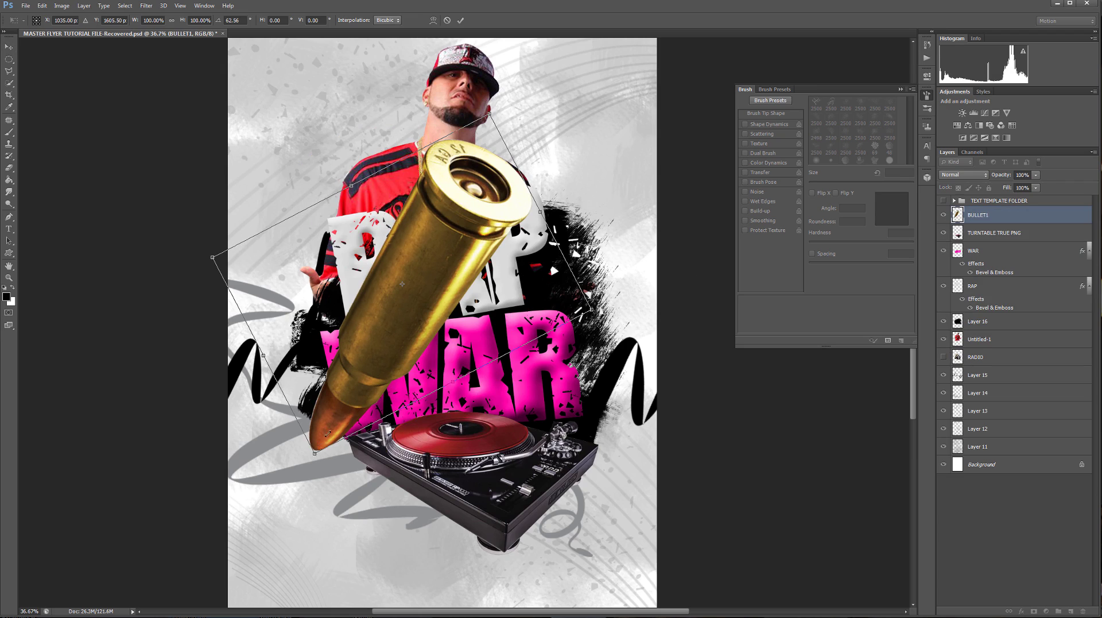
pyautogui.moveTo(328, 433); pyautogui.dragTo(463, 249)
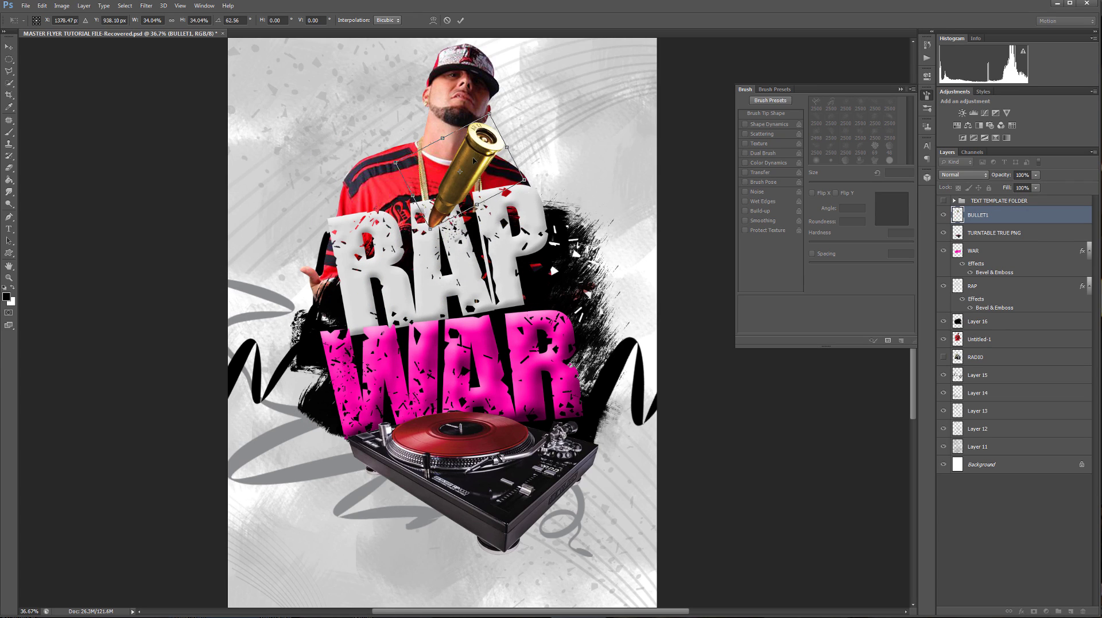
pyautogui.moveTo(474, 160); pyautogui.dragTo(534, 320)
pyautogui.moveTo(509, 284); pyautogui.dragTo(518, 281)
pyautogui.press('Return')
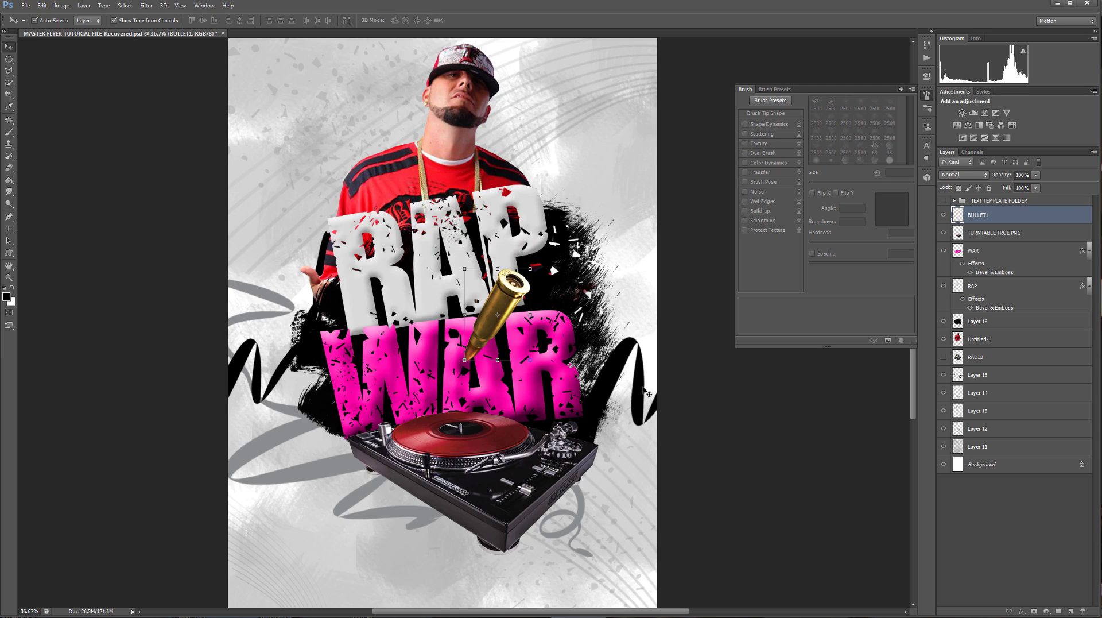
# Step: Duplicate the bullet, shrink the copy to about 56% and tilt it -83° onto the turntable record
pyautogui.moveTo(1051, 213); pyautogui.dragTo(1070, 611)
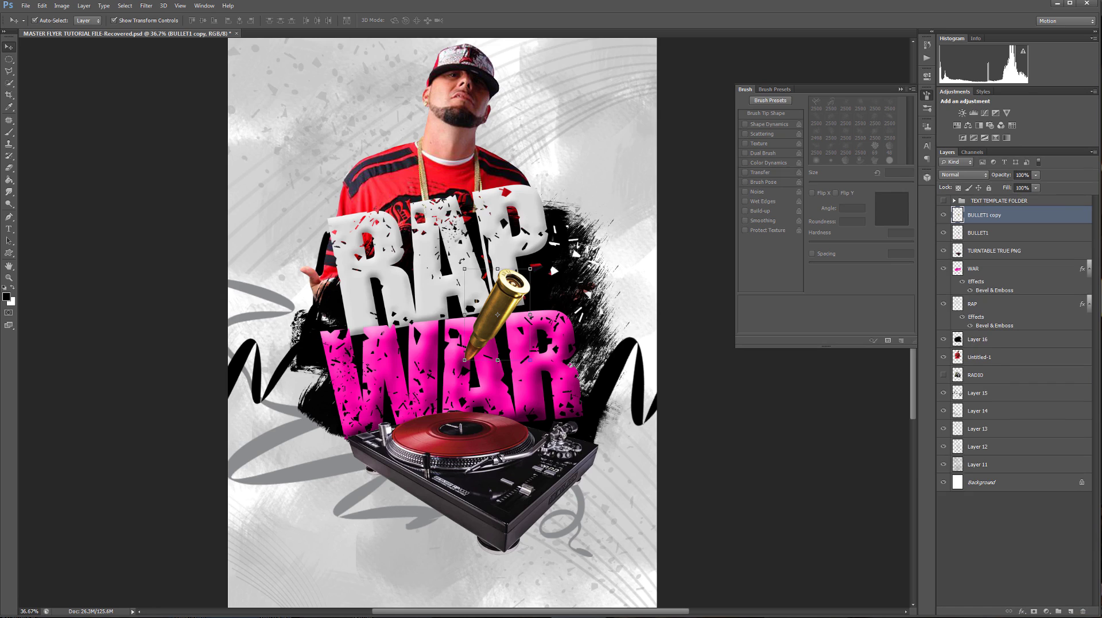
pyautogui.moveTo(461, 261); pyautogui.dragTo(380, 392)
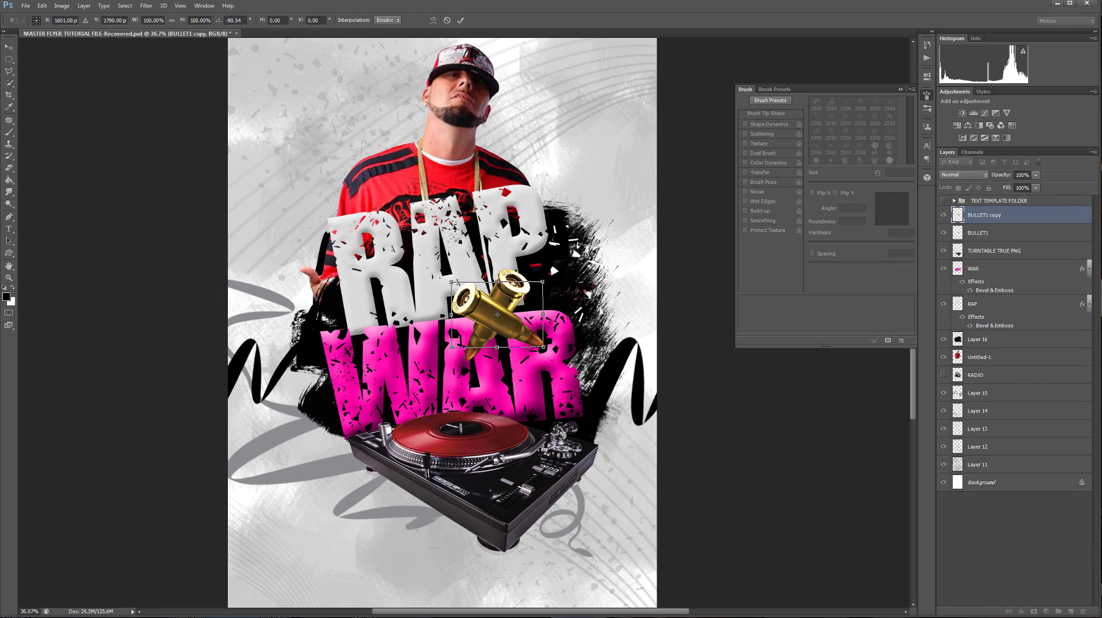
pyautogui.moveTo(543, 281); pyautogui.dragTo(429, 426)
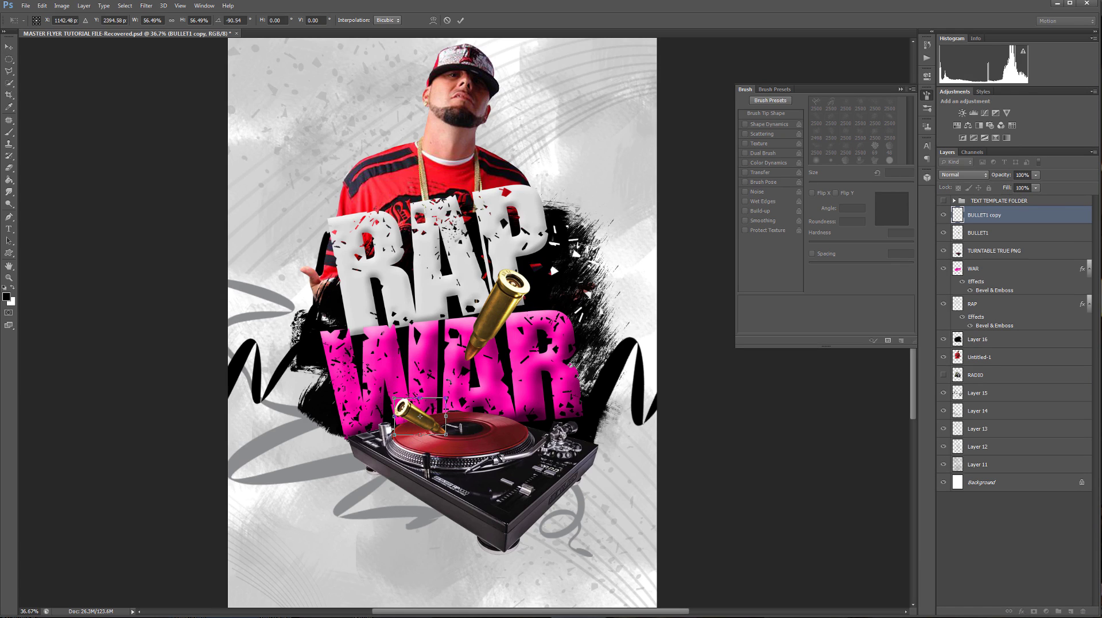
pyautogui.moveTo(452, 389); pyautogui.dragTo(459, 389)
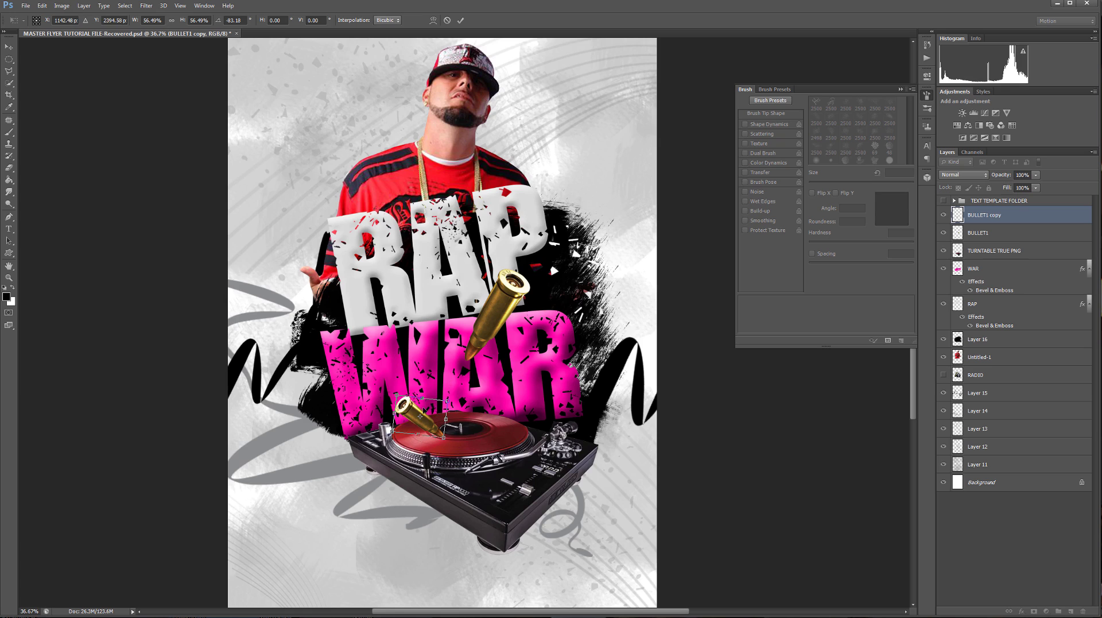
pyautogui.press('Return')
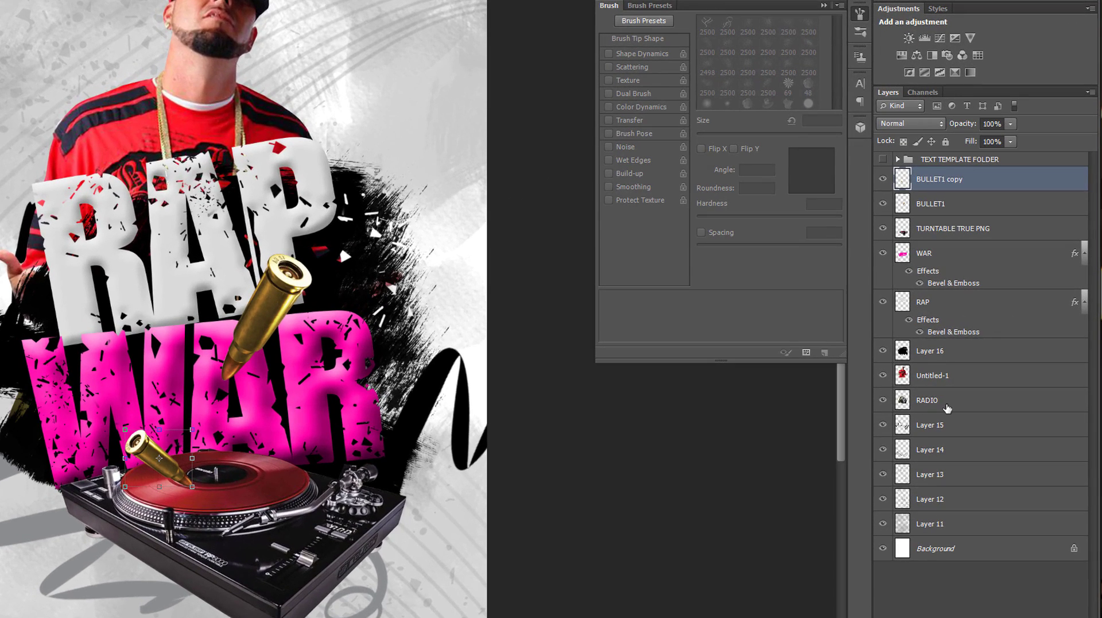
# Step: Move the RADIO layer between Layer 16 and Untitled-1, then shrink the boombox up behind RAP
pyautogui.click(953, 405)
pyautogui.moveTo(966, 400); pyautogui.dragTo(955, 357)
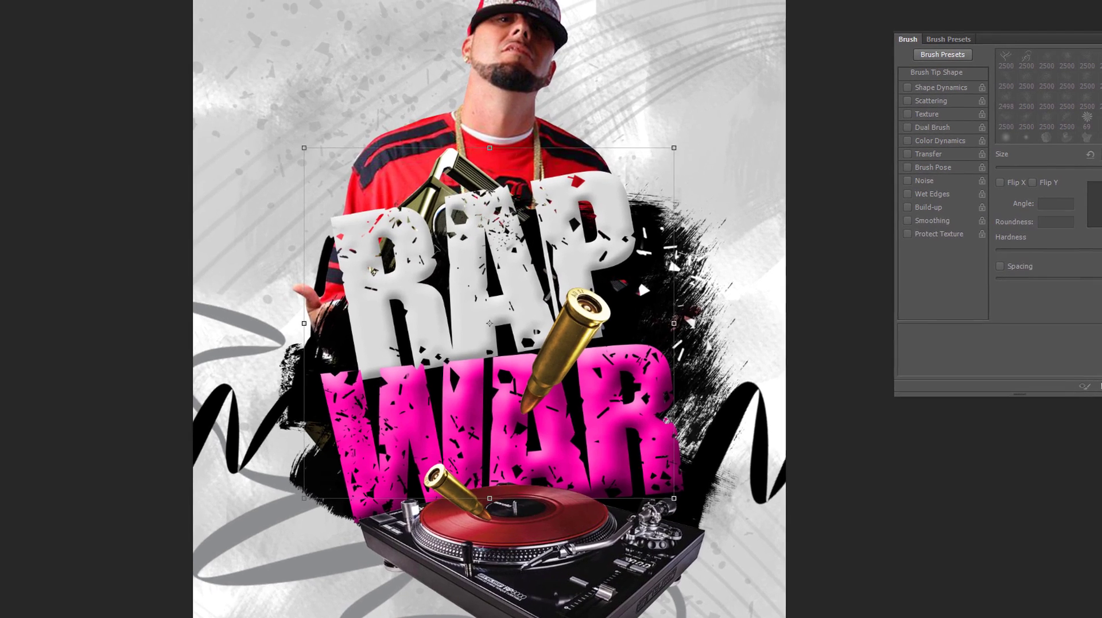
pyautogui.moveTo(436, 252); pyautogui.dragTo(404, 179)
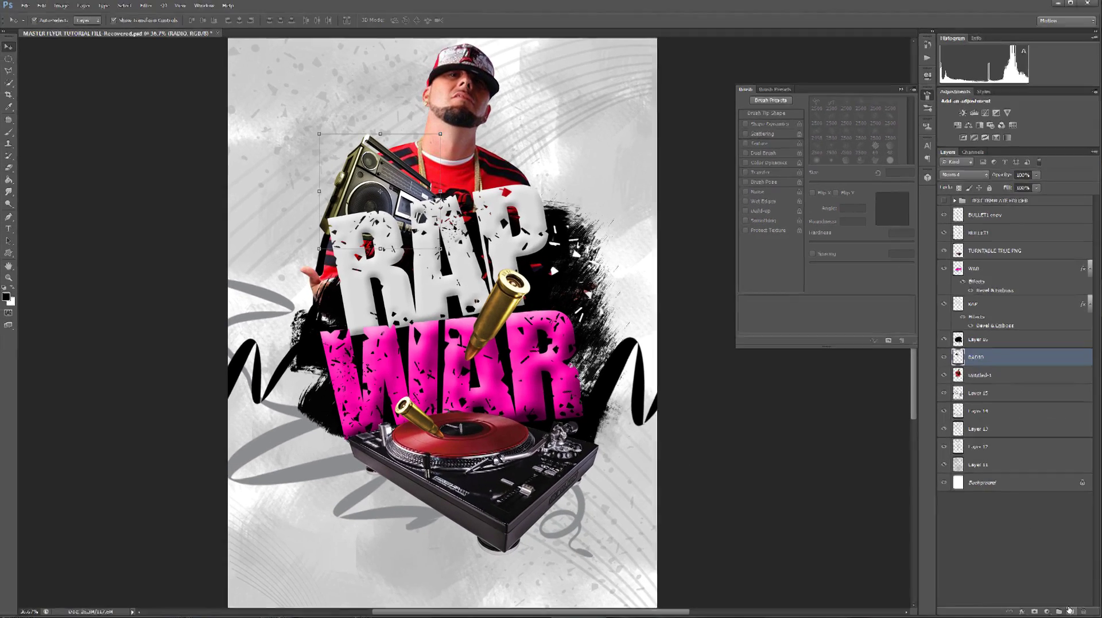
# Step: Commit the boombox transform and load the wavy line brush 1141 in magenta #ff0cac
pyautogui.press('Return')
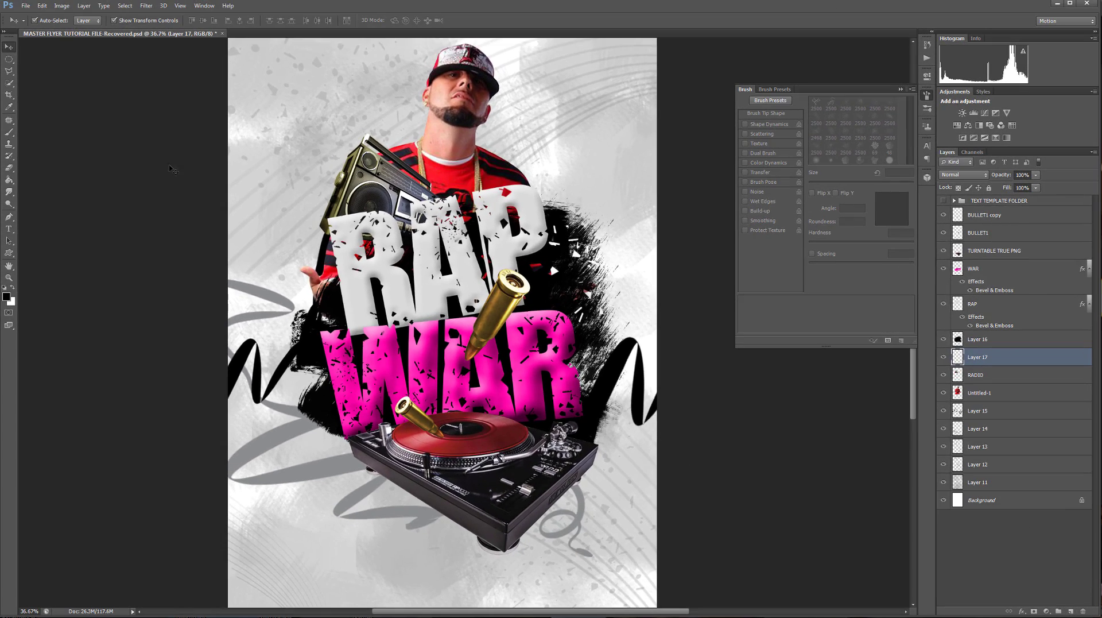
pyautogui.click(9, 132)
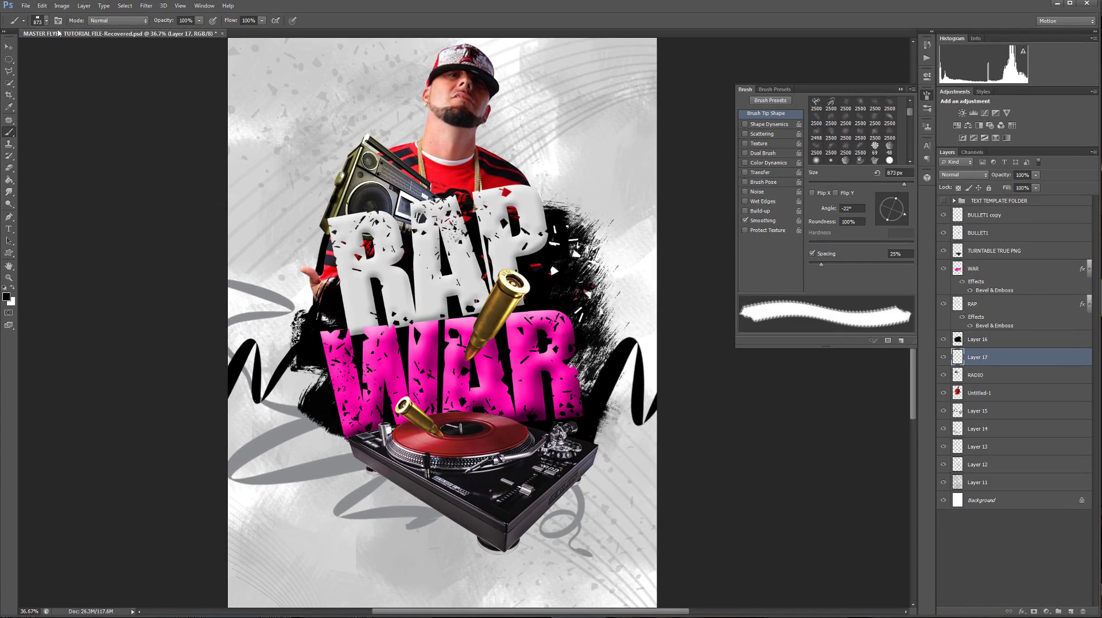
pyautogui.rightClick(200, 126)
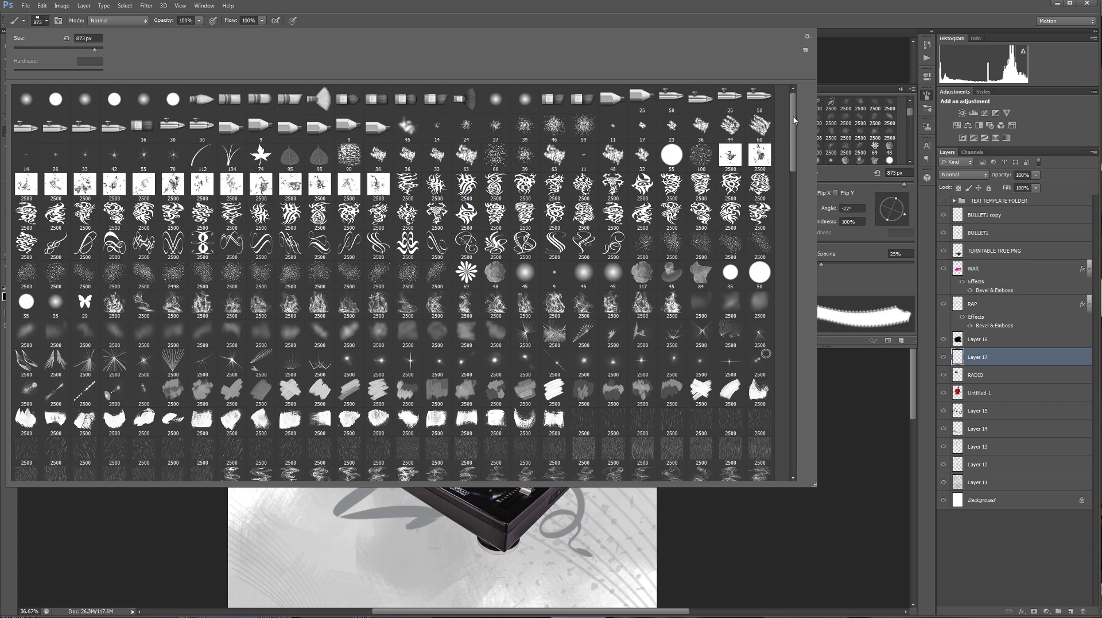
pyautogui.moveTo(795, 119); pyautogui.dragTo(792, 417)
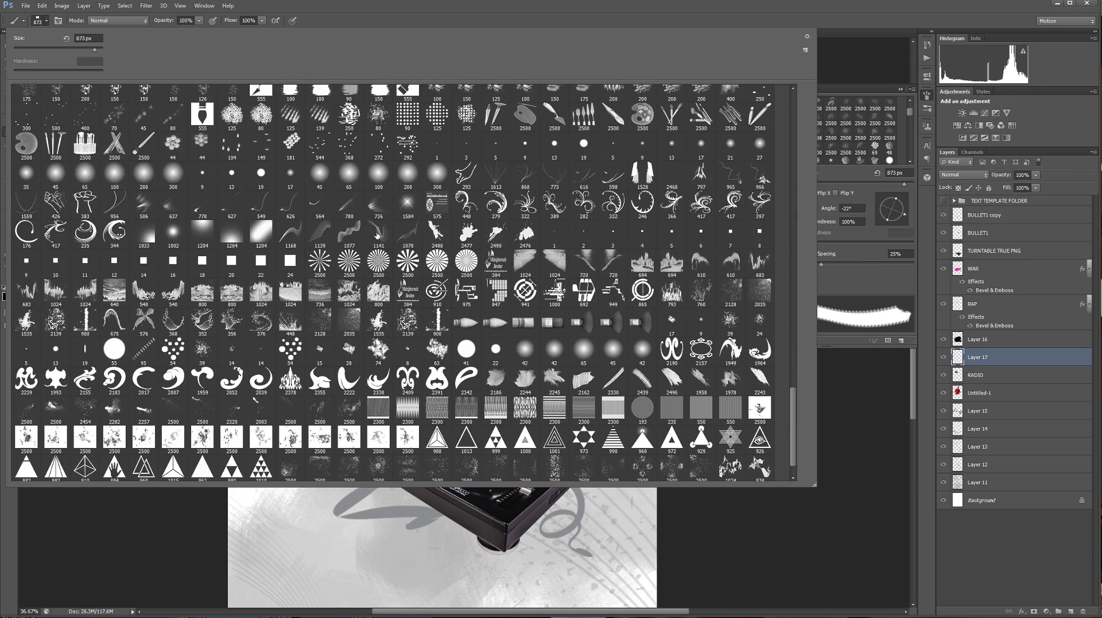
pyautogui.doubleClick(377, 234)
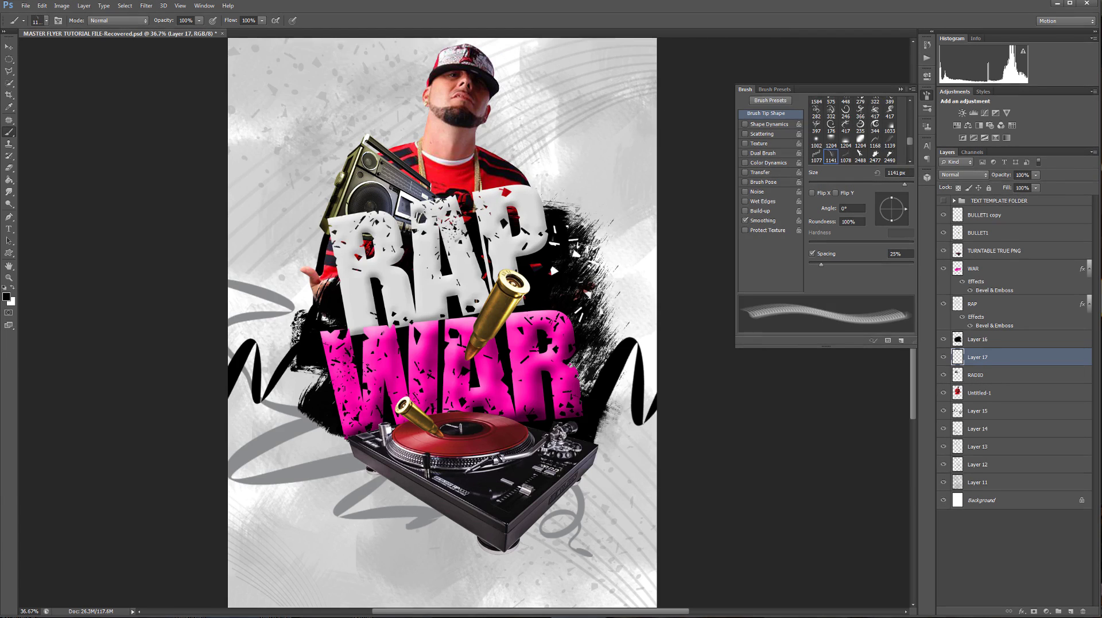
pyautogui.click(6, 296)
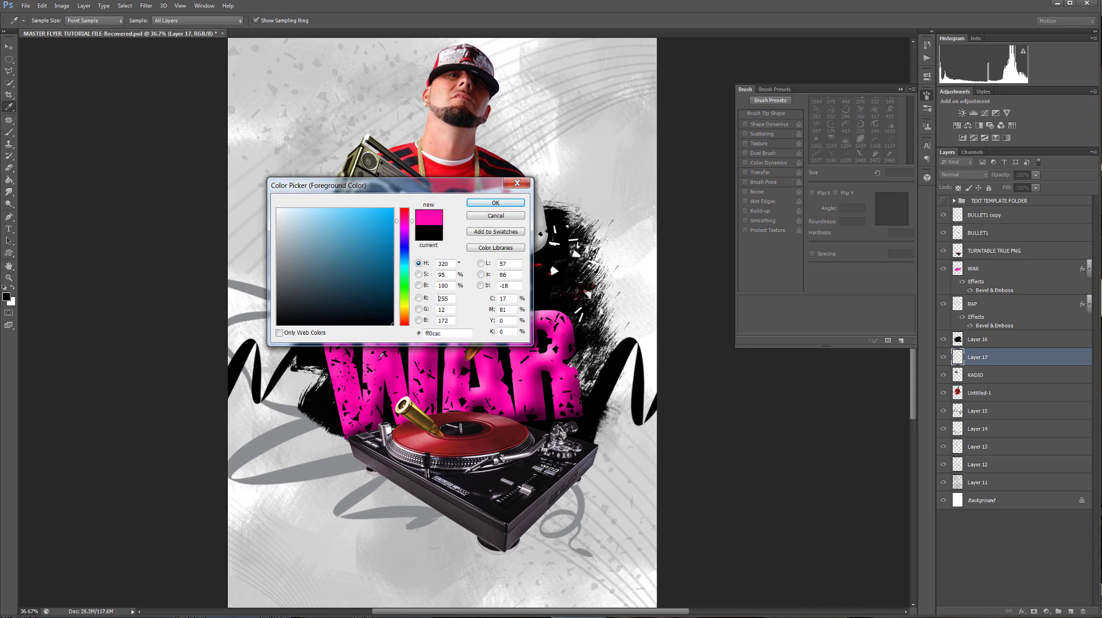
pyautogui.click(506, 205)
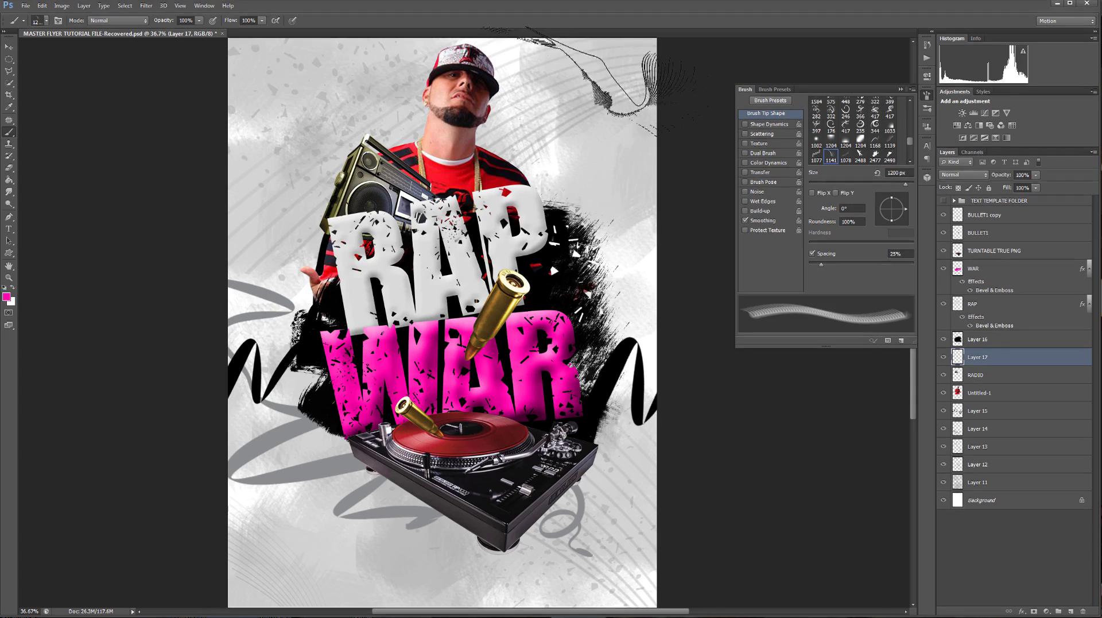
# Step: Stamp enlarged magenta swooshes at the top-right corner and along the left edge
pyautogui.press(']')
pyautogui.press(']')
pyautogui.press(']')
pyautogui.press(']')
pyautogui.press(']')
pyautogui.press(']')
pyautogui.press(']')
pyautogui.press(']')
pyautogui.press(']')
pyautogui.click(588, 80)
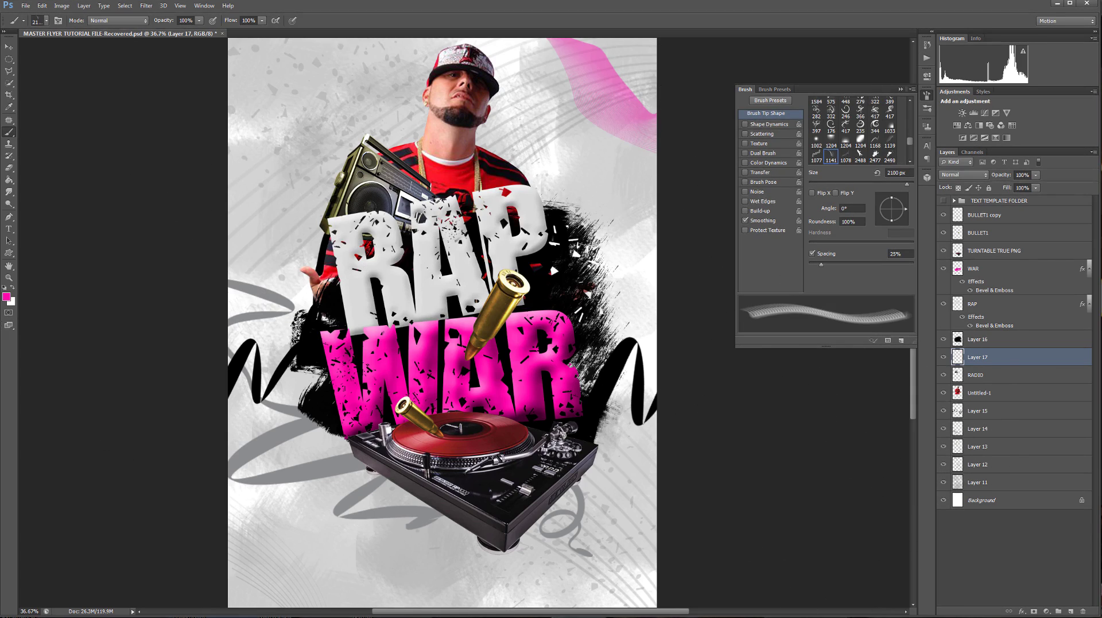
pyautogui.press(']')
pyautogui.press(']')
pyautogui.press(']')
pyautogui.press(']')
pyautogui.press(']')
pyautogui.press(']')
pyautogui.press(']')
pyautogui.press(']')
pyautogui.press(']')
pyautogui.press(']')
pyautogui.press(']')
pyautogui.press(']')
pyautogui.press(']')
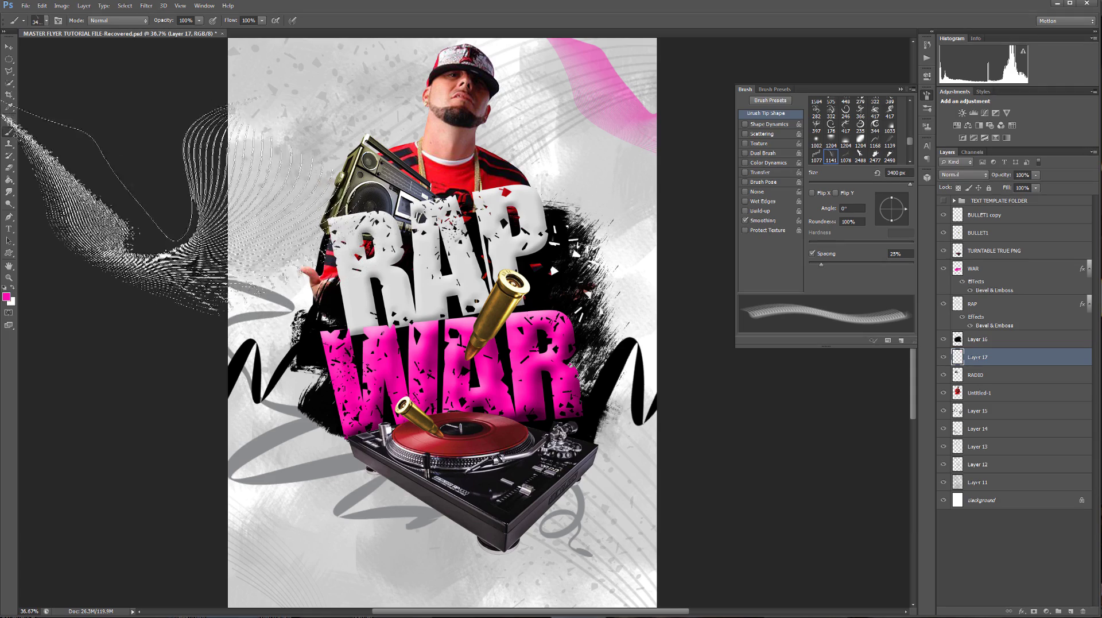
pyautogui.click(58, 190)
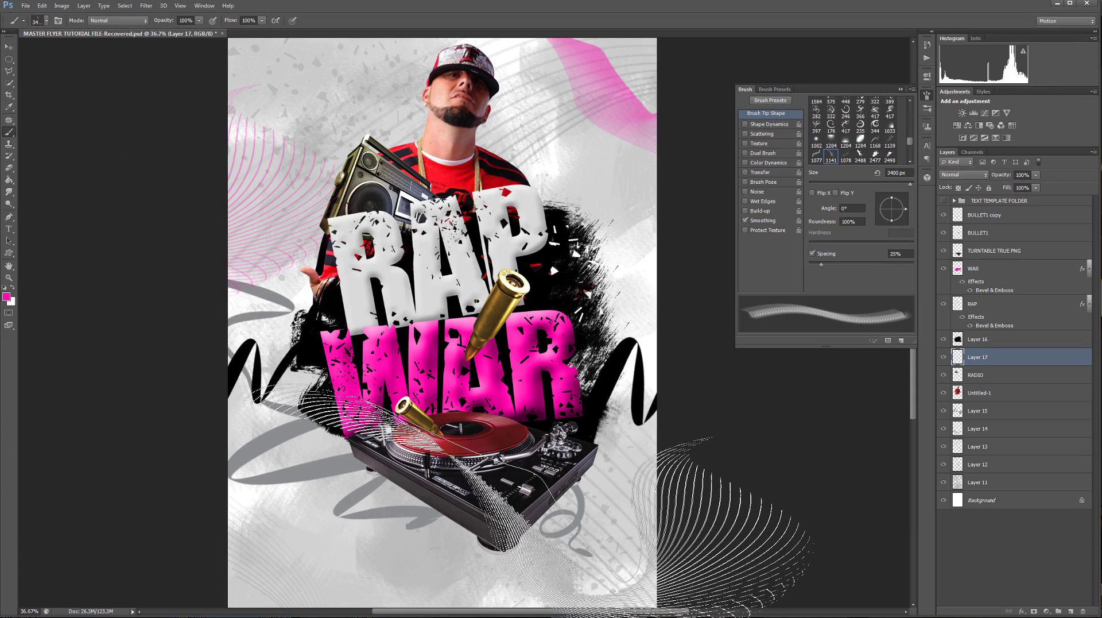
# Step: Select the halftone dot brush 1204 from the brush tips
pyautogui.click(48, 22)
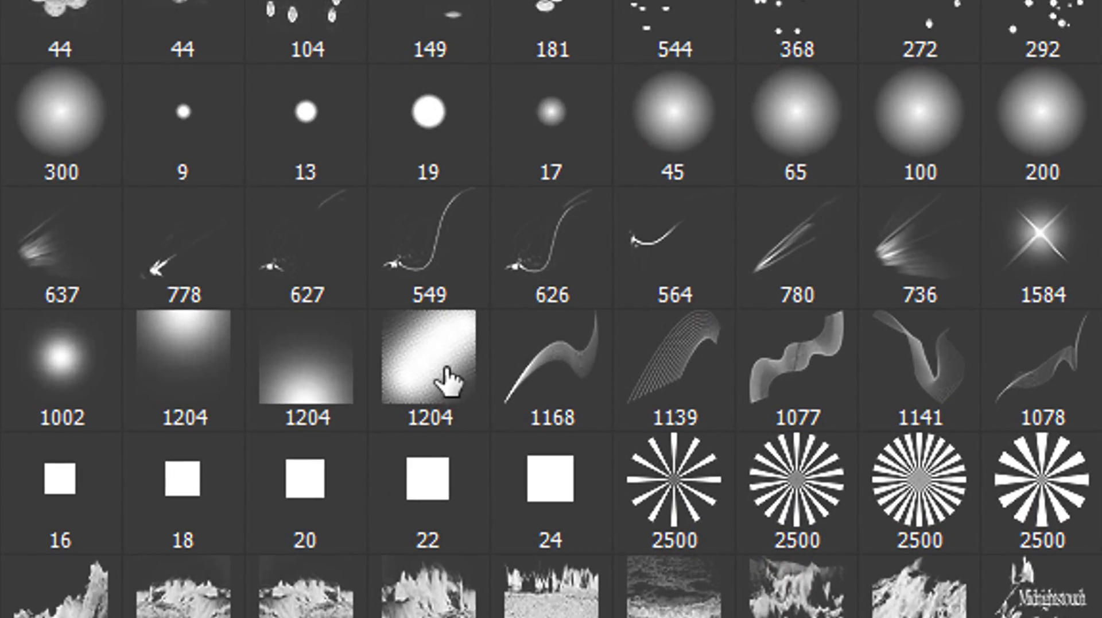
pyautogui.click(322, 376)
pyautogui.press('Return')
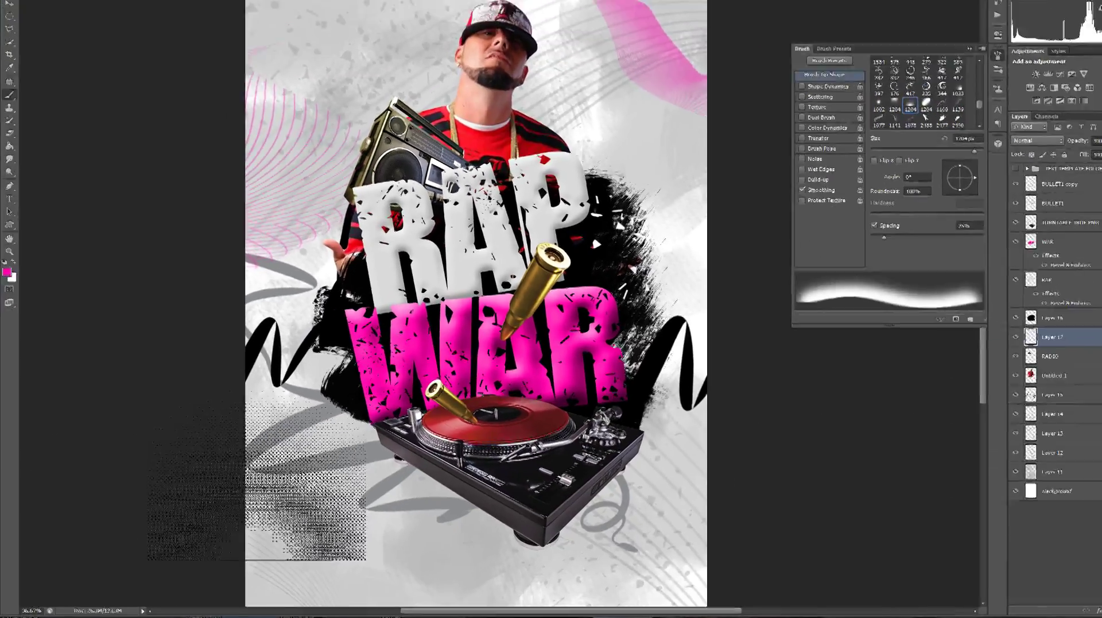
# Step: Rotate the halftone brush to 168° at 1800 px and stamp pink dots along the right edge
pyautogui.scroll(-6, 437, 386)
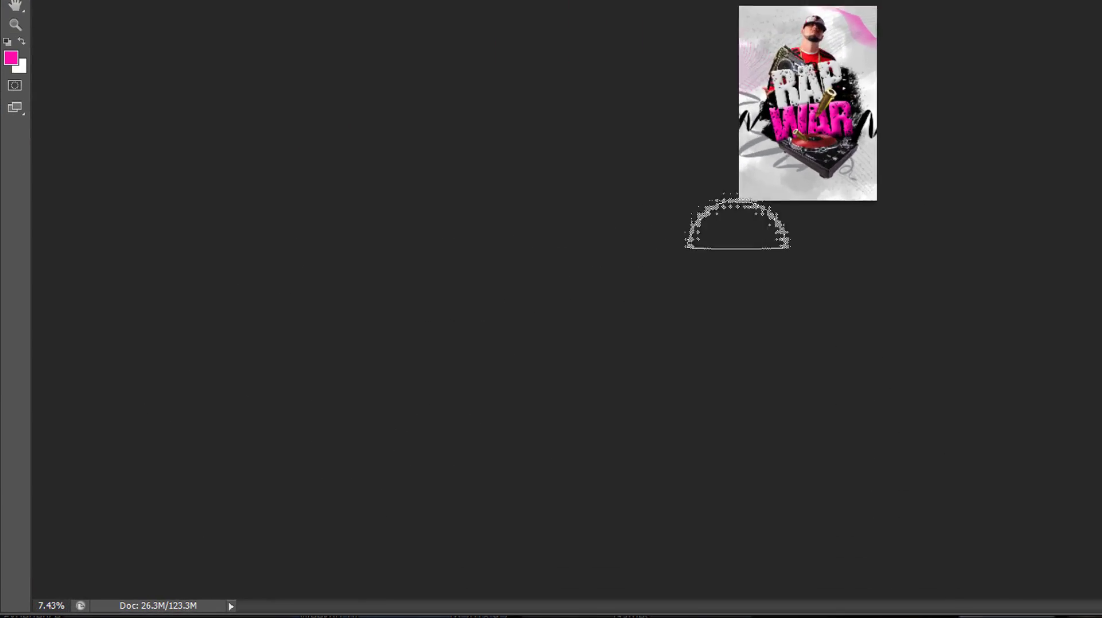
pyautogui.scroll(3, 739, 232)
pyautogui.scroll(4, 738, 231)
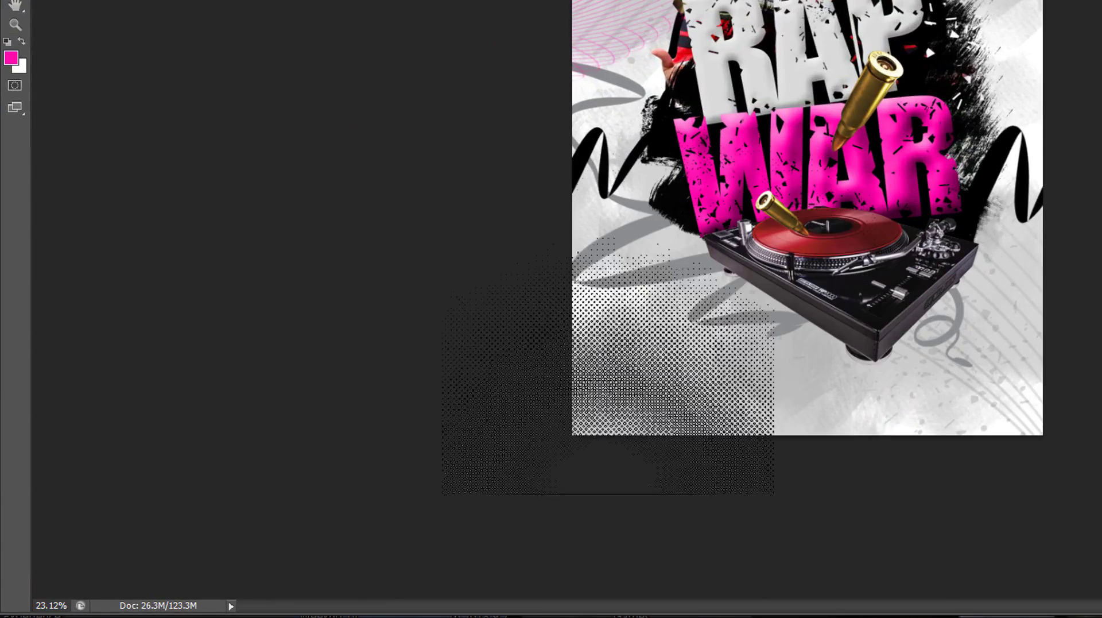
pyautogui.press(']')
pyautogui.press(']')
pyautogui.press(']')
pyautogui.press(']')
pyautogui.press(']')
pyautogui.press(']')
pyautogui.press(']')
pyautogui.press(']')
pyautogui.press(']')
pyautogui.press(']')
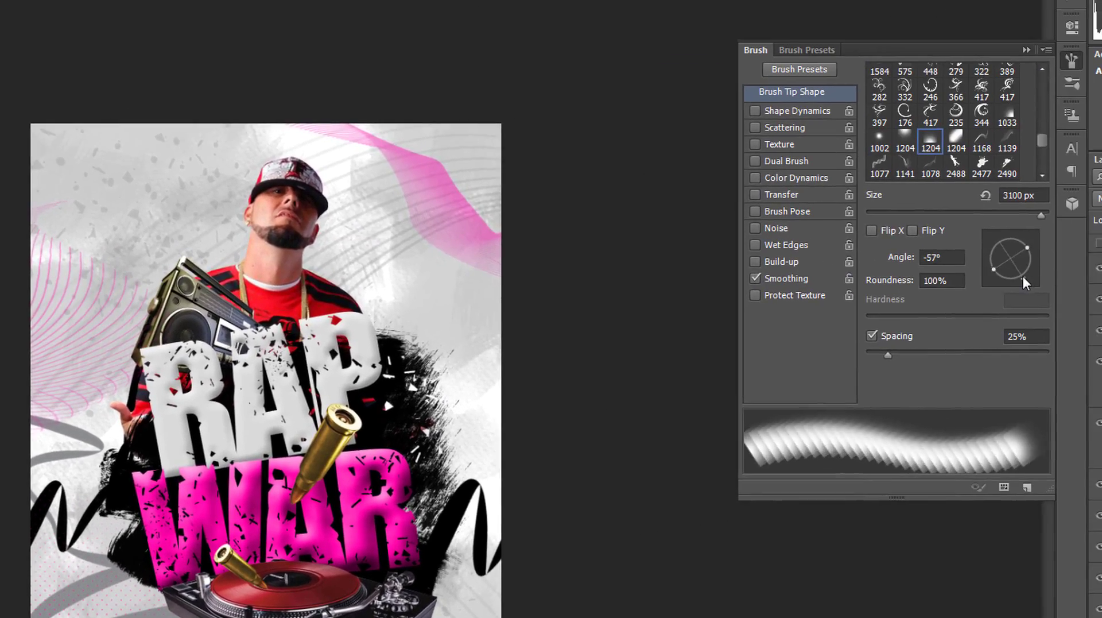
pyautogui.moveTo(1025, 270); pyautogui.dragTo(1009, 285)
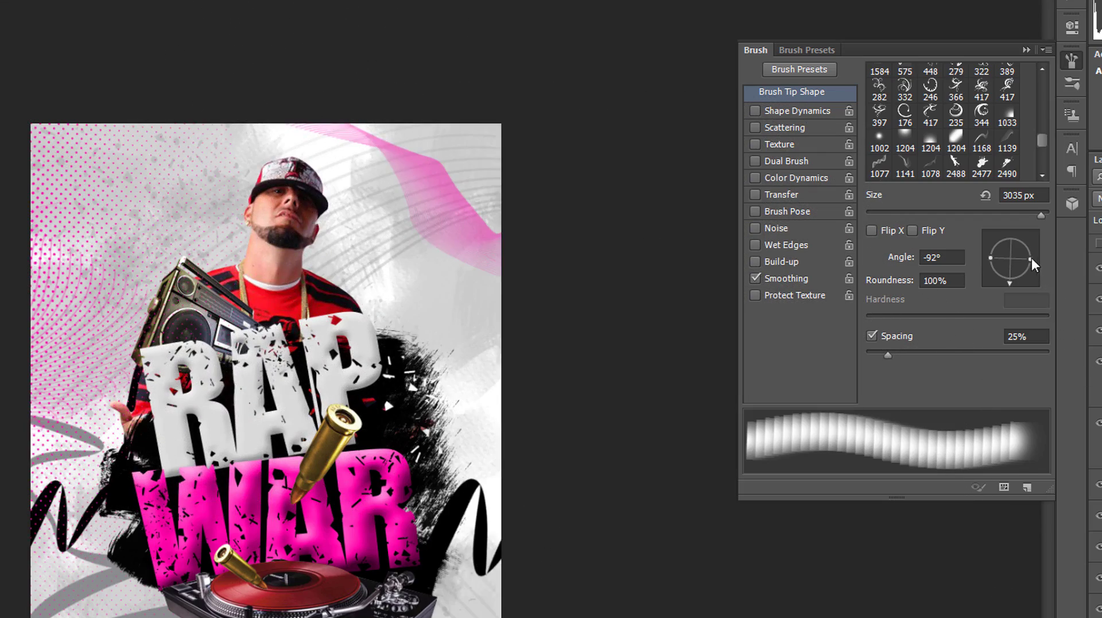
pyautogui.moveTo(1031, 257)
pyautogui.mouseDown()
pyautogui.moveTo(1011, 275)
pyautogui.moveTo(980, 252)
pyautogui.mouseUp()
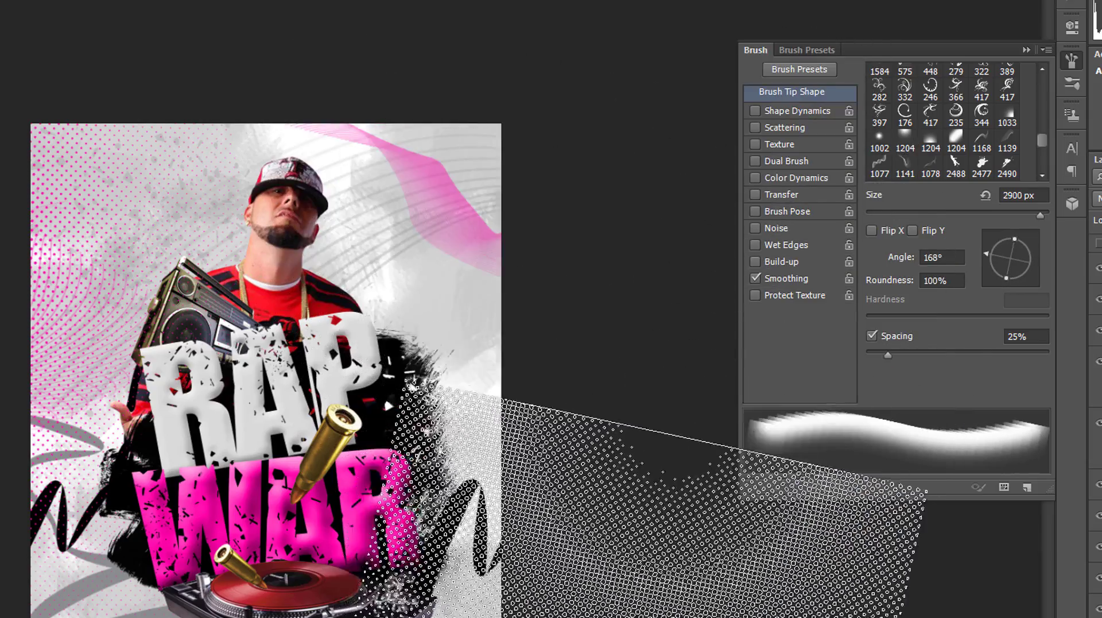
pyautogui.press('[')
pyautogui.press('[')
pyautogui.press('[')
pyautogui.press('[')
pyautogui.press('[')
pyautogui.press('[')
pyautogui.press('[')
pyautogui.press('[')
pyautogui.press('[')
pyautogui.press('[')
pyautogui.press('[')
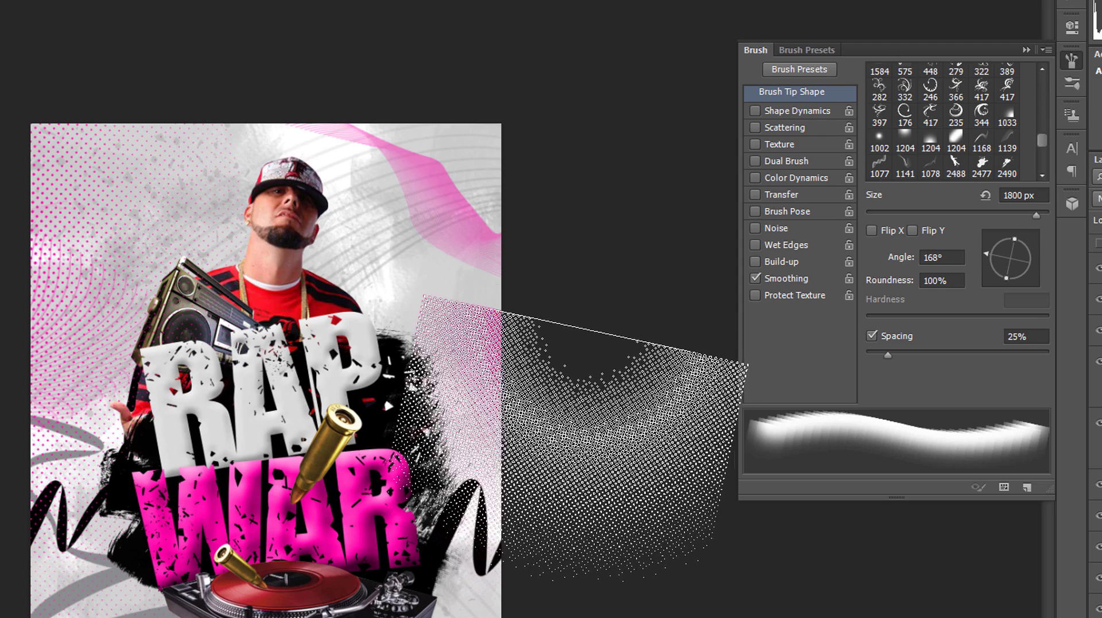
pyautogui.click(574, 435)
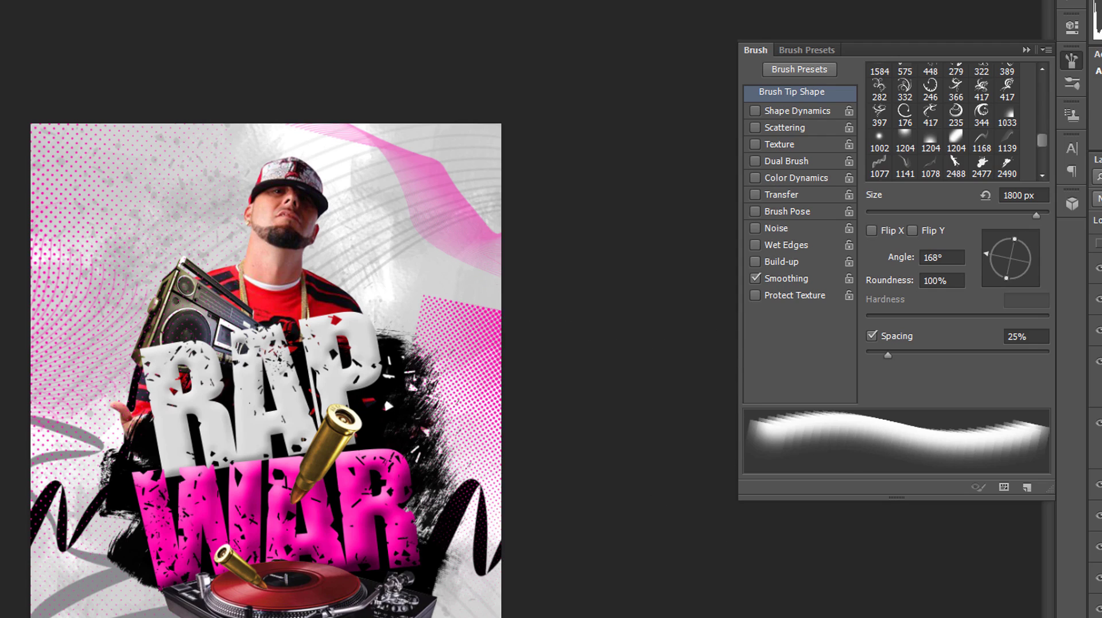
pyautogui.click(1025, 50)
pyautogui.scroll(5, 631, 287)
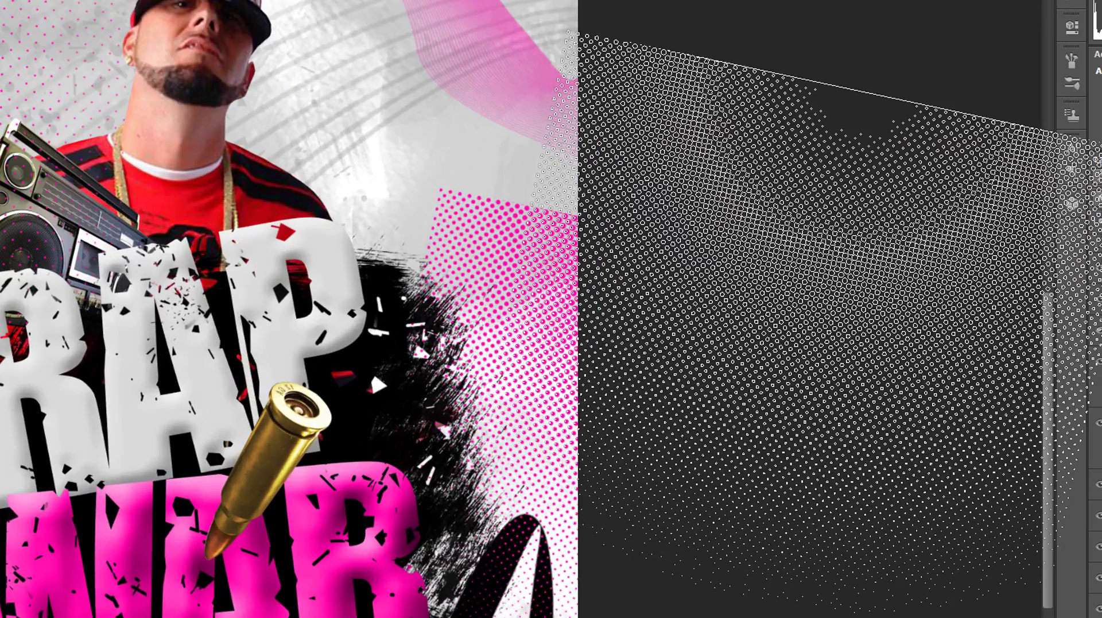
pyautogui.scroll(-4, 371, 369)
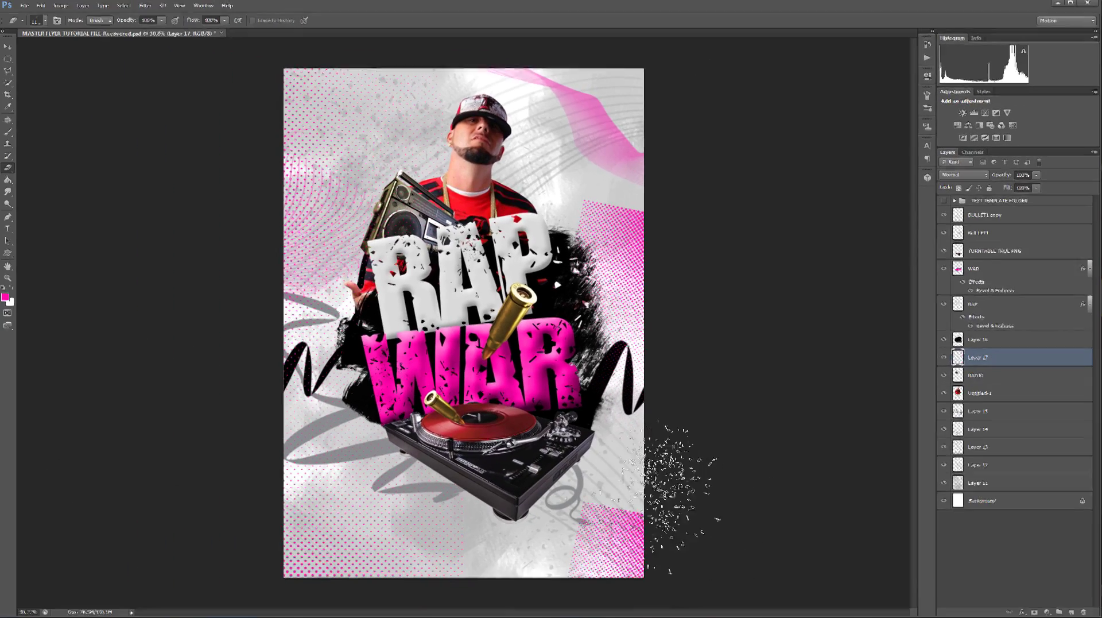
# Step: Pick a soft round eraser tip and toggle the halftone layer to compare its softened edges
pyautogui.click(47, 21)
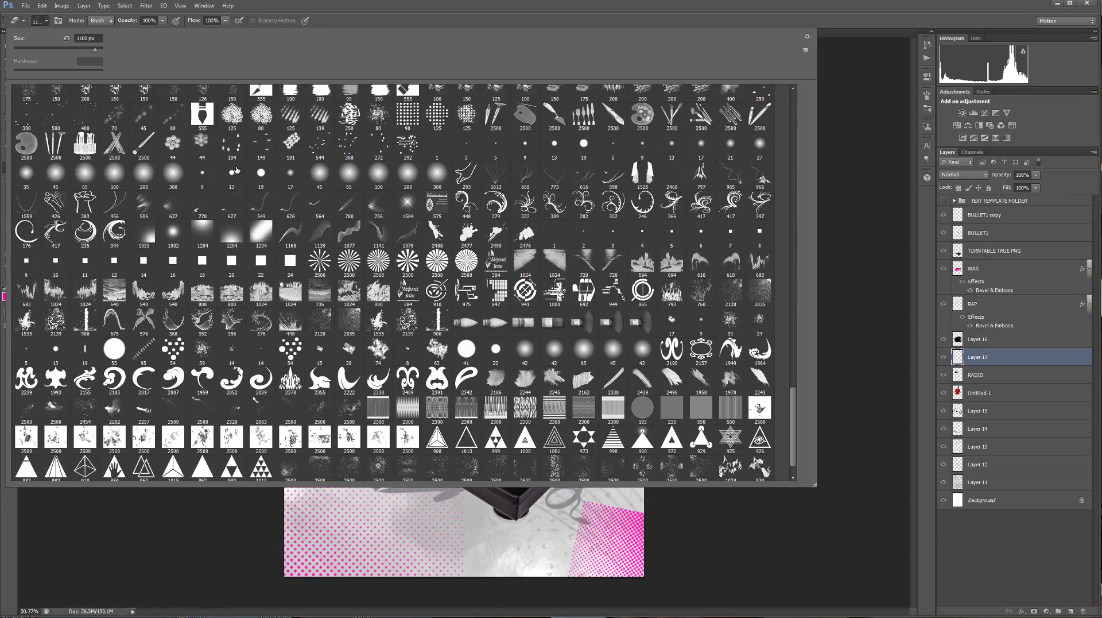
pyautogui.moveTo(795, 453); pyautogui.dragTo(793, 114)
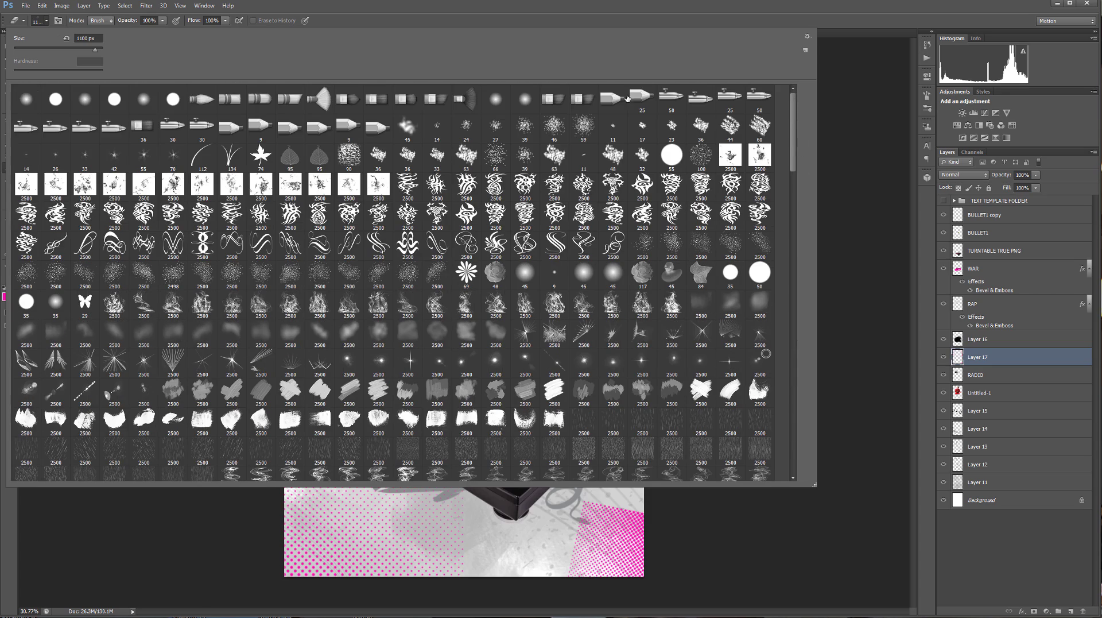
pyautogui.doubleClick(27, 99)
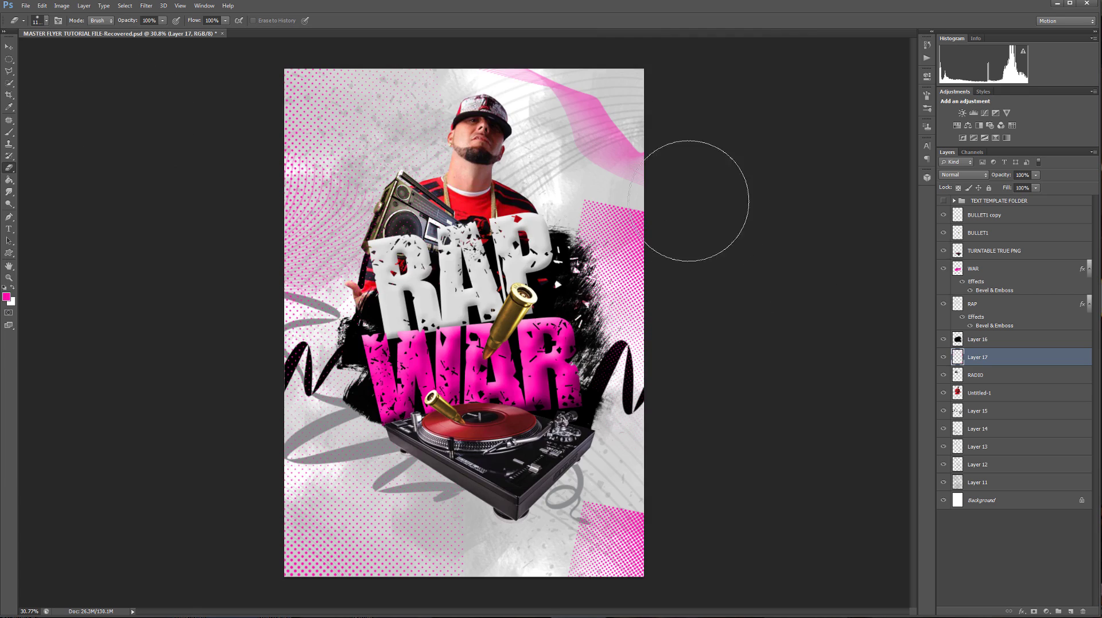
pyautogui.click(943, 357)
pyautogui.click(943, 357)
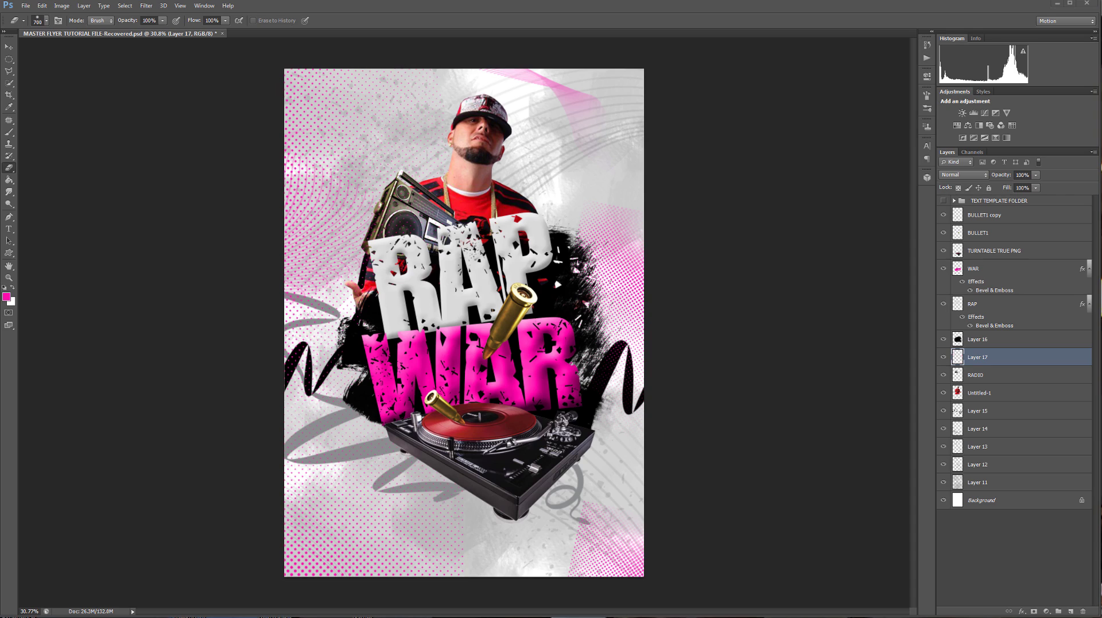
pyautogui.click(46, 21)
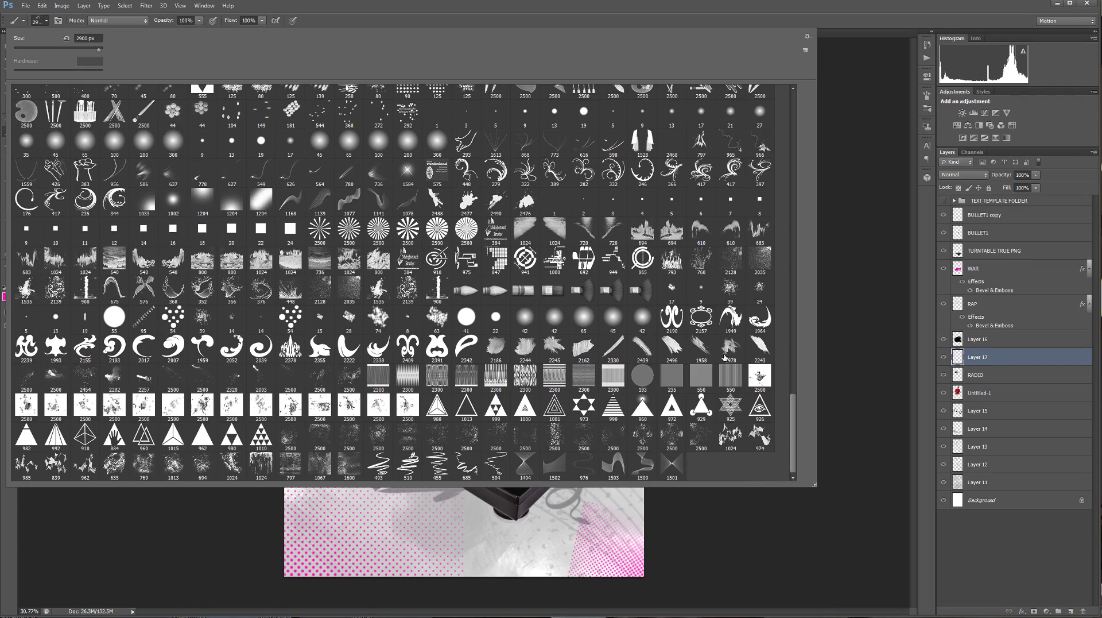
pyautogui.doubleClick(616, 464)
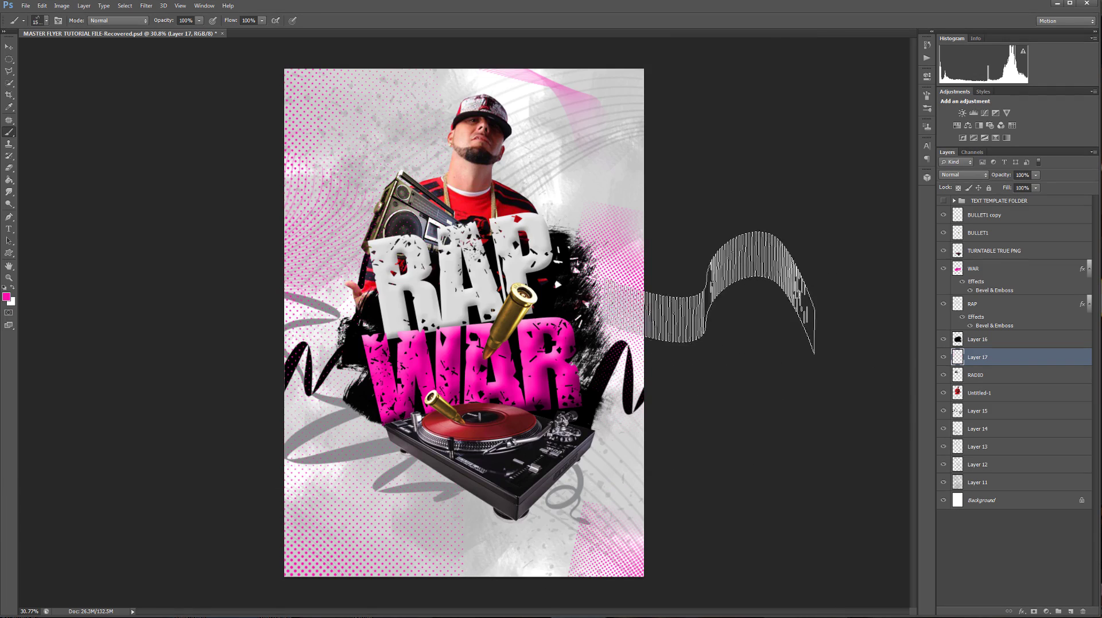
pyautogui.press(']')
pyautogui.press(']')
pyautogui.press(']')
pyautogui.press(']')
pyautogui.press(']')
pyautogui.press(']')
pyautogui.press(']')
pyautogui.press(']')
pyautogui.press(']')
pyautogui.press(']')
pyautogui.press(']')
pyautogui.press(']')
pyautogui.press(']')
pyautogui.press(']')
pyautogui.press(']')
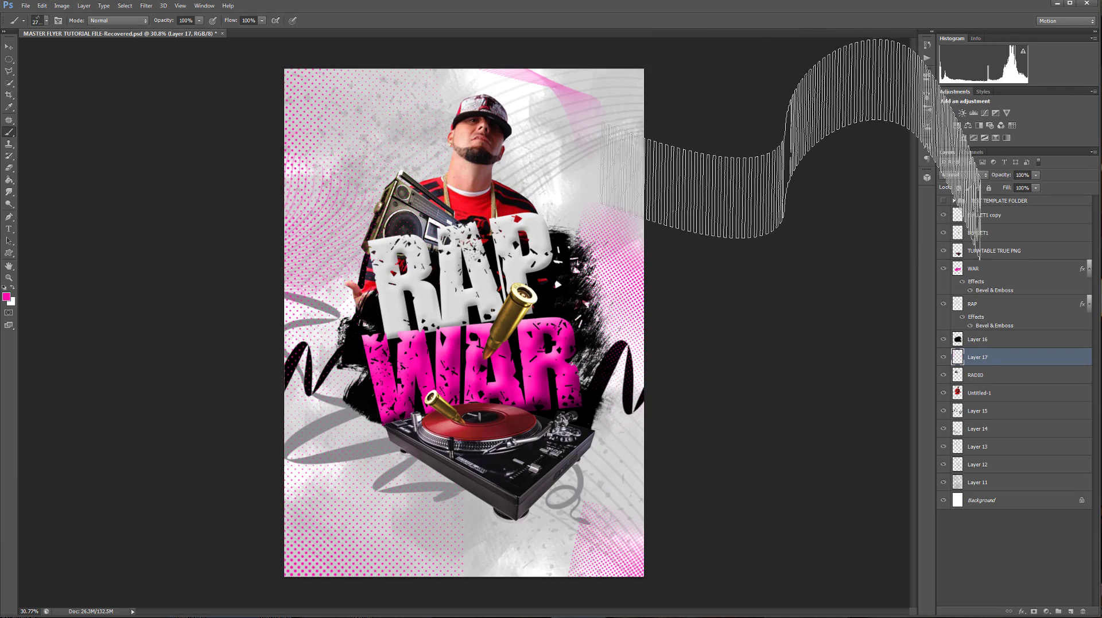
pyautogui.click(810, 150)
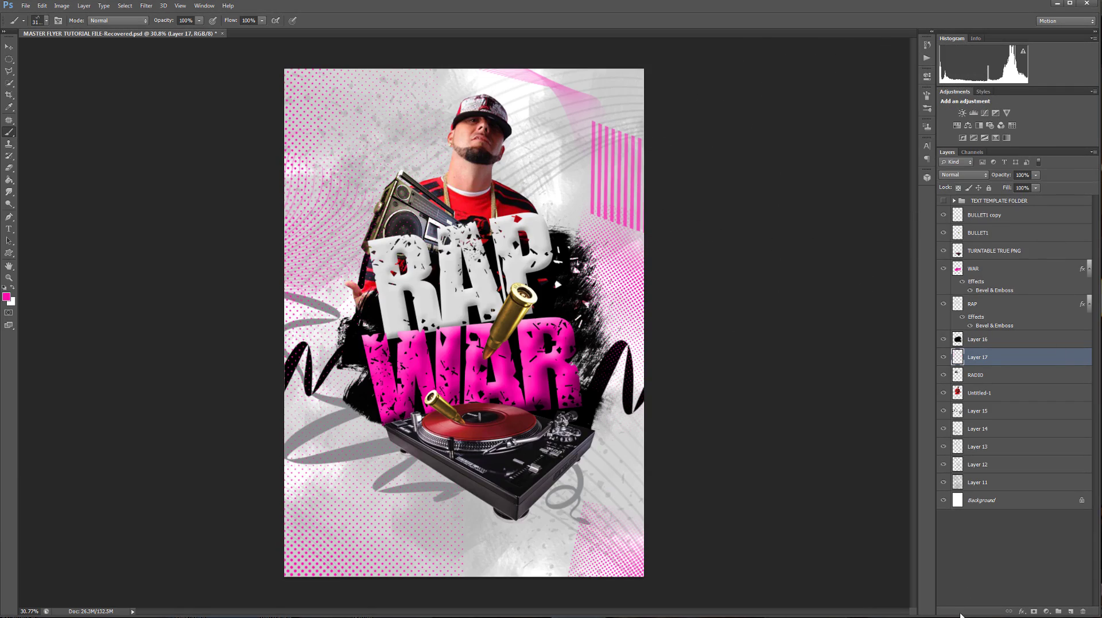
pyautogui.scroll(-3, 295, 534)
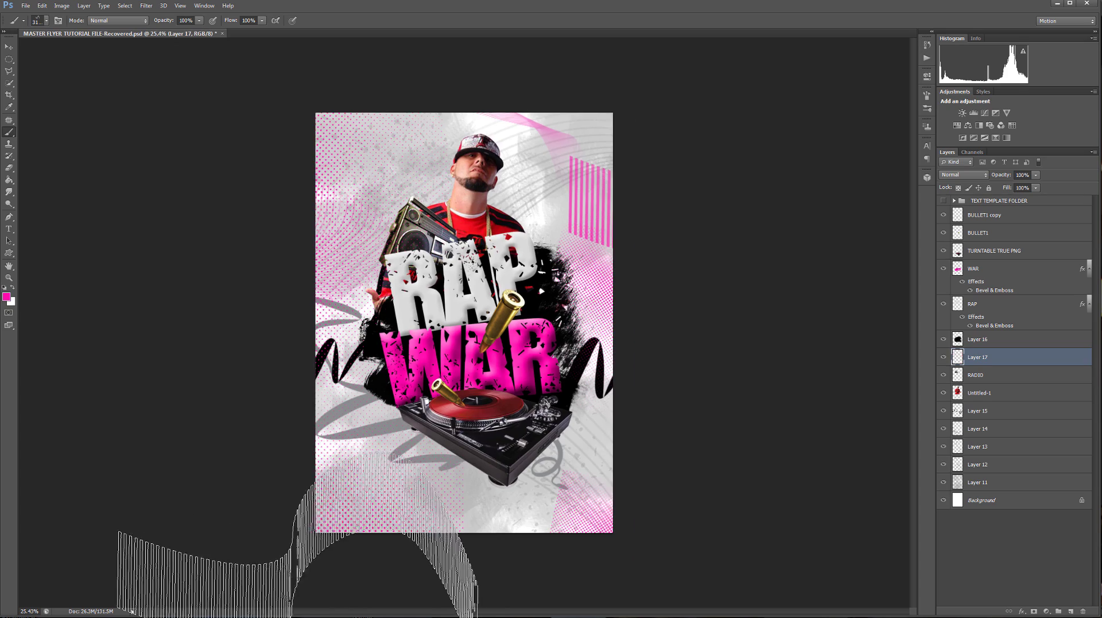
pyautogui.scroll(-1, 336, 575)
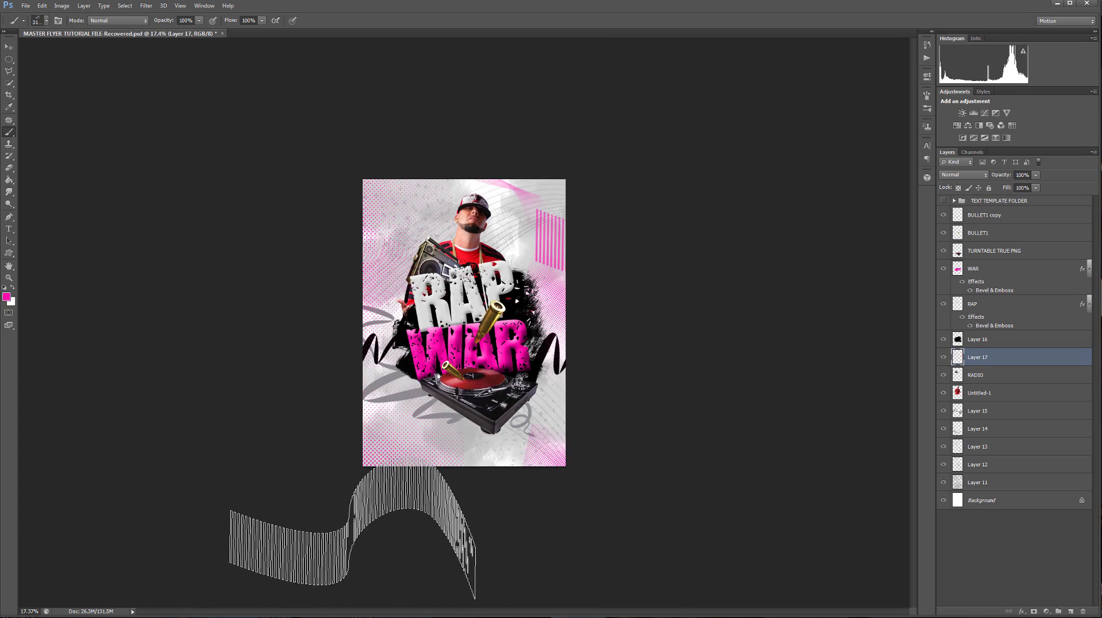
pyautogui.scroll(3, 730, 351)
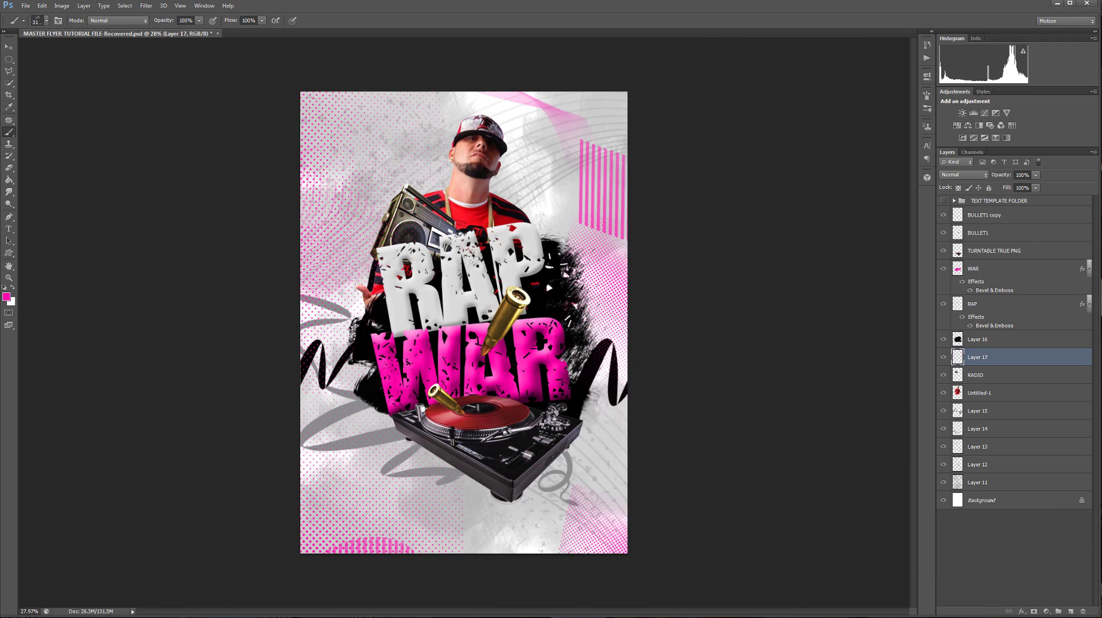
# Step: Add Layer 18 above BULLET1 copy with Linear Dodge (Add) blend mode
pyautogui.click(1012, 268)
pyautogui.click(1019, 223)
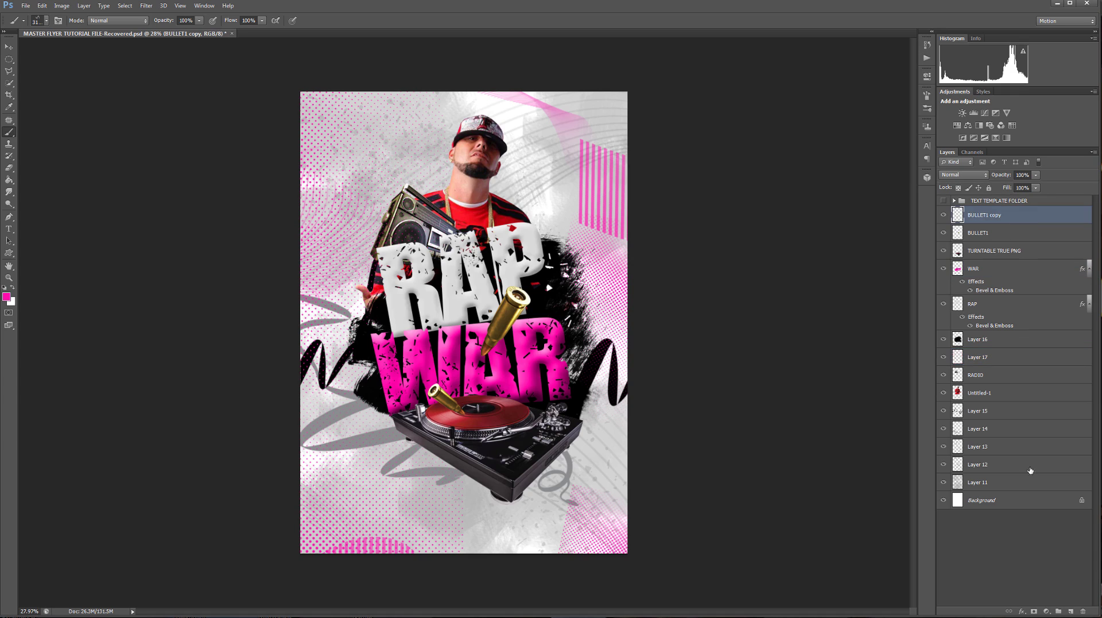
pyautogui.click(1071, 611)
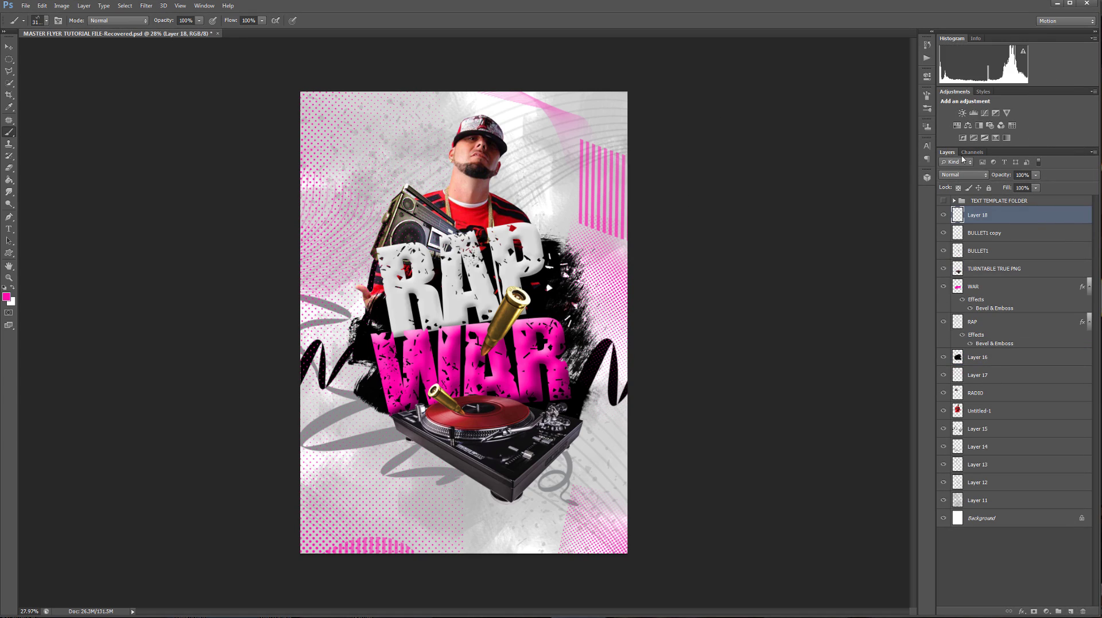
pyautogui.click(969, 173)
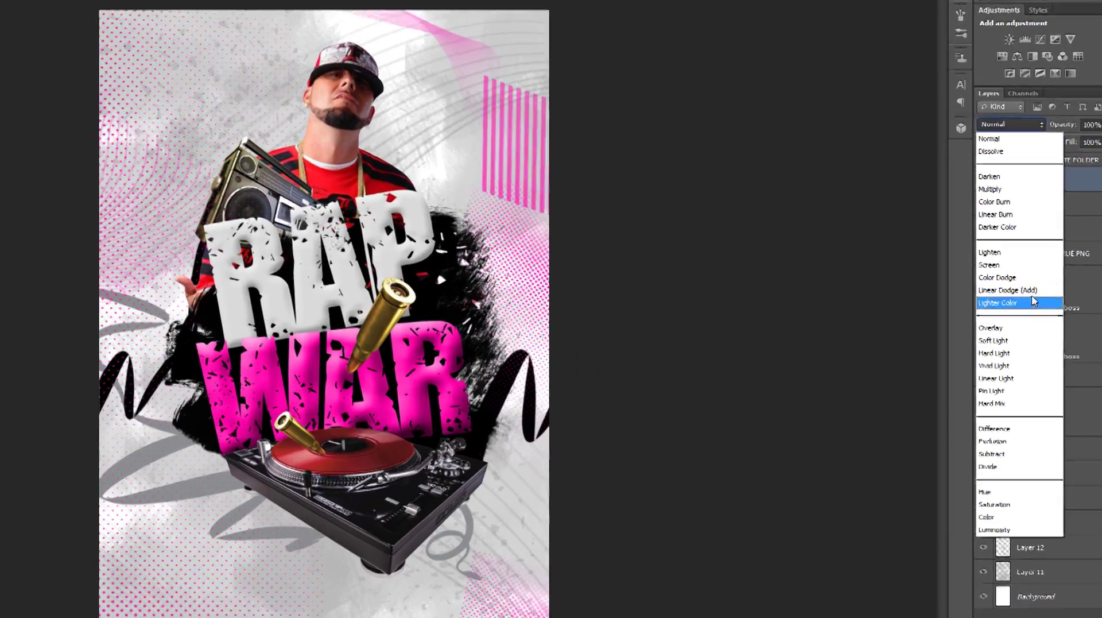
pyautogui.click(965, 316)
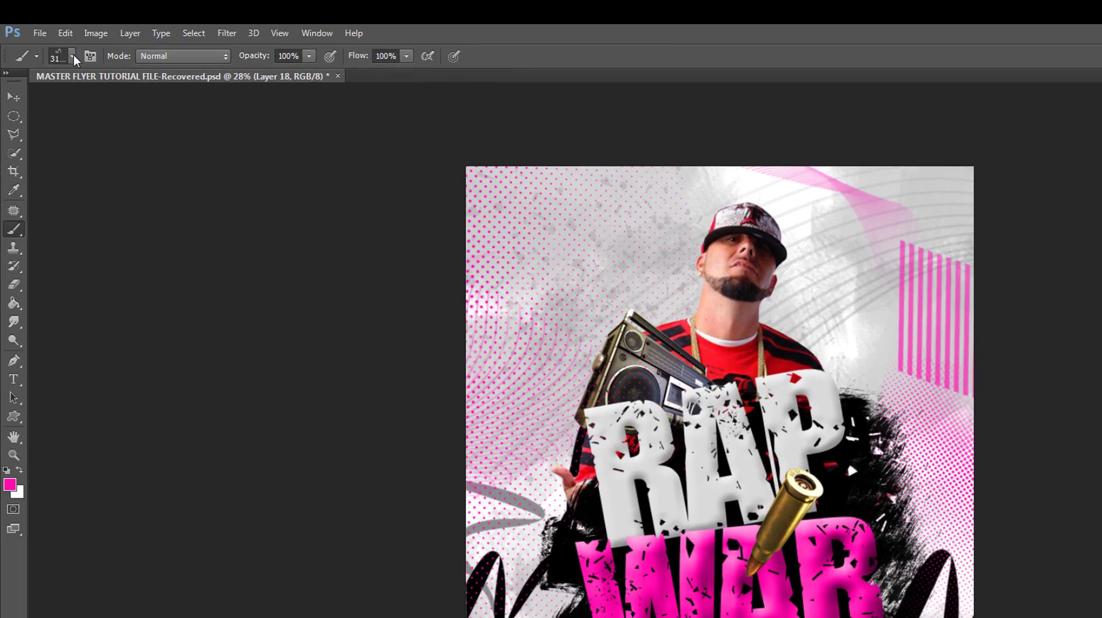
# Step: Browse the brush tips for a smoke brush and open the foreground colour settings
pyautogui.click(72, 56)
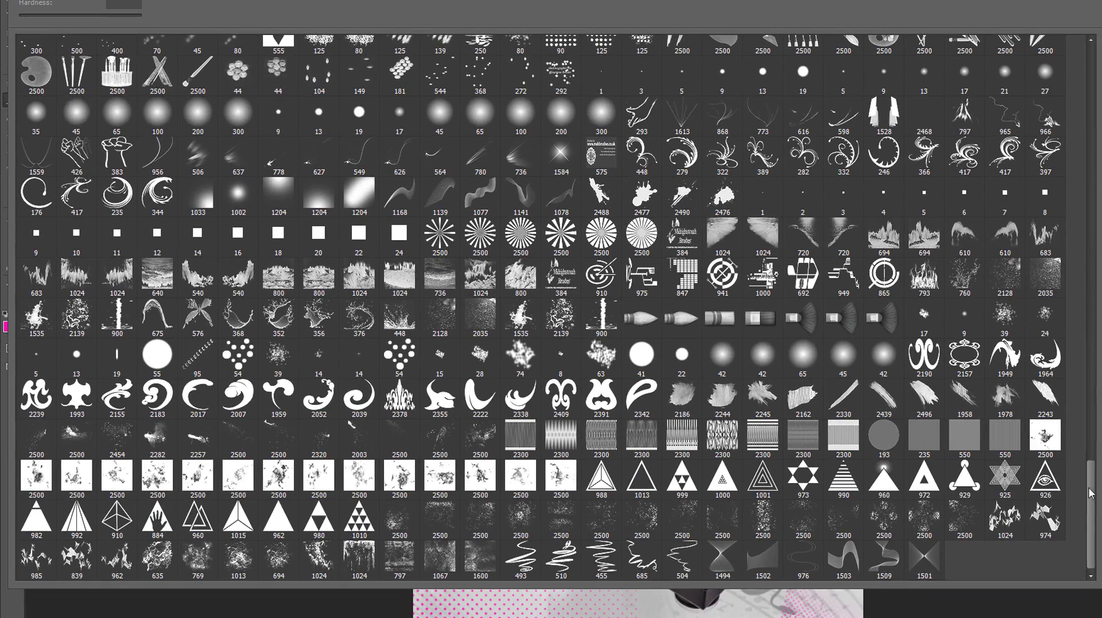
pyautogui.scroll(12, 1095, 499)
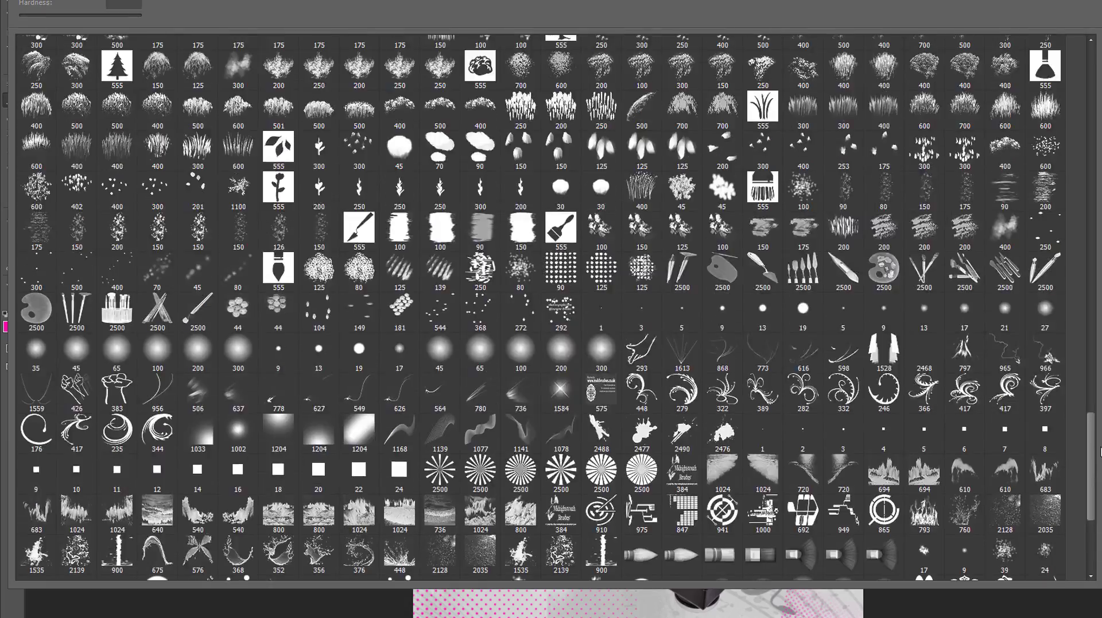
pyautogui.scroll(15, 541, 308)
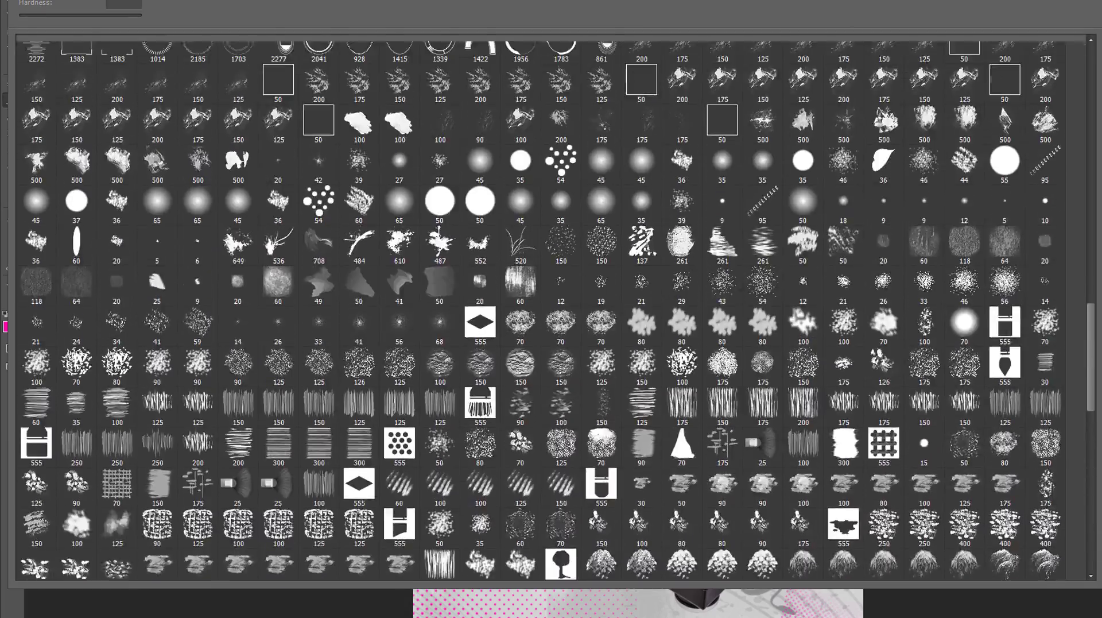
pyautogui.scroll(1, 540, 308)
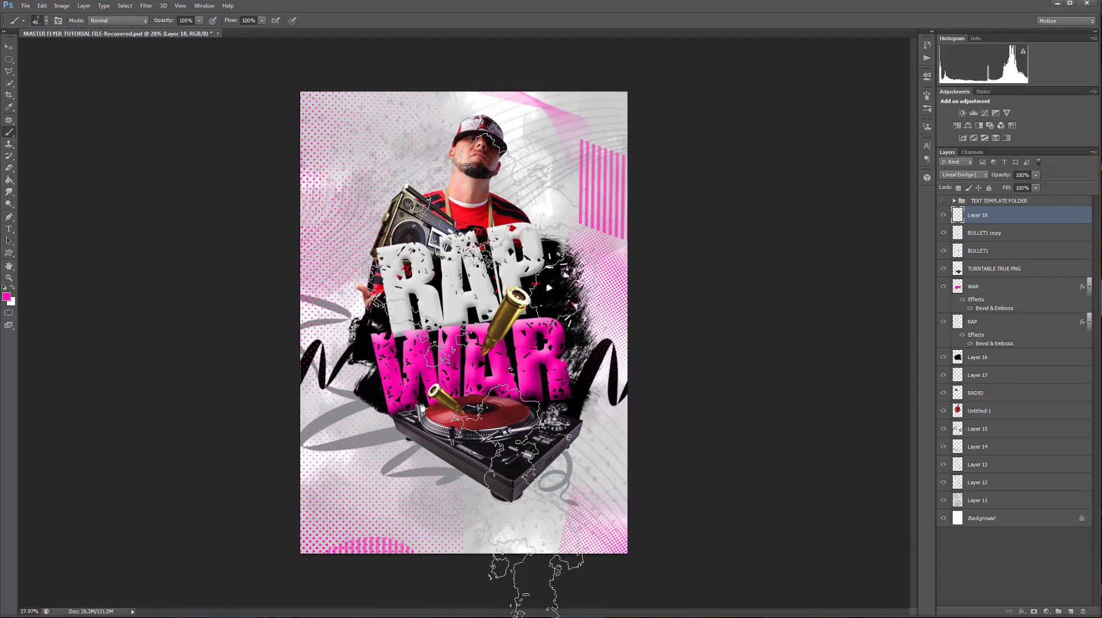
pyautogui.click(6, 296)
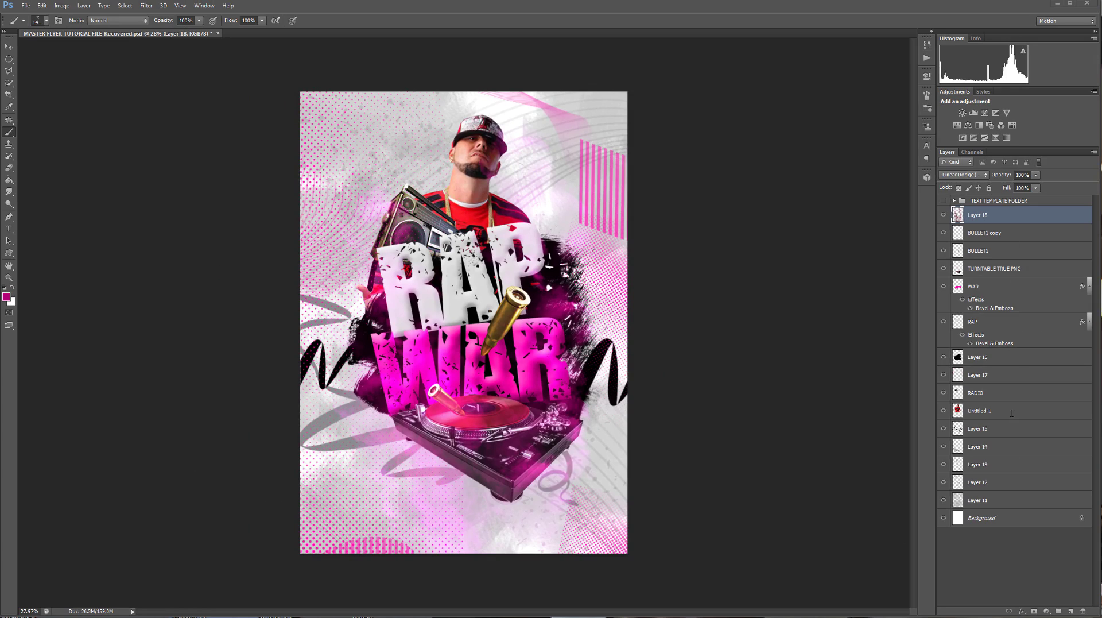
# Step: On Layer 16, set the foreground to black and choose a 2500 px paint-stroke brush
pyautogui.click(1009, 360)
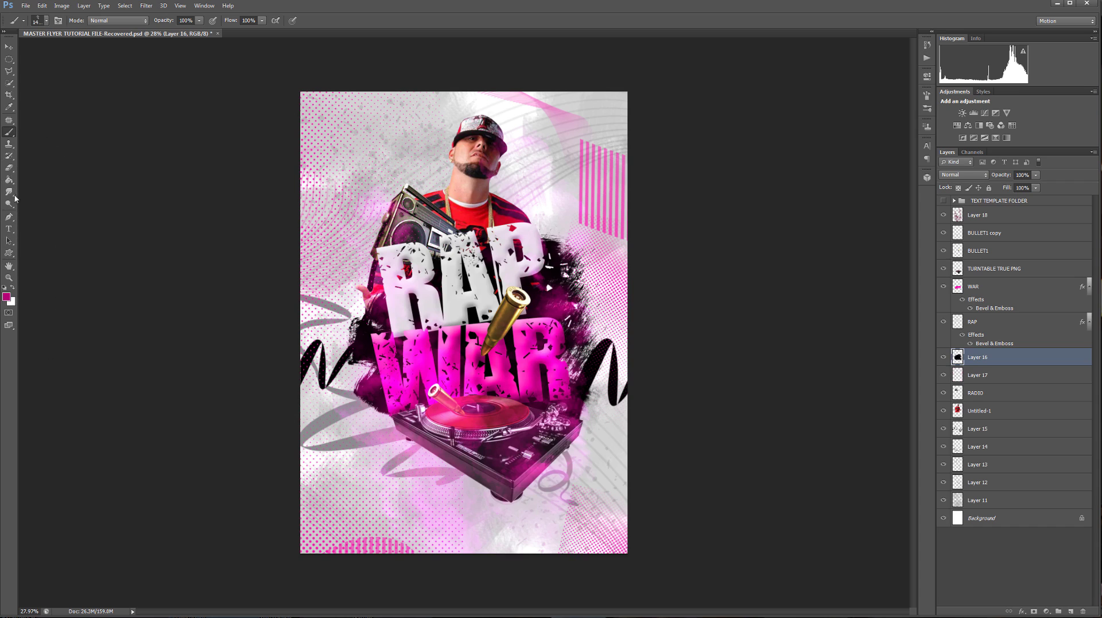
pyautogui.click(7, 296)
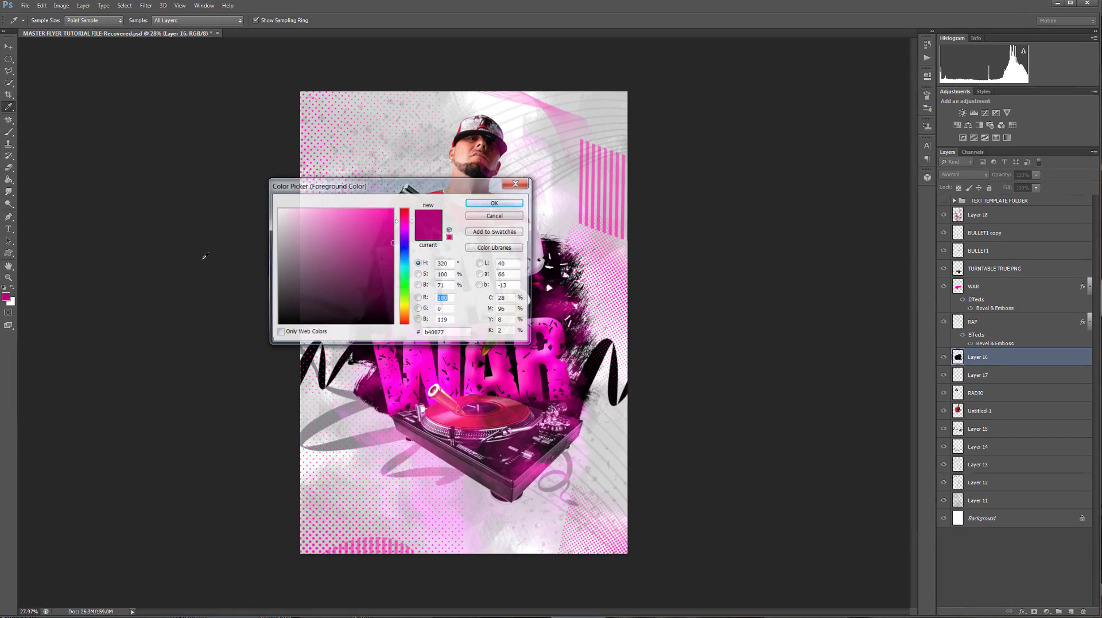
pyautogui.click(495, 202)
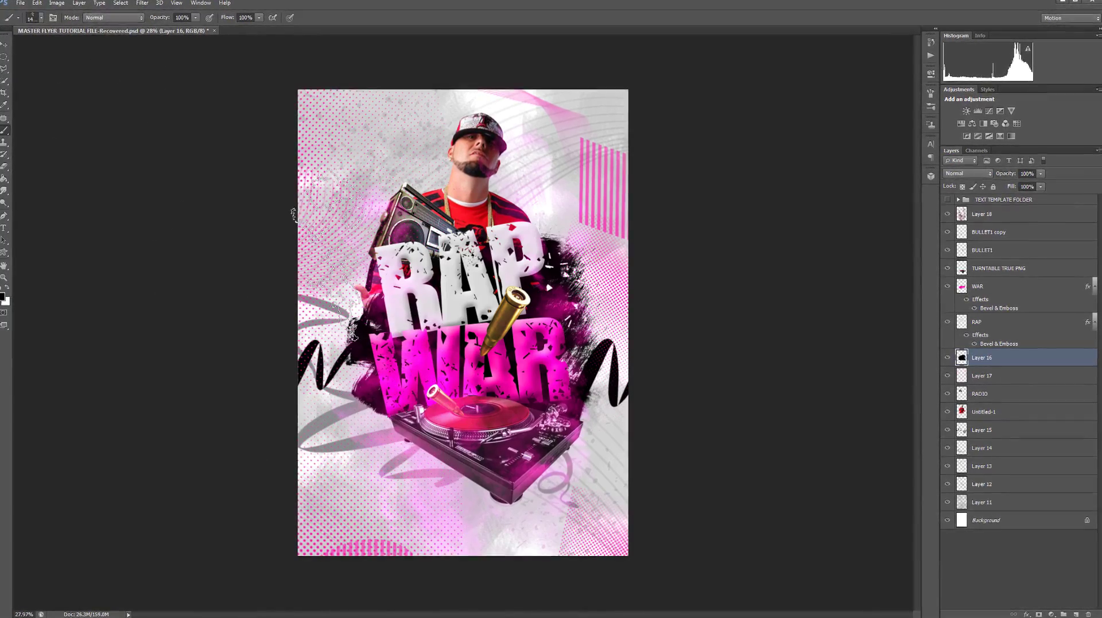
pyautogui.click(37, 16)
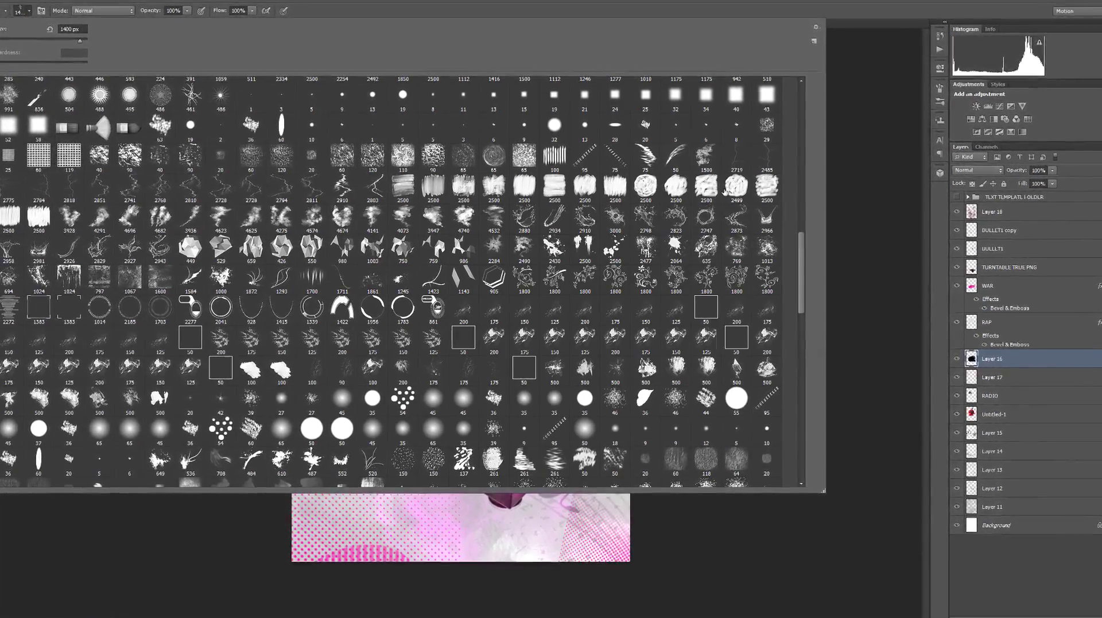
pyautogui.moveTo(805, 276); pyautogui.dragTo(806, 109)
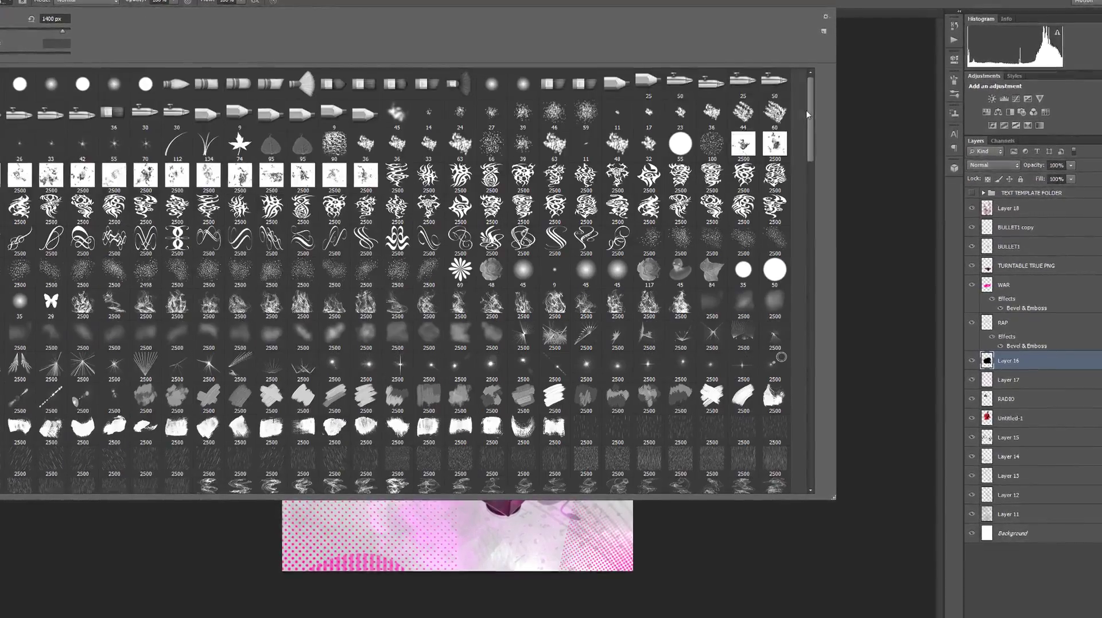
pyautogui.click(559, 425)
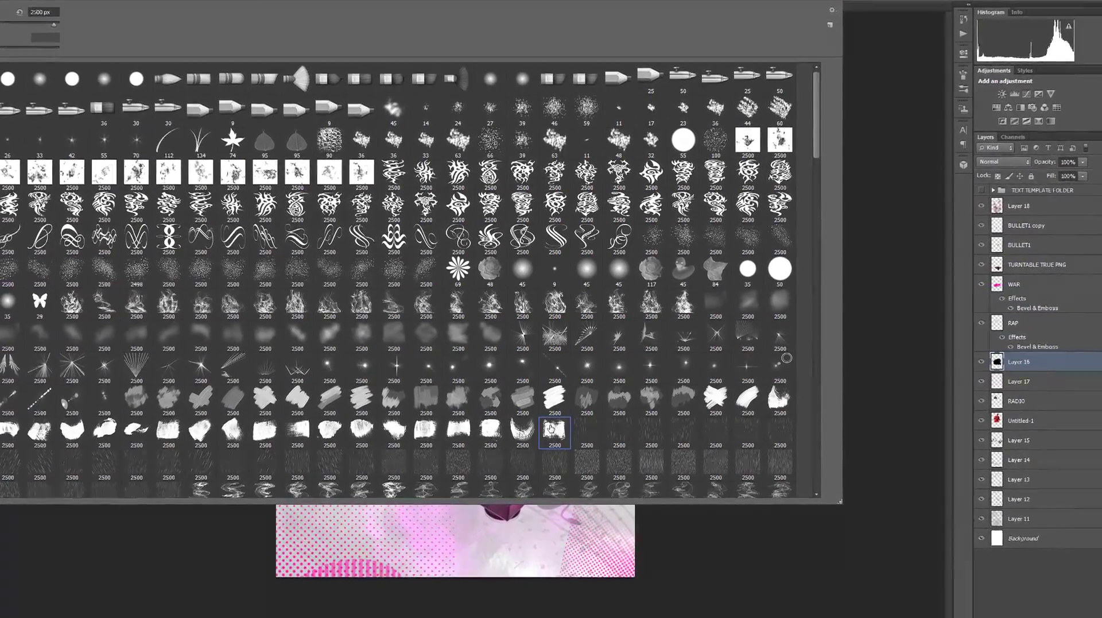
pyautogui.press('Return')
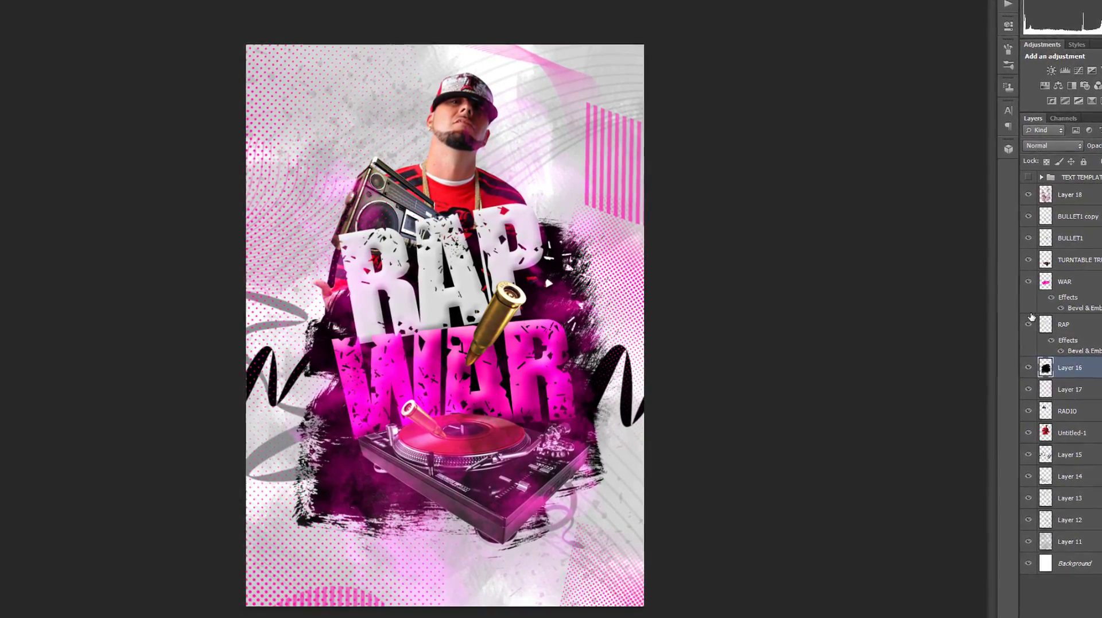
# Step: Select Layer 18 and give the eraser a textured tip at about 600 px
pyautogui.click(1071, 194)
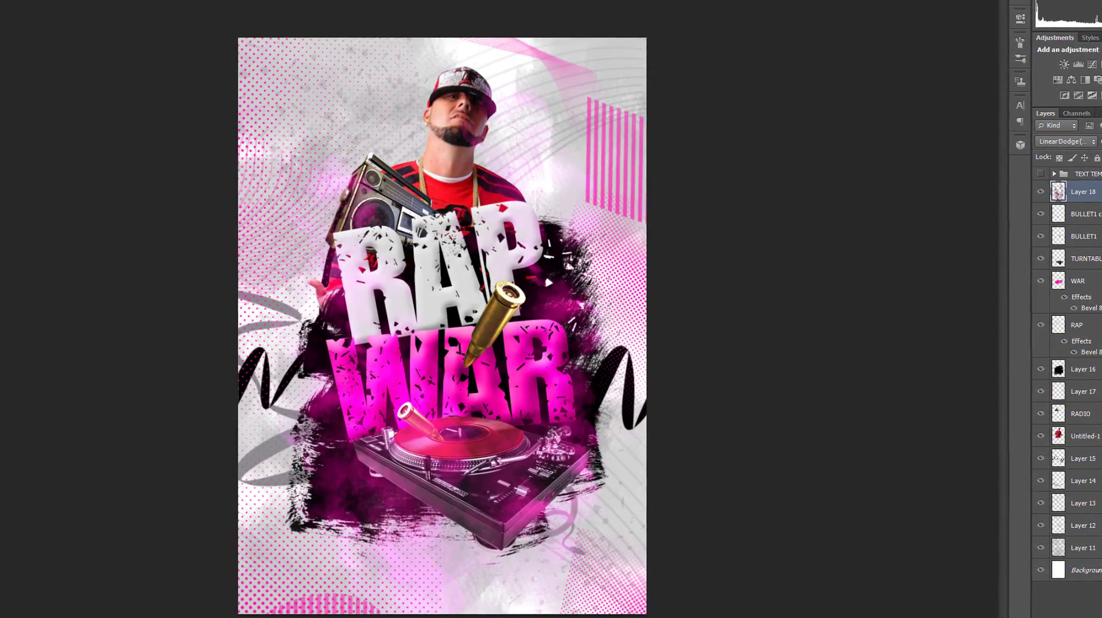
pyautogui.rightClick(859, 440)
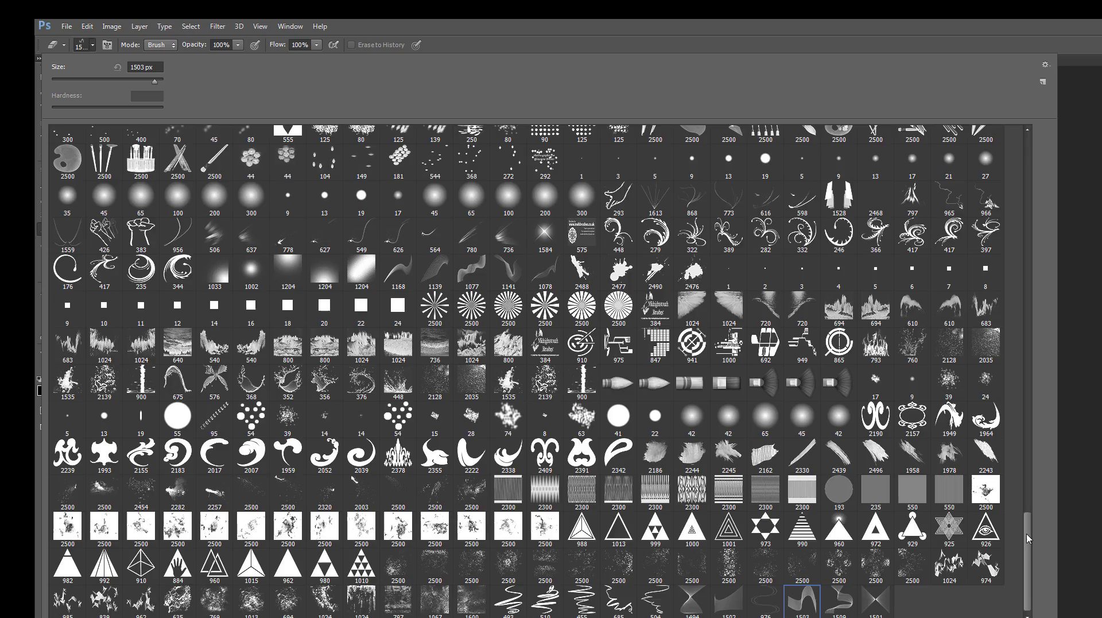
pyautogui.moveTo(859, 440); pyautogui.dragTo(847, 43)
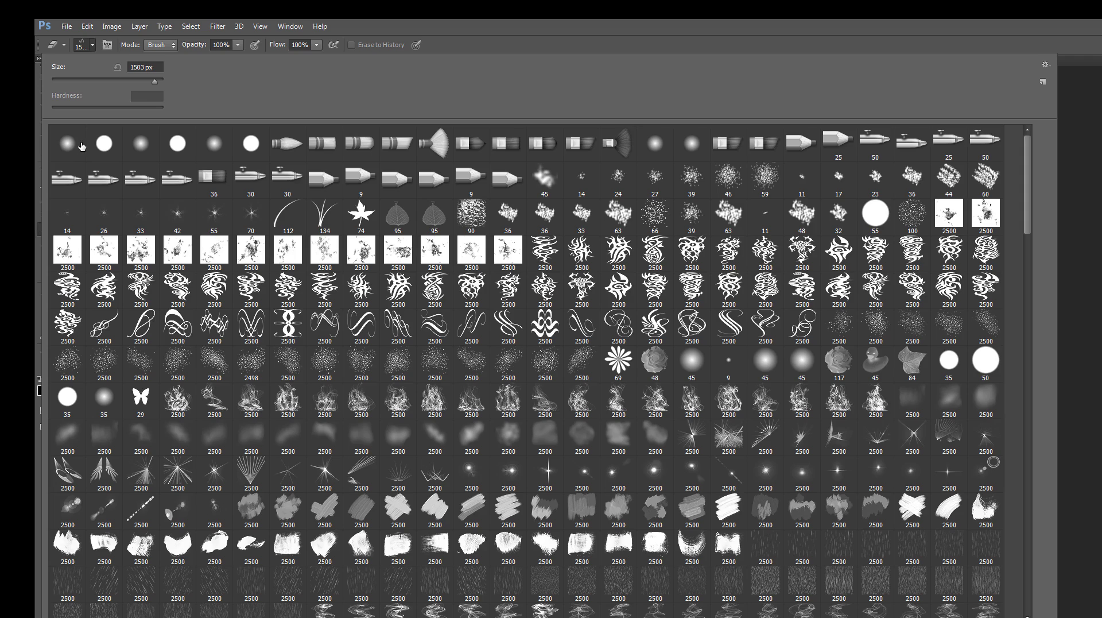
pyautogui.doubleClick(80, 147)
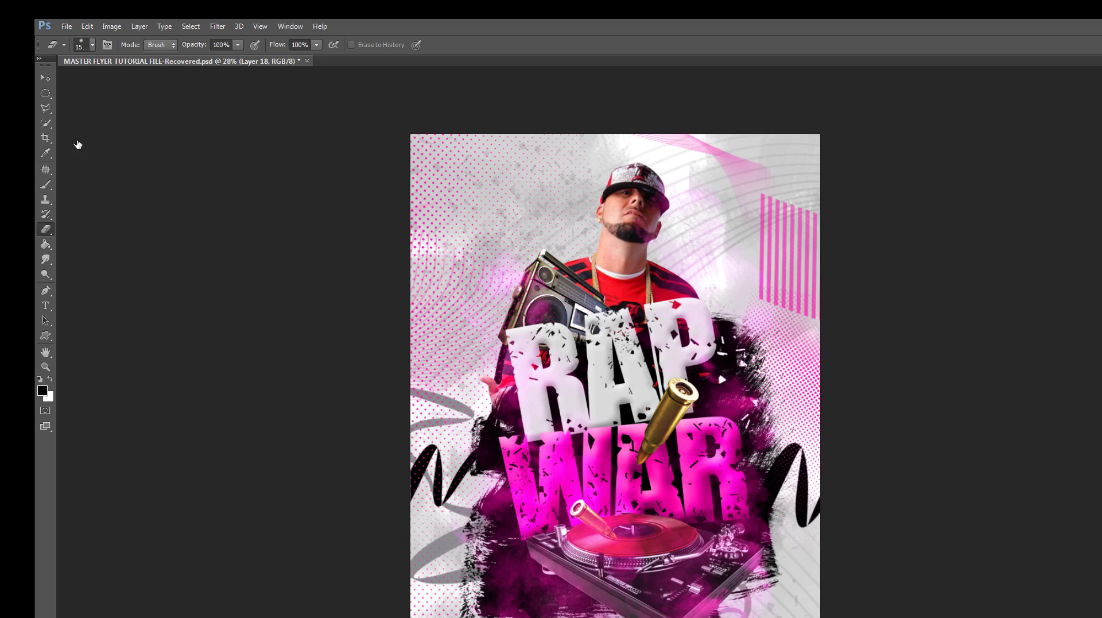
pyautogui.press('[')
pyautogui.press('[')
pyautogui.press('[')
pyautogui.press('[')
pyautogui.press('[')
pyautogui.press('[')
pyautogui.press('[')
pyautogui.press('[')
pyautogui.press('[')
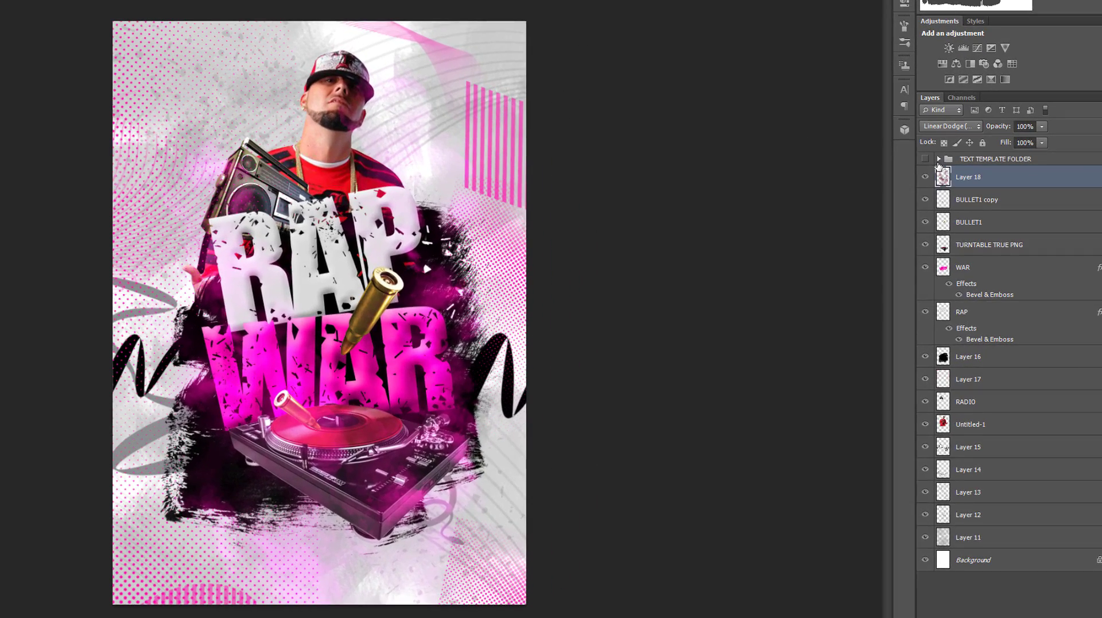
# Step: Show the TEXT TEMPLATE FOLDER and change the '26' text to a dark magenta
pyautogui.click(924, 159)
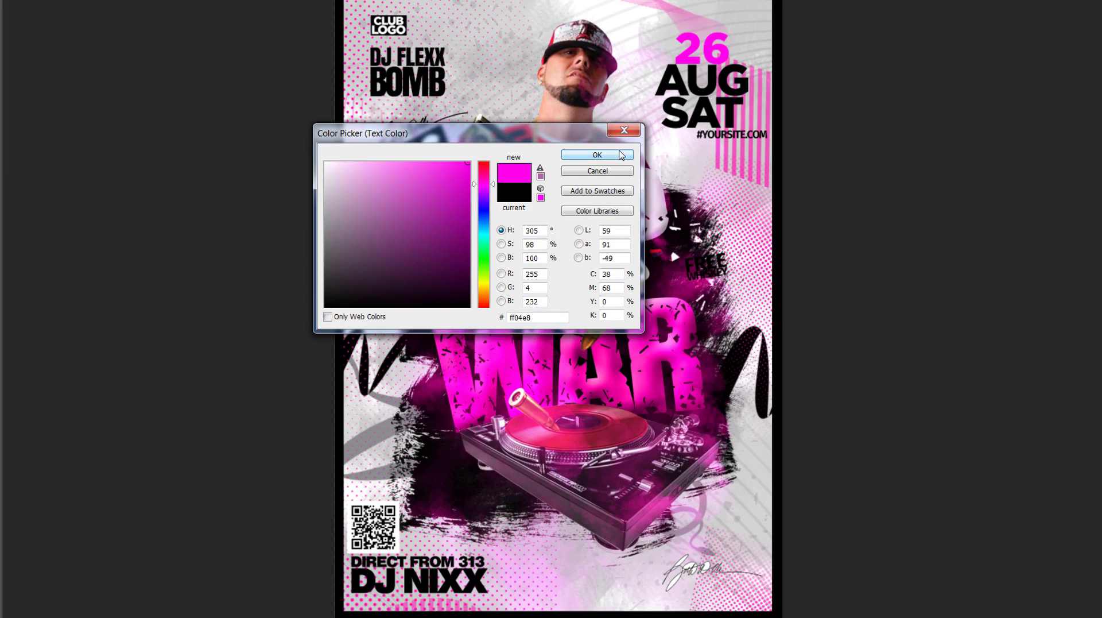
pyautogui.click(456, 195)
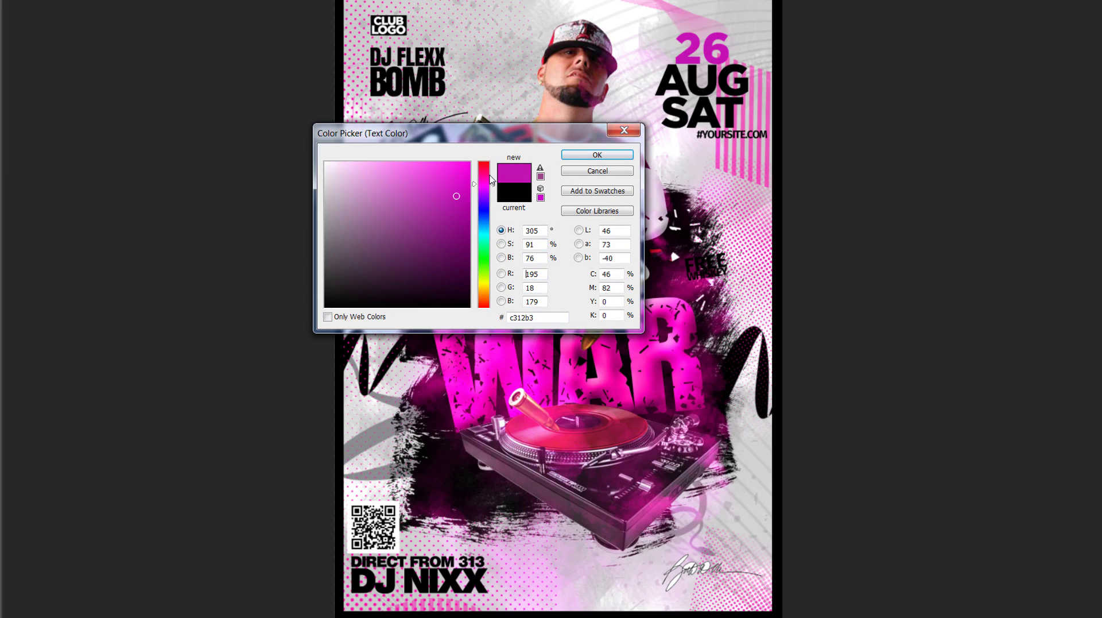
pyautogui.click(585, 154)
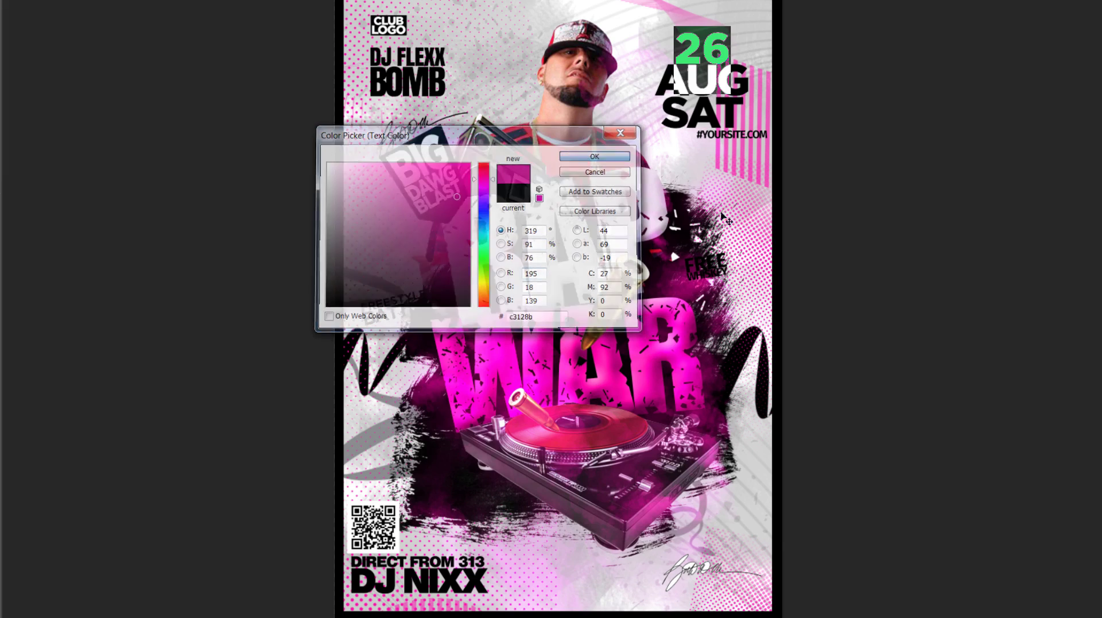